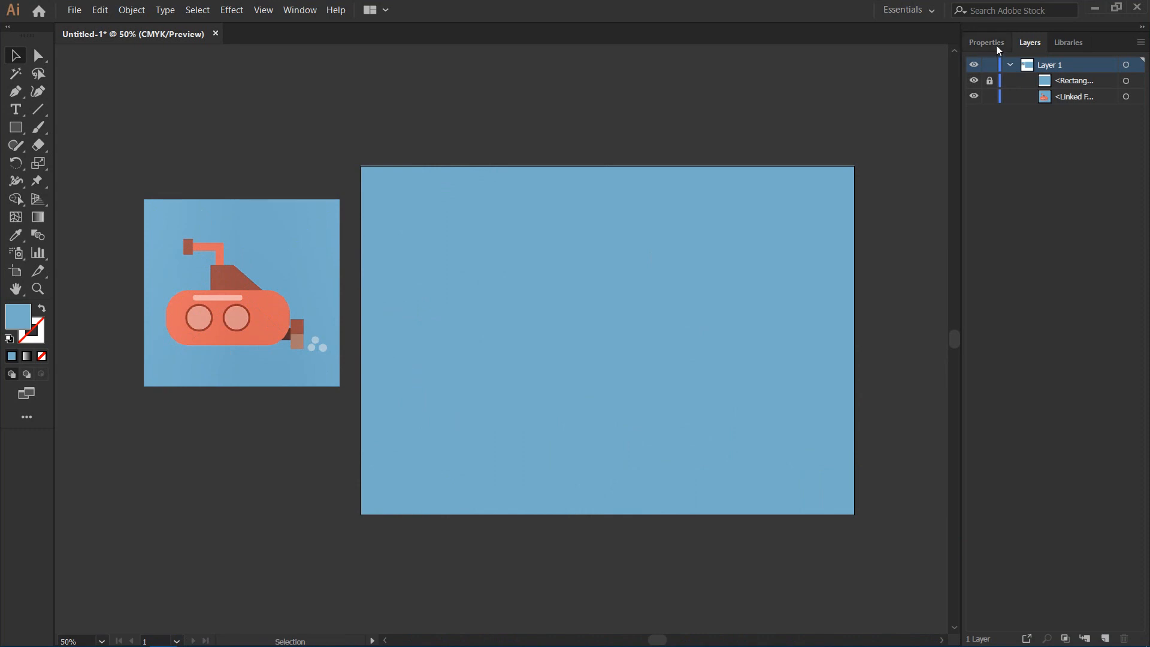
Draw a rectangle about 589 by 254 pt on the artboard and fill it with the orange sampled from the reference submarine's hull
{"action": "left_click", "coordinate": [996, 44]}
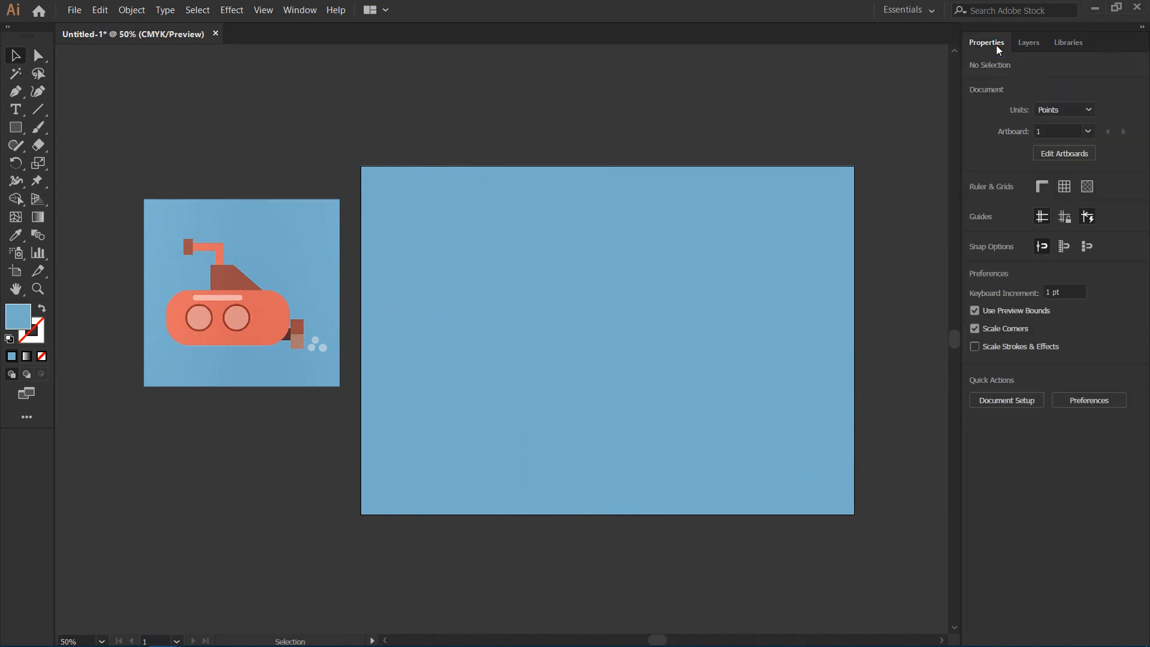
{"action": "left_click", "coordinate": [16, 127]}
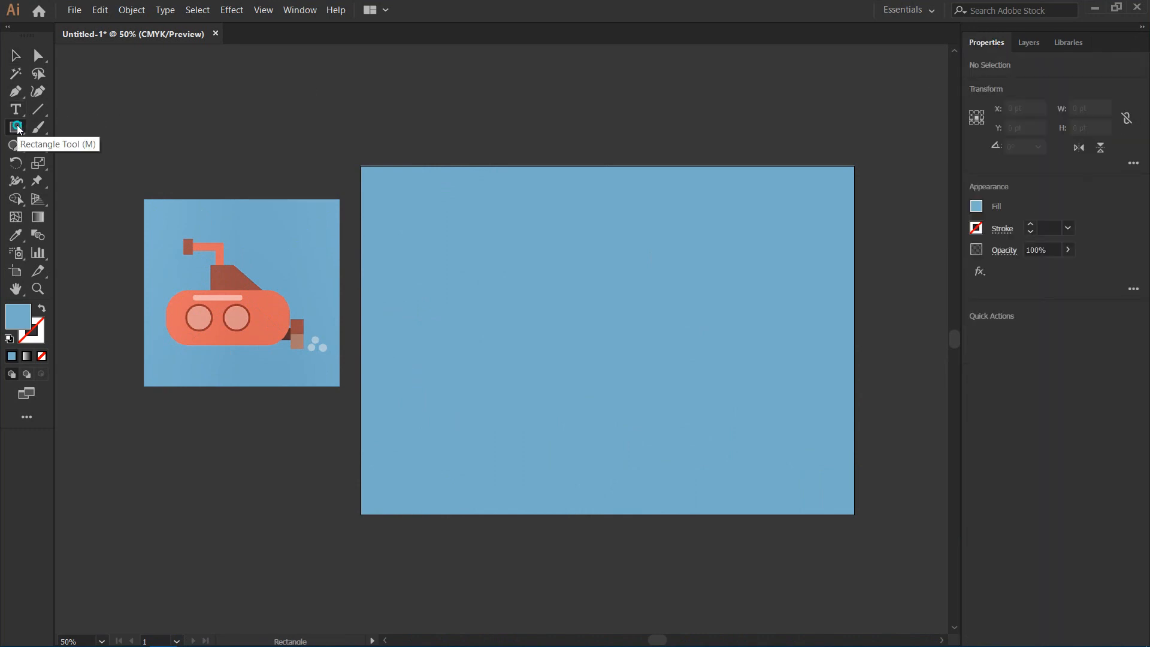
{"action": "left_click", "coordinate": [17, 127]}
{"action": "left_click", "coordinate": [59, 130]}
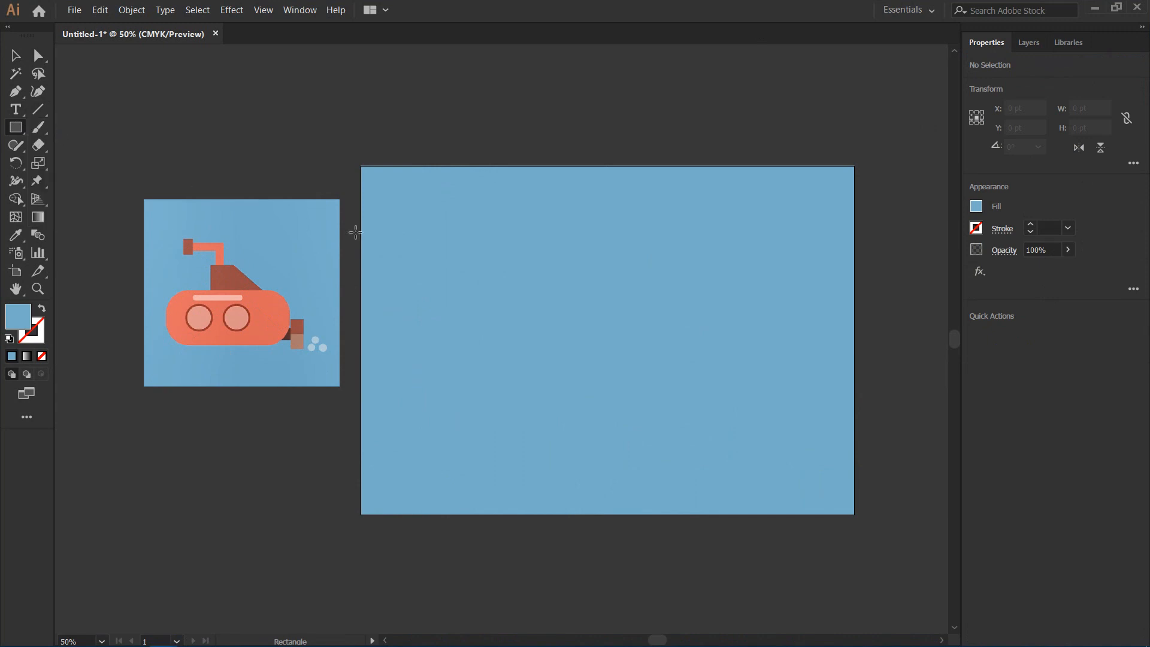
{"action": "left_click_drag", "start_coordinate": [405, 251], "coordinate": [750, 401]}
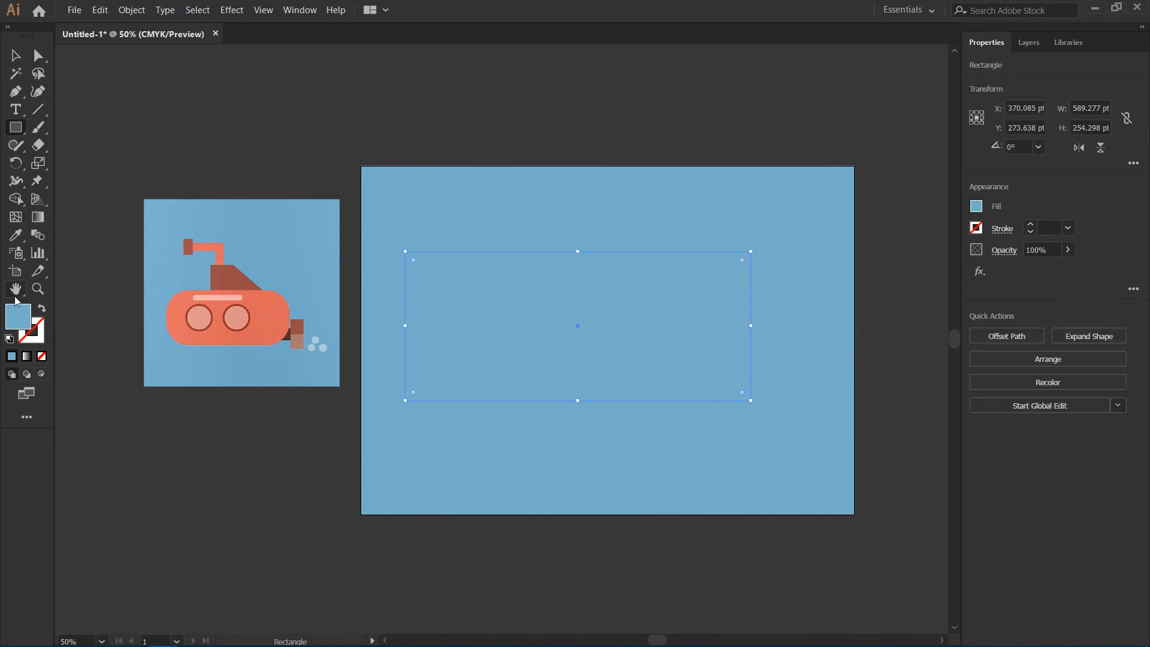
{"action": "left_click", "coordinate": [16, 234]}
{"action": "left_click", "coordinate": [273, 306]}
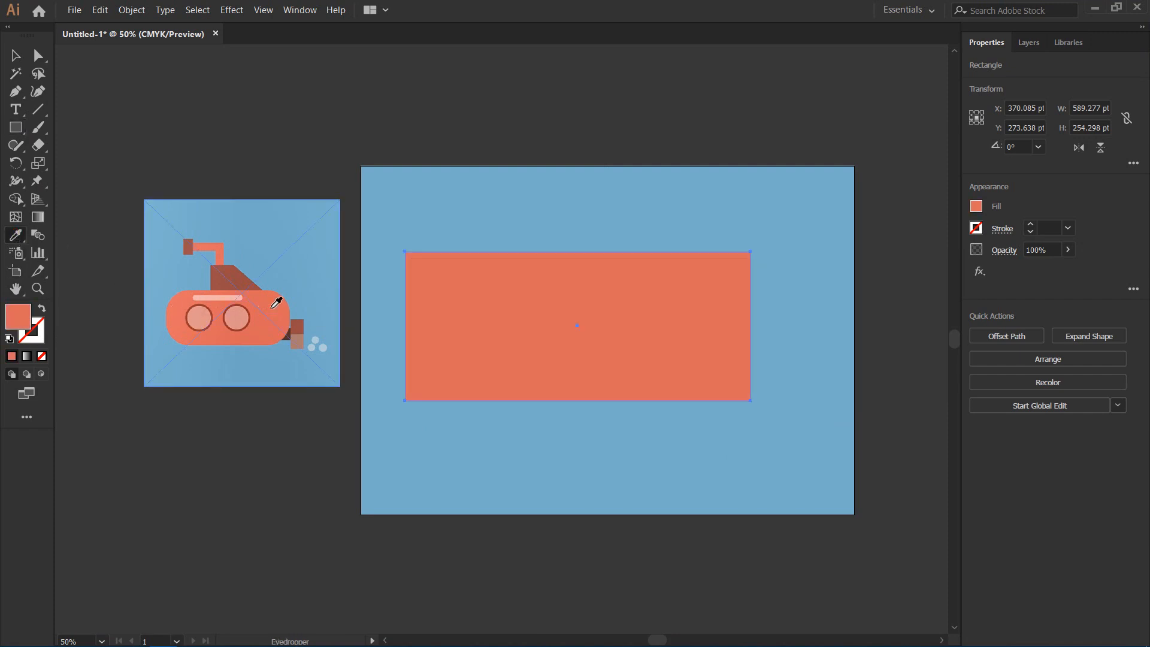
Round the orange rectangle's corners fully into a capsule and centre it horizontally on the artboard
{"action": "left_click", "coordinate": [23, 56]}
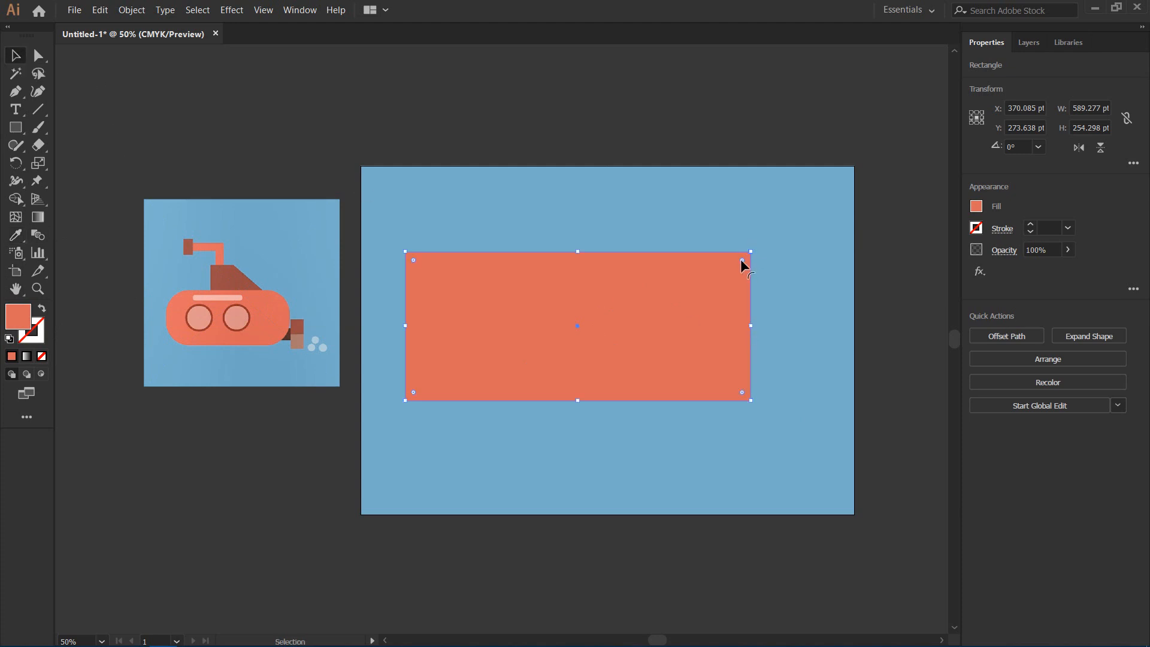
{"action": "left_click_drag", "start_coordinate": [742, 261], "coordinate": [660, 300]}
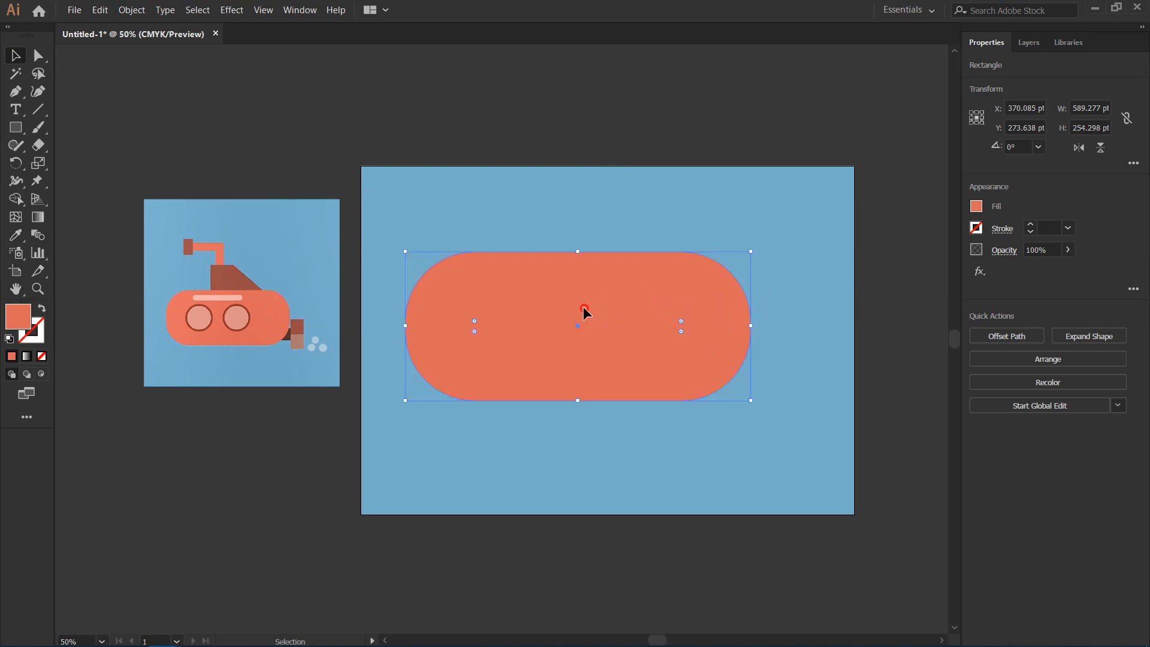
{"action": "left_click_drag", "start_coordinate": [583, 306], "coordinate": [613, 305]}
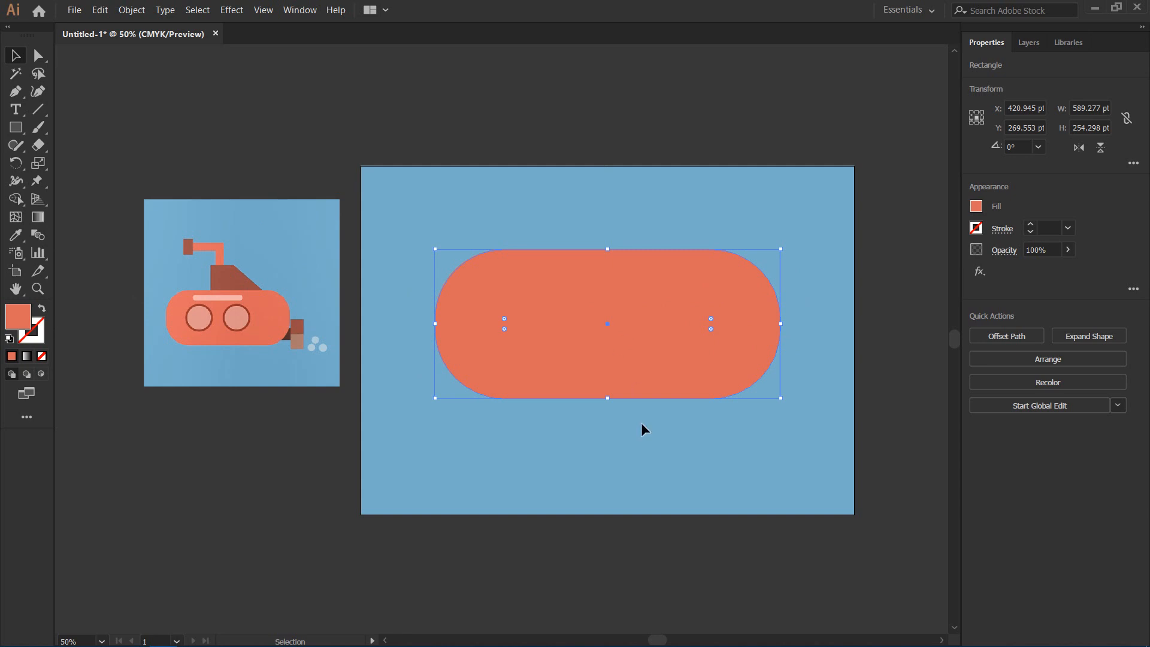
{"action": "left_click", "coordinate": [642, 448]}
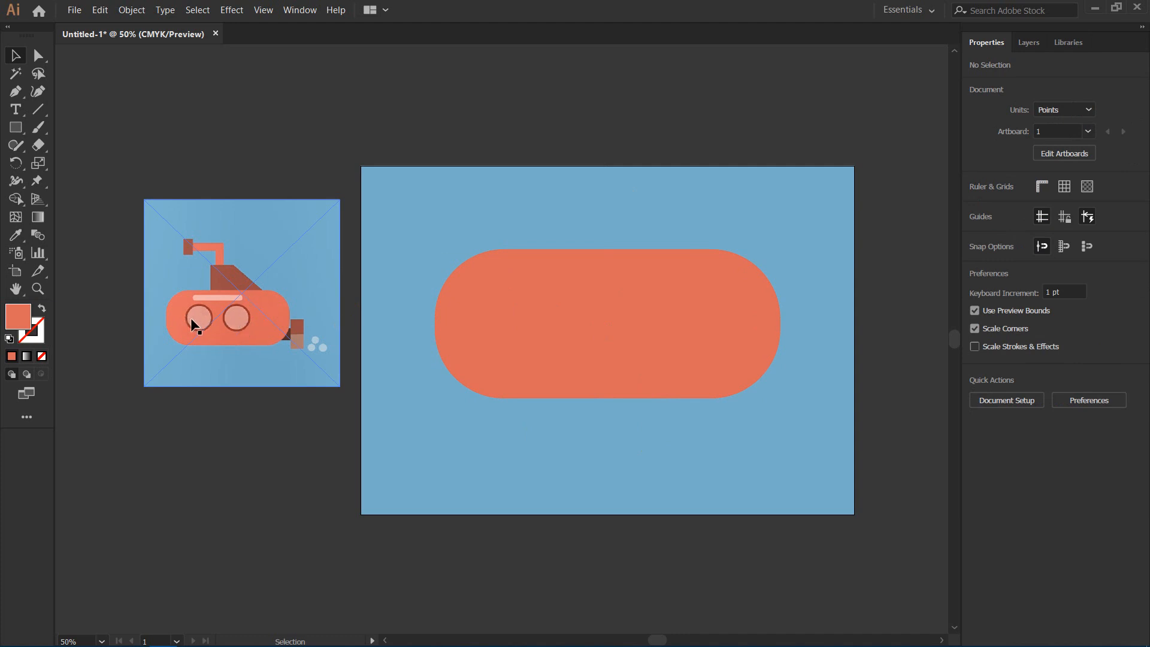
Add a circle about 124 pt wide in the hull's left half, vertically centred and filled with the pink sampled from the reference porthole
{"action": "left_click", "coordinate": [14, 127]}
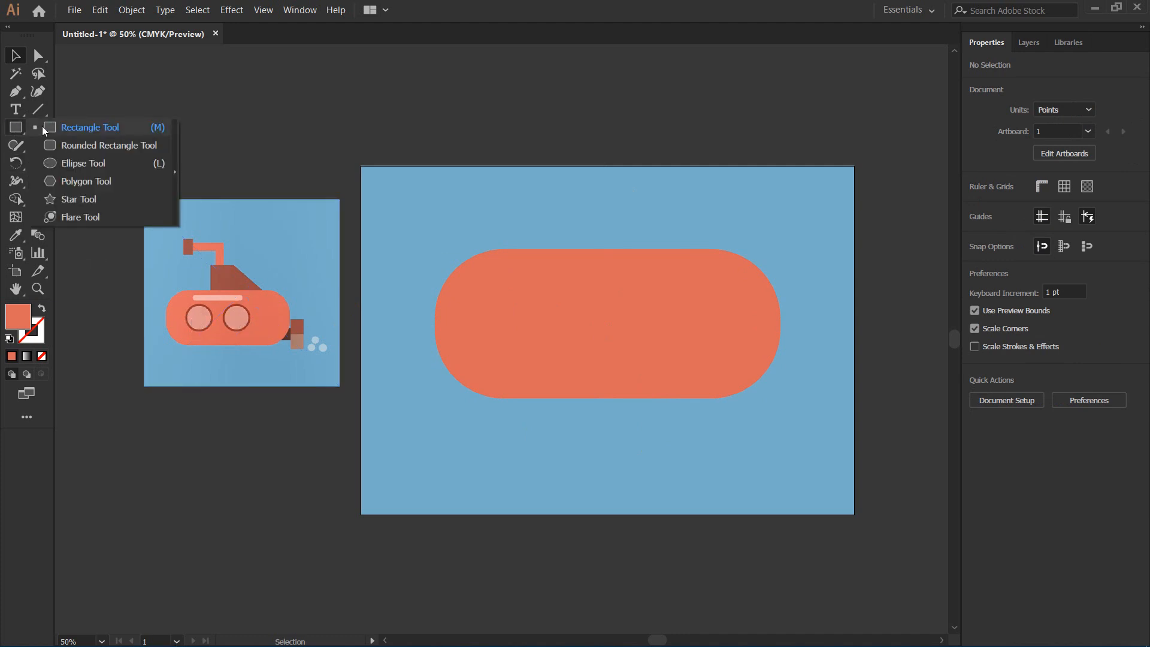
{"action": "left_click", "coordinate": [67, 163]}
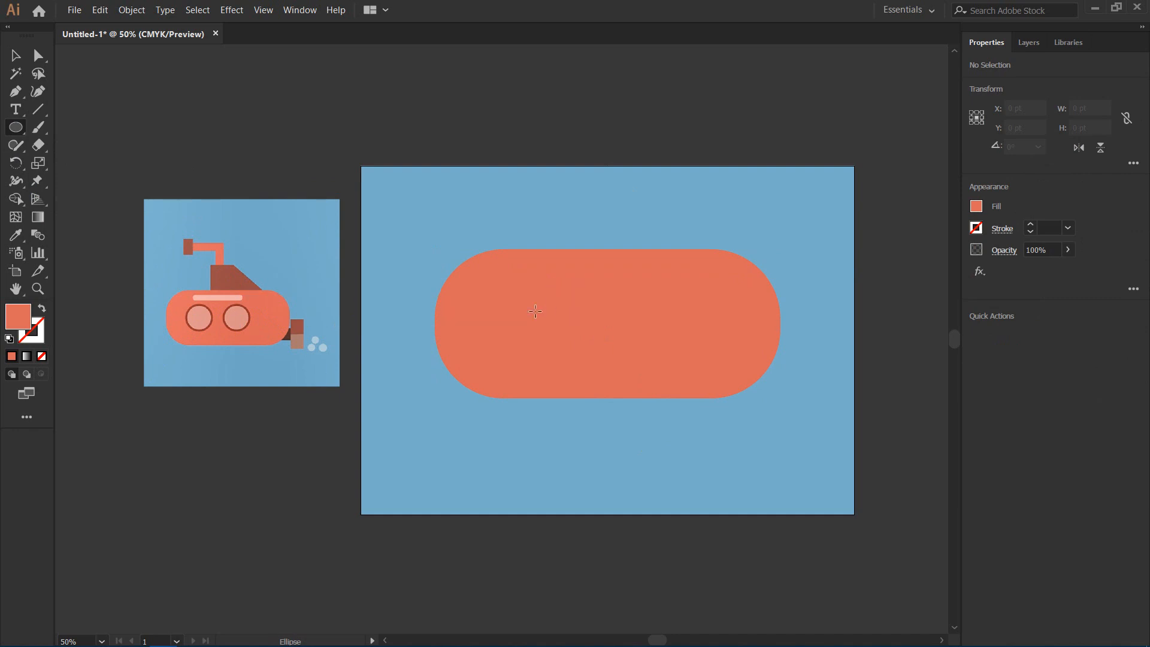
{"action": "left_click_drag", "start_coordinate": [515, 299], "coordinate": [589, 373]}
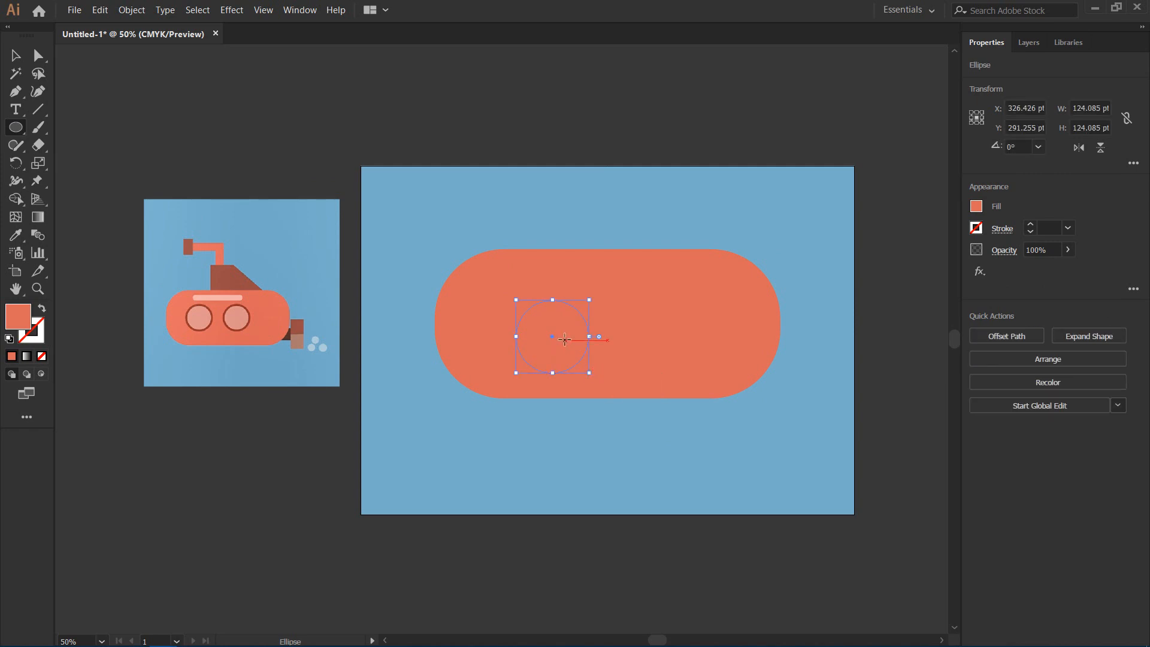
{"action": "left_click", "coordinate": [15, 234]}
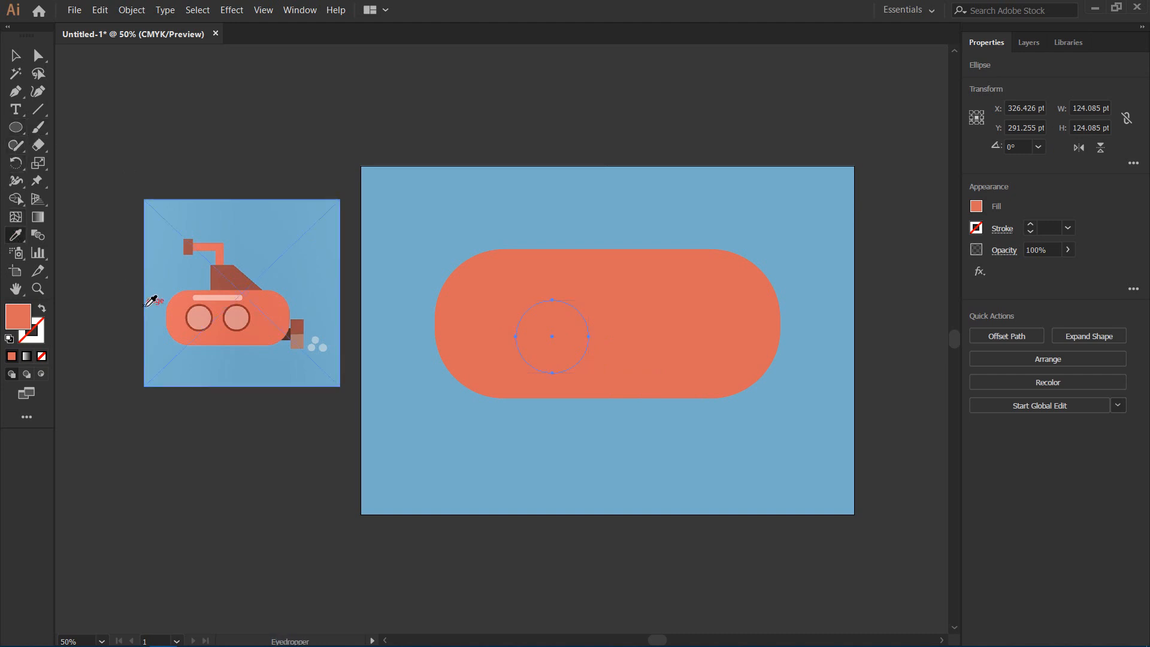
{"action": "left_click", "coordinate": [202, 315]}
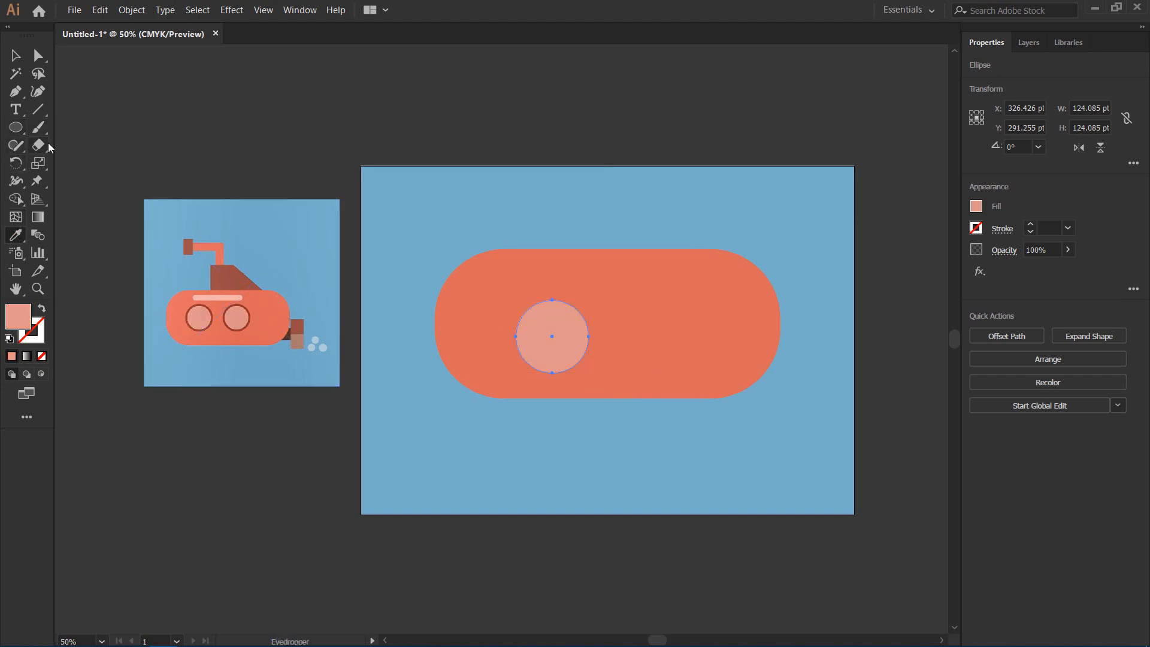
{"action": "left_click", "coordinate": [17, 56]}
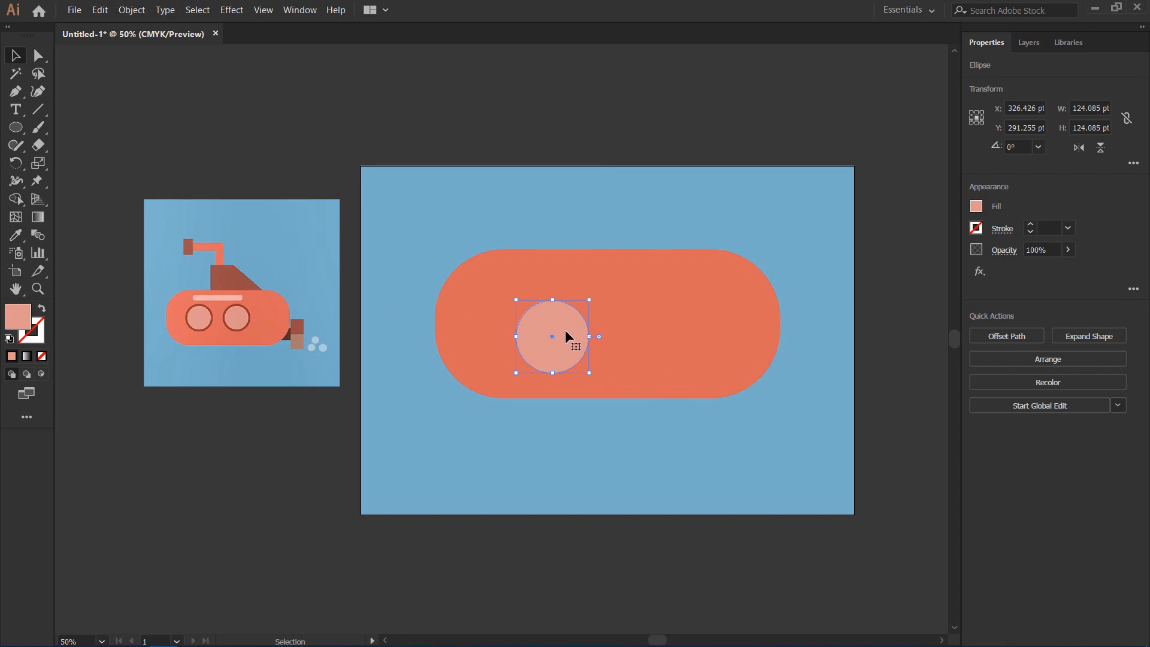
{"action": "left_click_drag", "start_coordinate": [565, 329], "coordinate": [550, 317]}
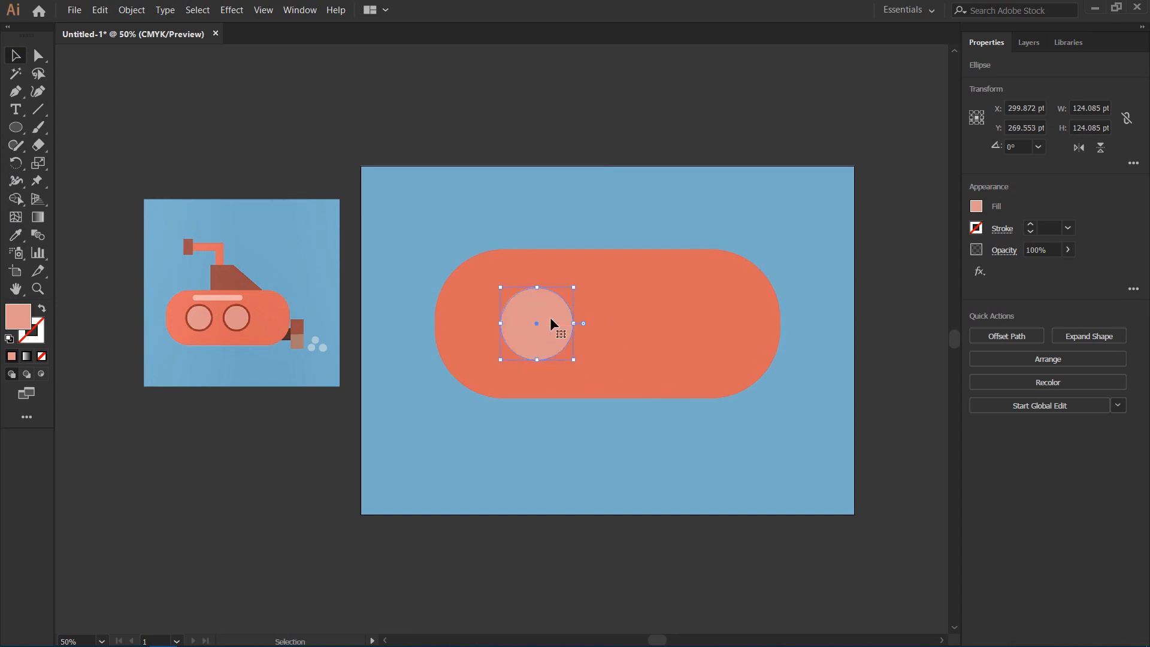
Give the porthole circle a 5 pt black outline and open its stroke colour swatches
{"action": "left_click", "coordinate": [1032, 224]}
{"action": "left_click", "coordinate": [1032, 224]}
{"action": "left_click", "coordinate": [1032, 224]}
{"action": "left_click", "coordinate": [1032, 223]}
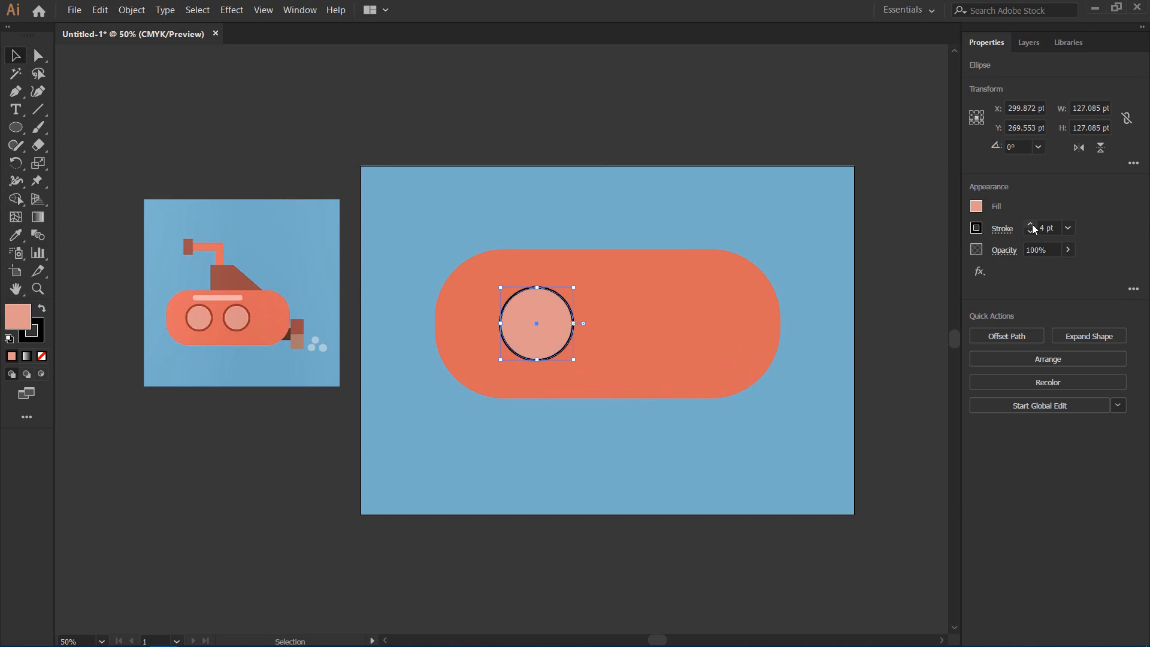
{"action": "left_click", "coordinate": [1032, 226]}
{"action": "left_click", "coordinate": [976, 228]}
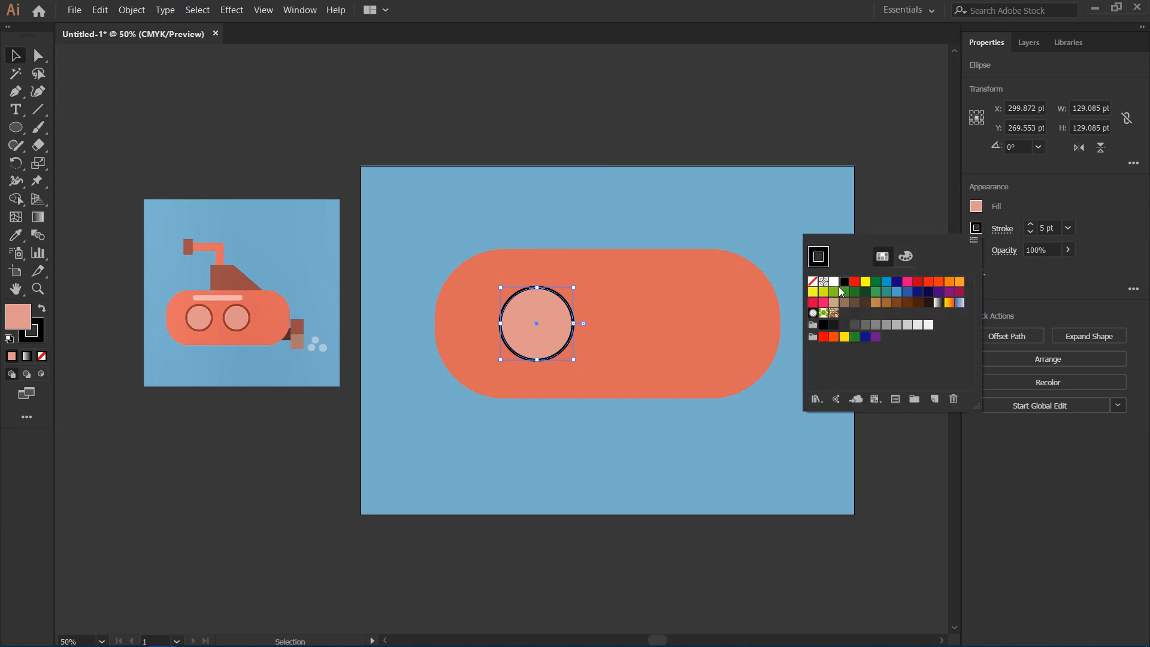
{"action": "left_click", "coordinate": [15, 235]}
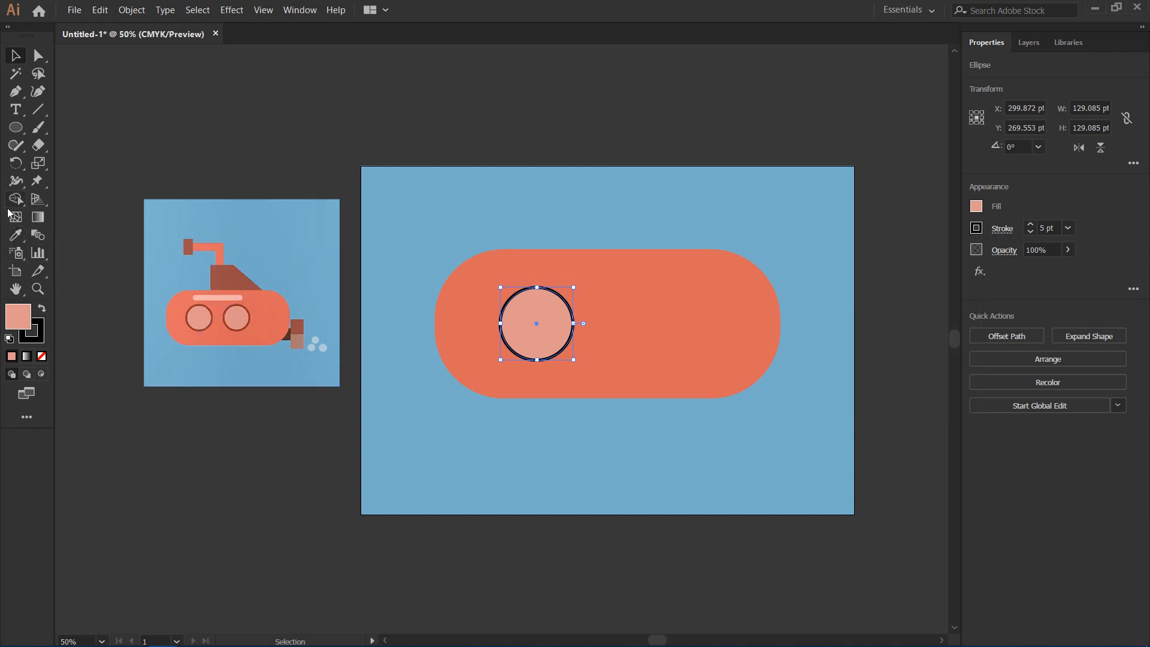
Try to sample the left reference porthole's rim colour and swap it to the circle's stroke
{"action": "left_click", "coordinate": [15, 235]}
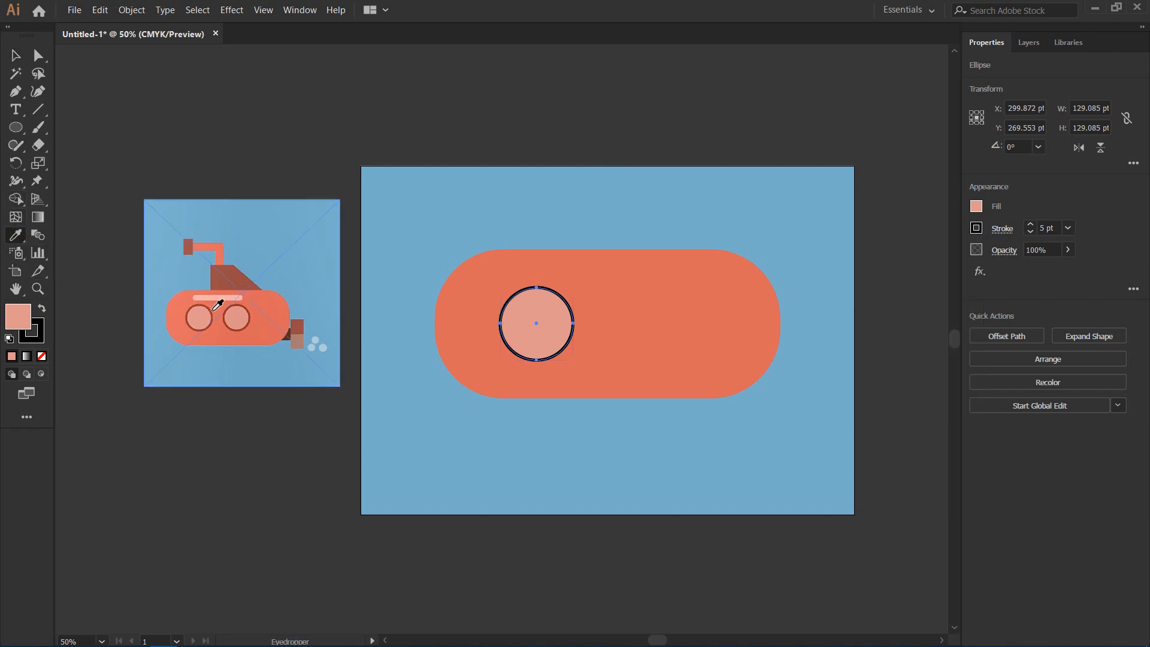
{"action": "left_click", "coordinate": [210, 312]}
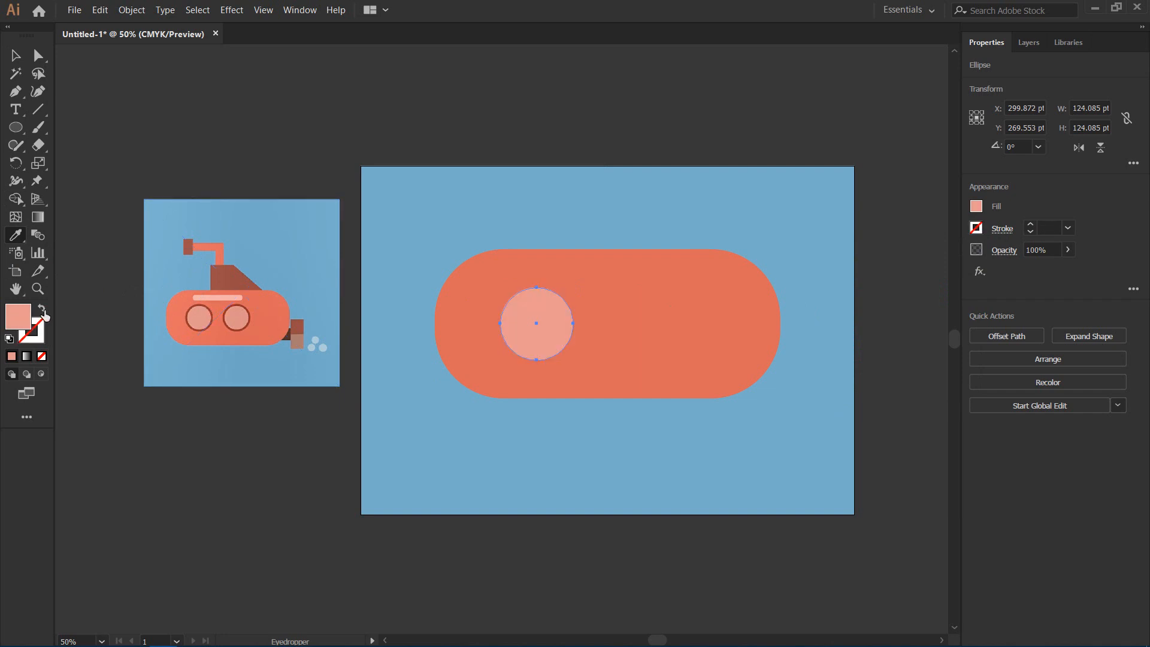
{"action": "left_click", "coordinate": [43, 311]}
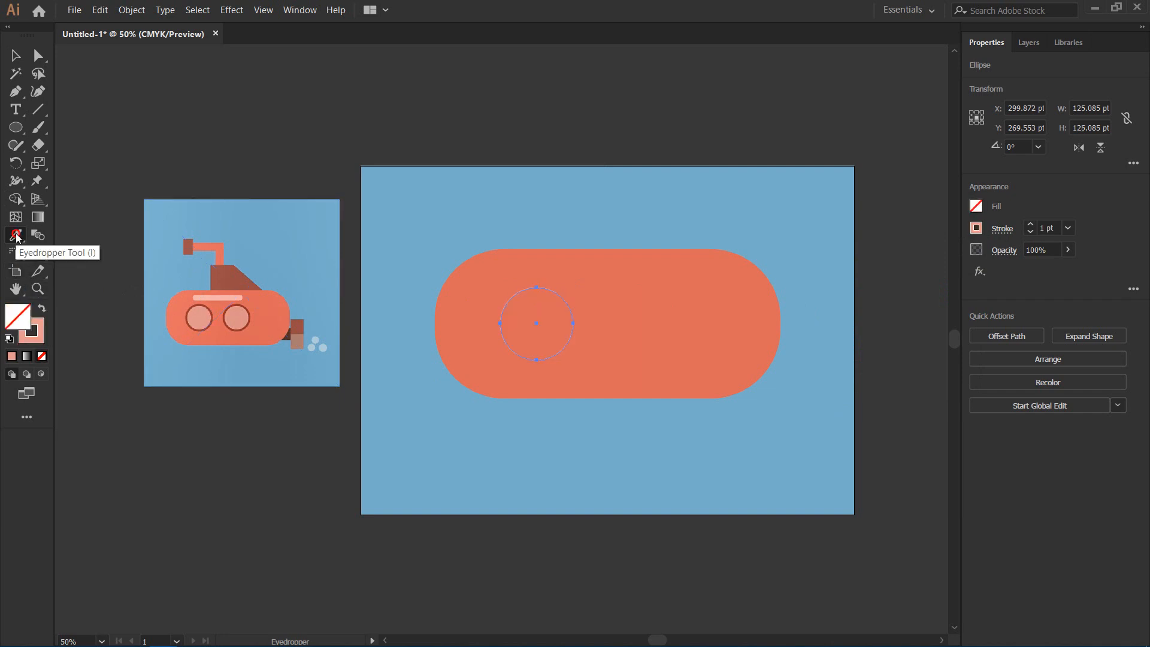
Give the circle an 8 pt outline with no fill, using the dark rim colour sampled from the right reference porthole
{"action": "left_click", "coordinate": [251, 316]}
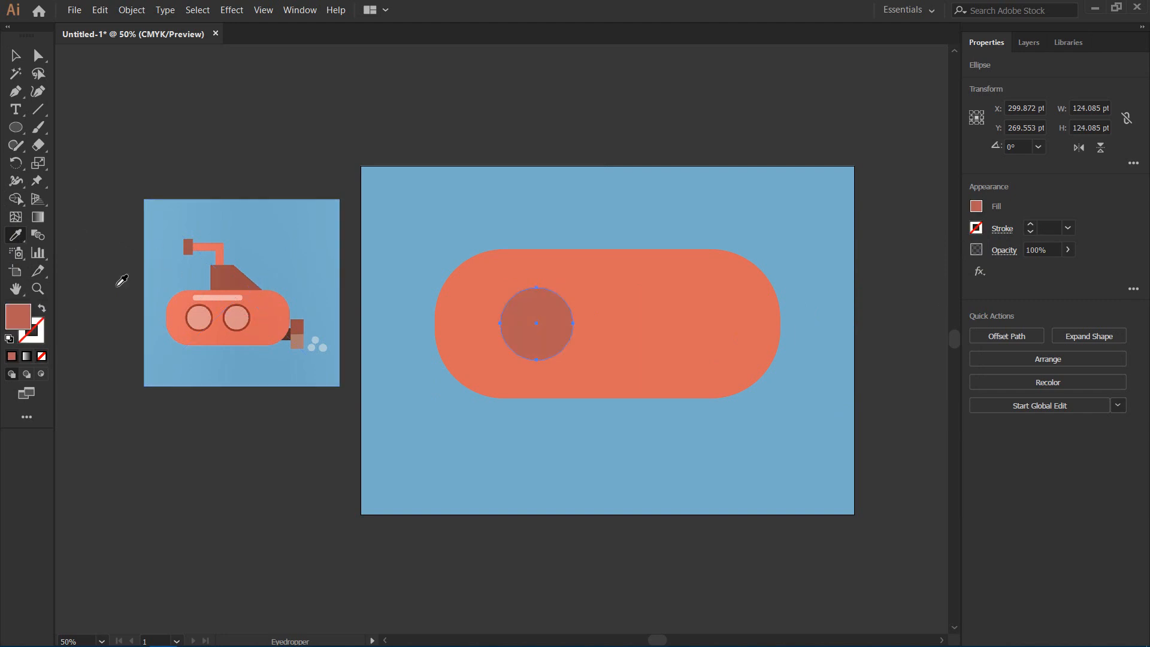
{"action": "left_click", "coordinate": [43, 310]}
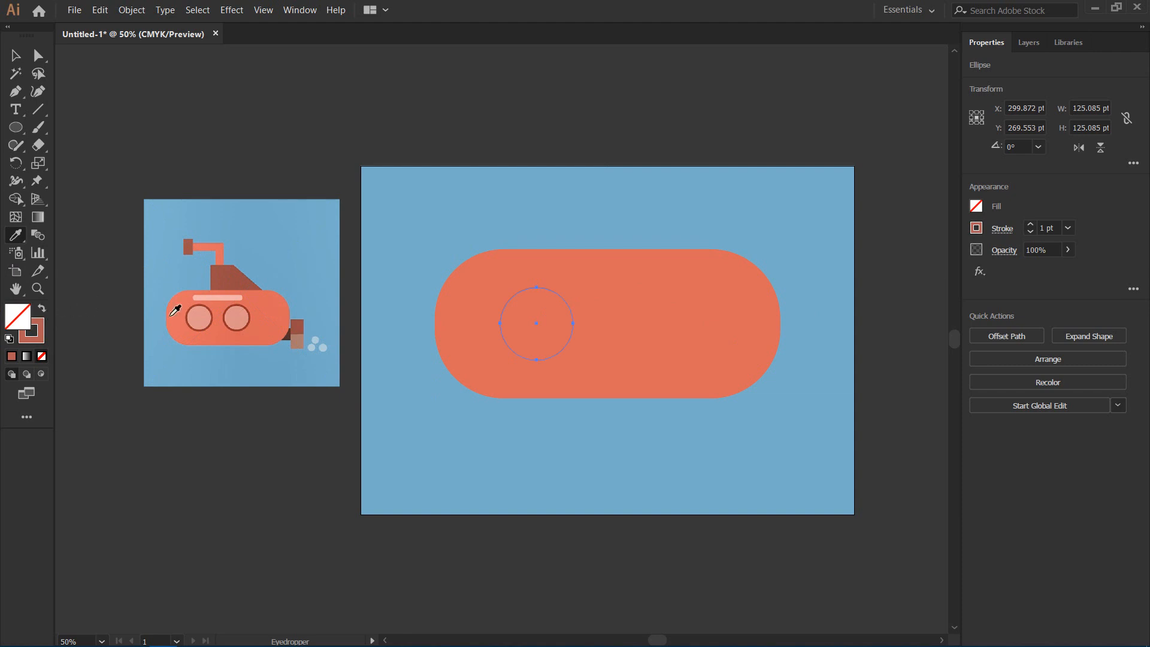
{"action": "left_click", "coordinate": [1029, 225]}
{"action": "left_click", "coordinate": [1029, 225]}
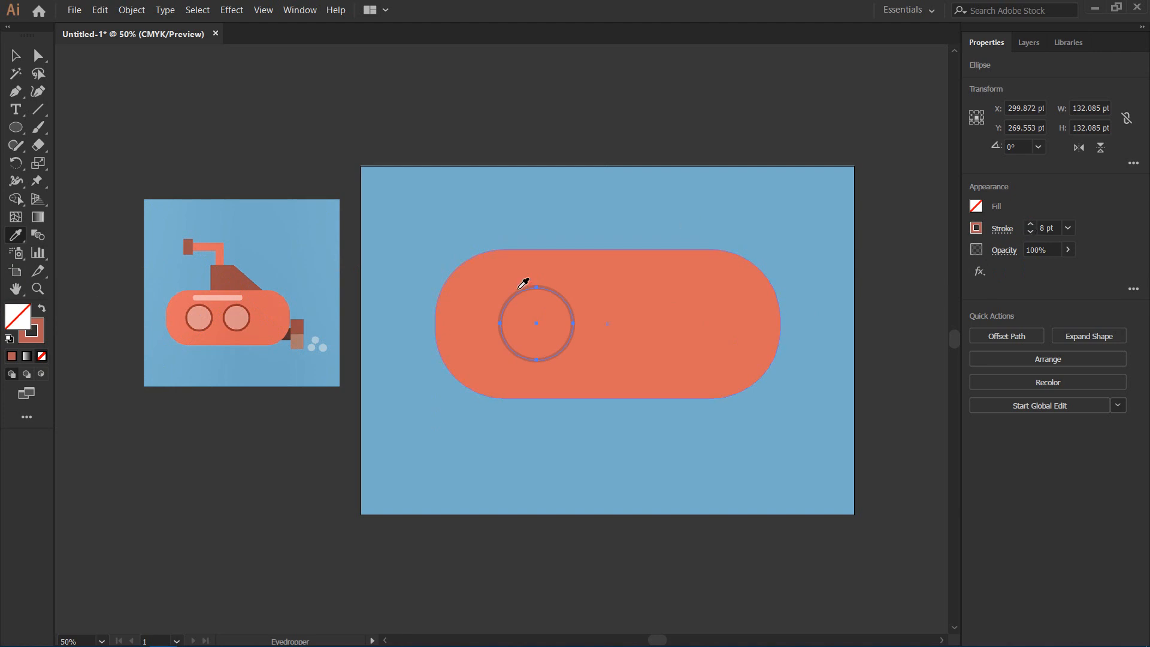
{"action": "left_click", "coordinate": [19, 62]}
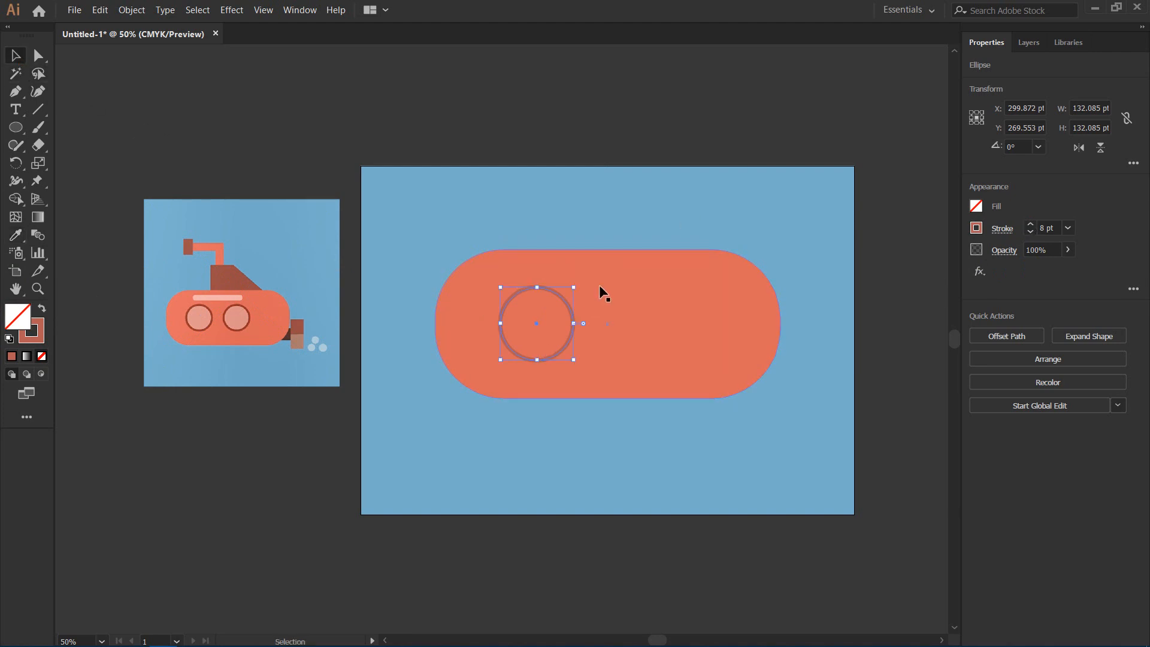
{"action": "left_click", "coordinate": [593, 217]}
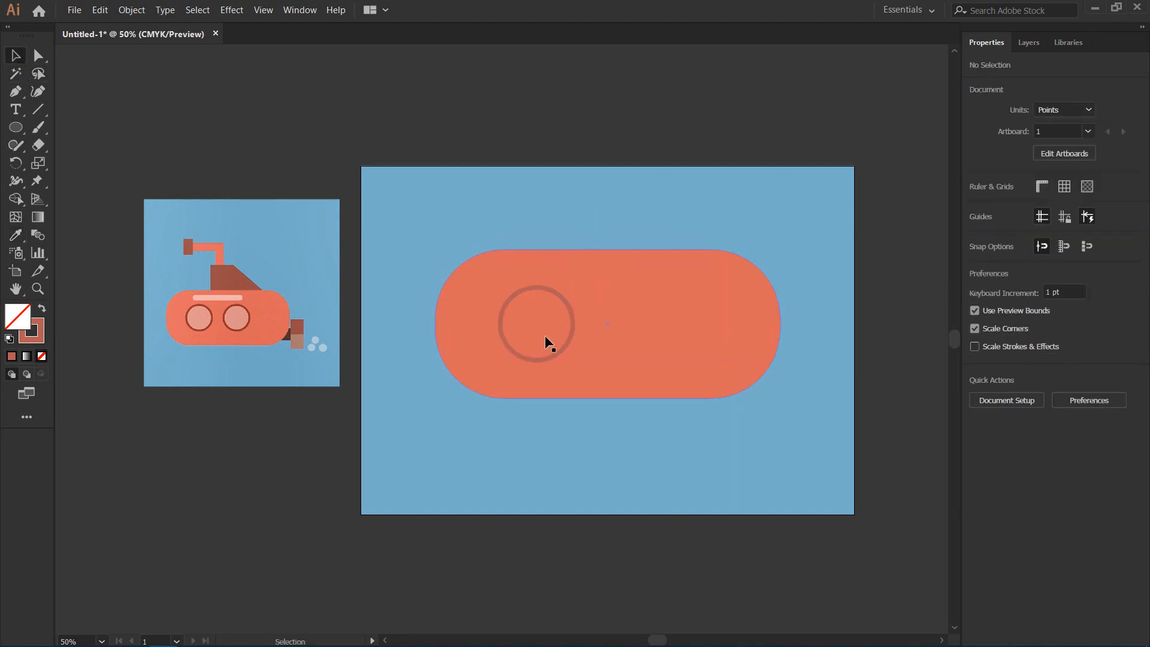
Swap the circle's fill and stroke colours and swap them back
{"action": "left_click", "coordinate": [573, 323]}
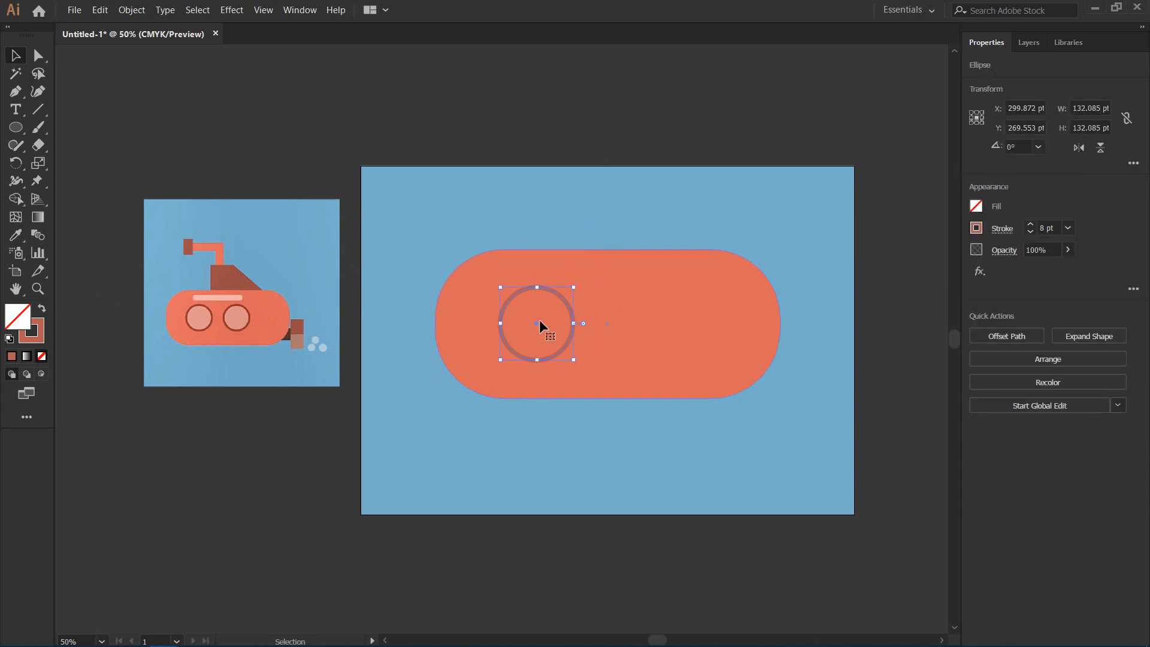
{"action": "left_click", "coordinate": [975, 207]}
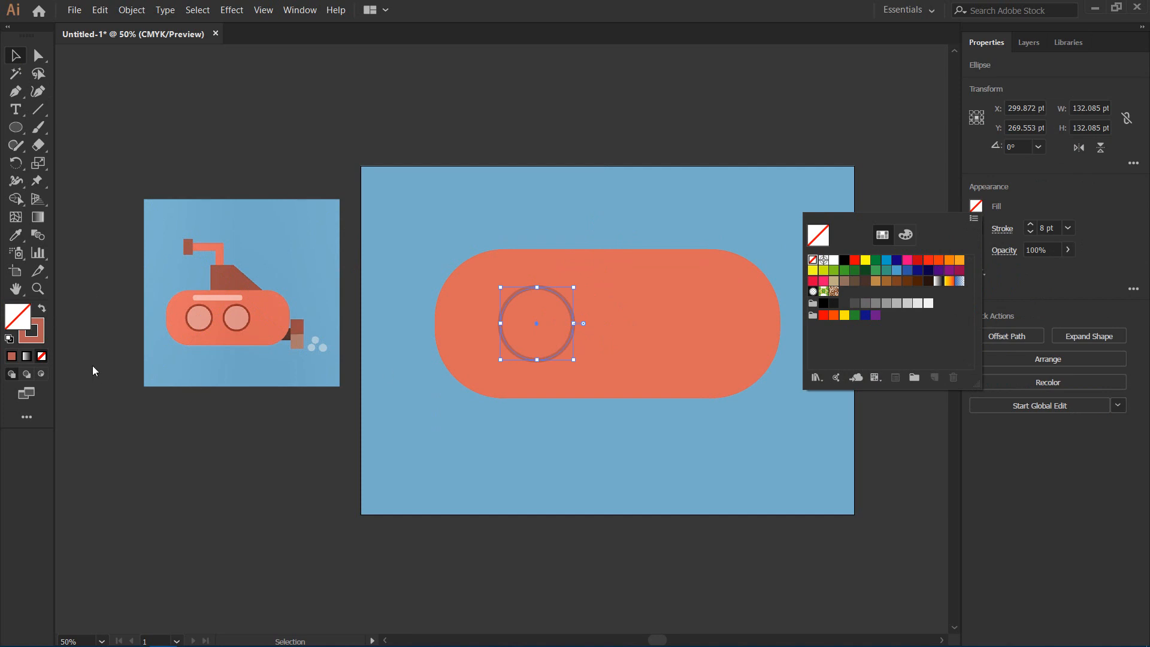
{"action": "left_click", "coordinate": [45, 312]}
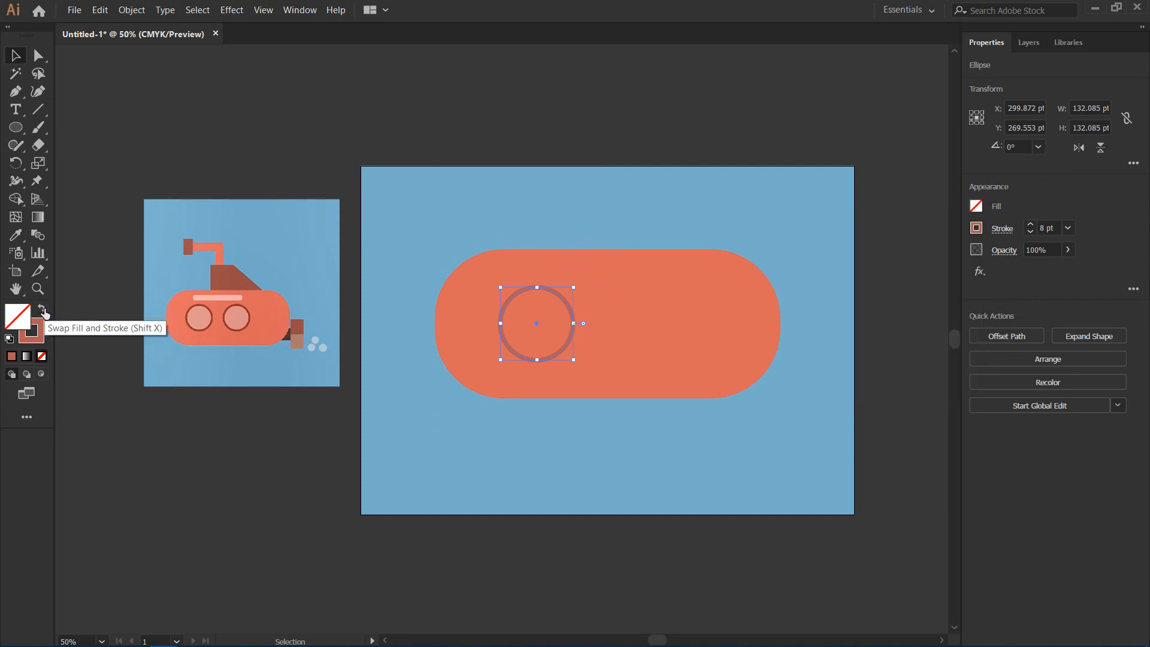
{"action": "left_click", "coordinate": [43, 310]}
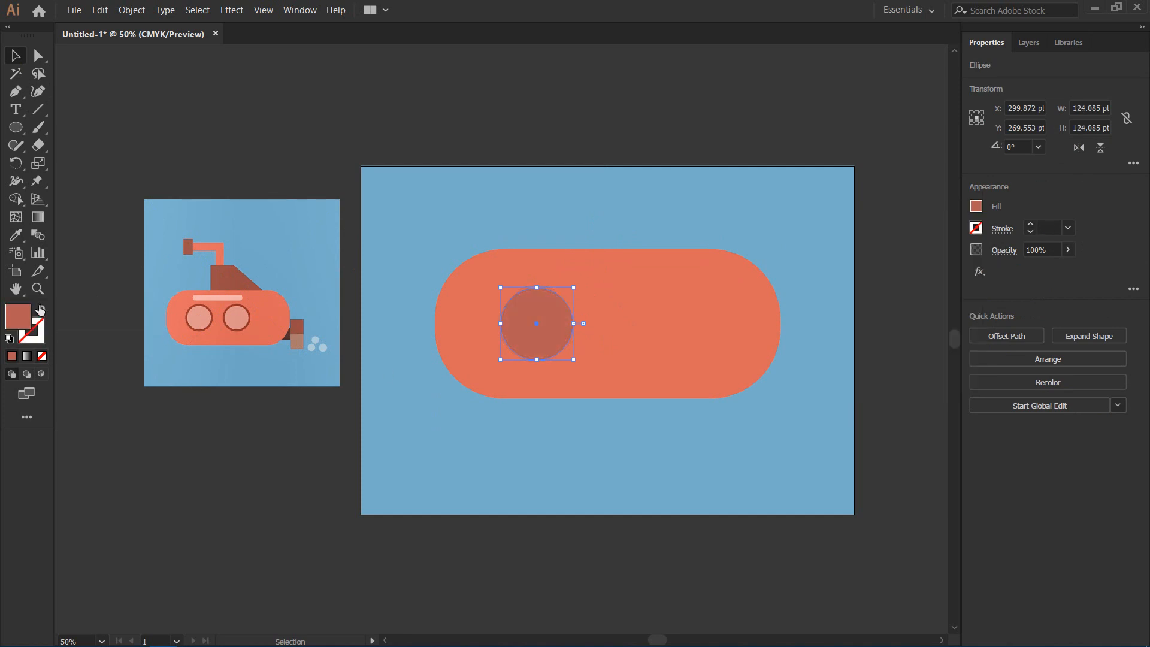
{"action": "left_click", "coordinate": [40, 309]}
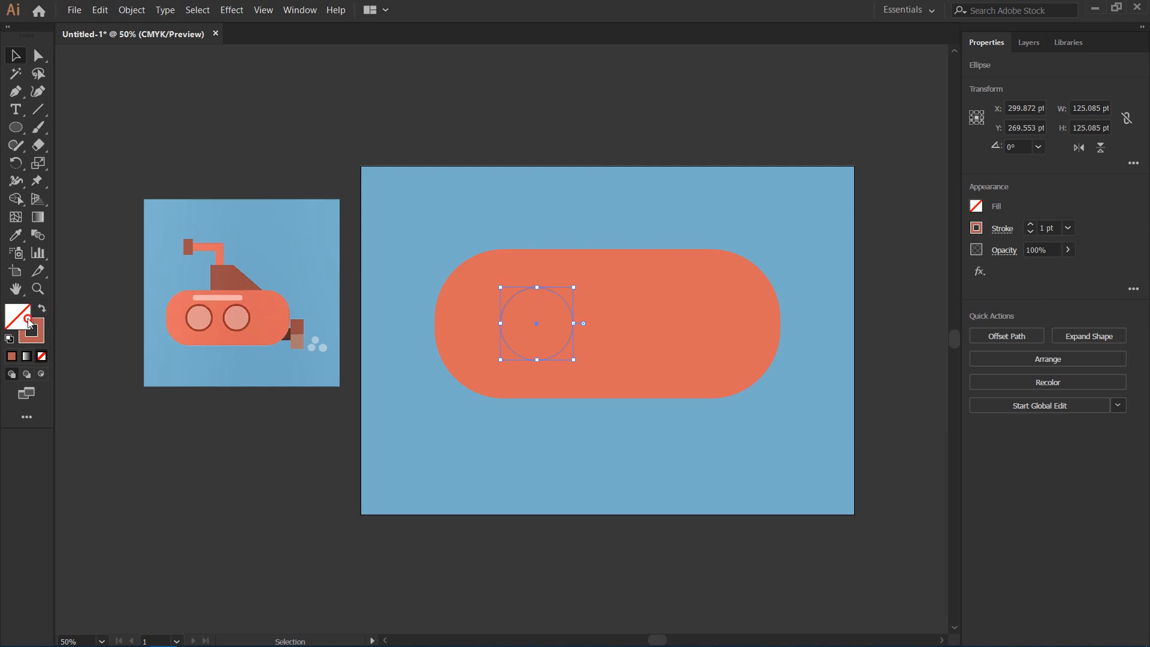
Fill the porthole circle with a soft red chosen in the Color Picker and select the hull shape
{"action": "double_click", "coordinate": [30, 323]}
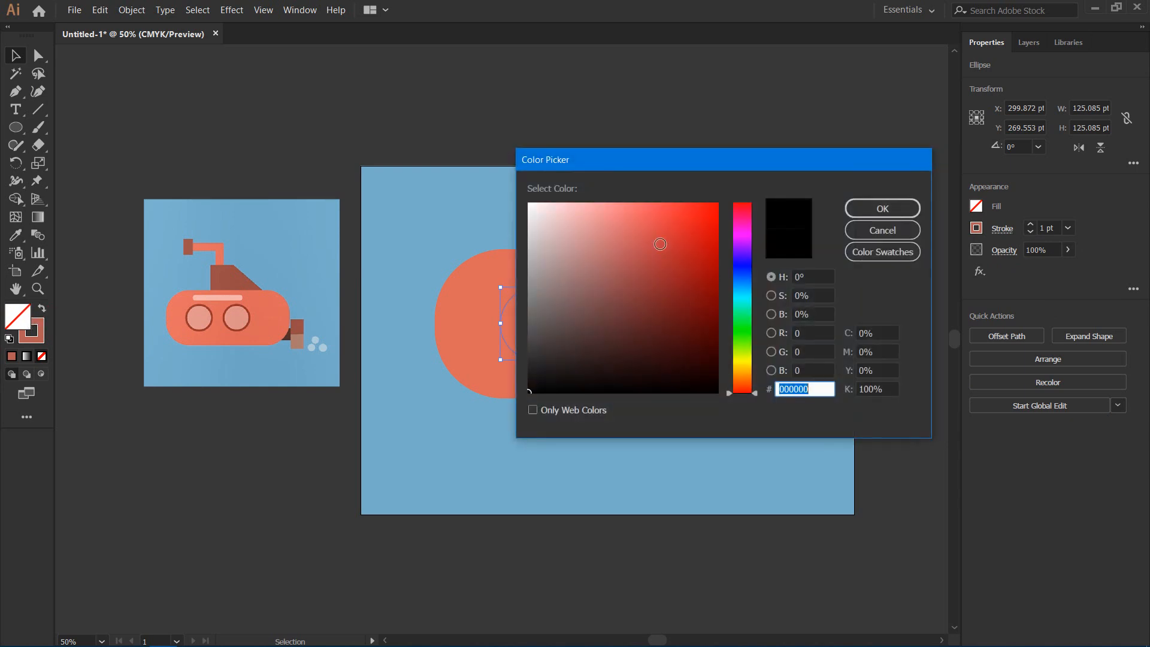
{"action": "left_click", "coordinate": [643, 235]}
{"action": "left_click", "coordinate": [900, 210]}
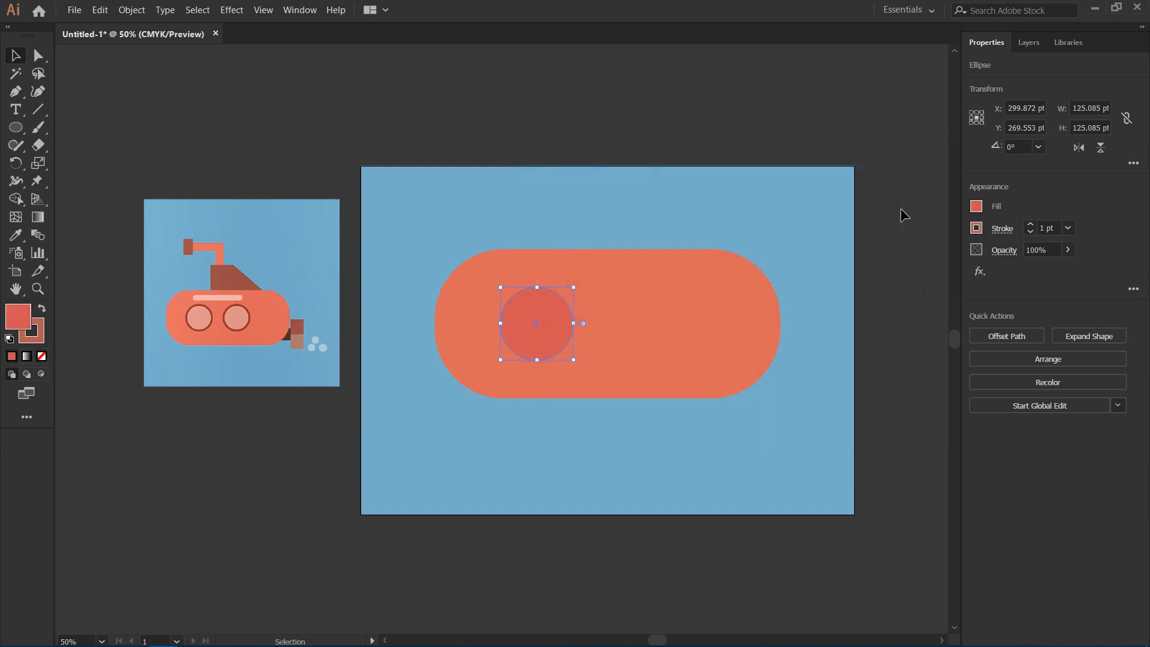
{"action": "left_click", "coordinate": [655, 268]}
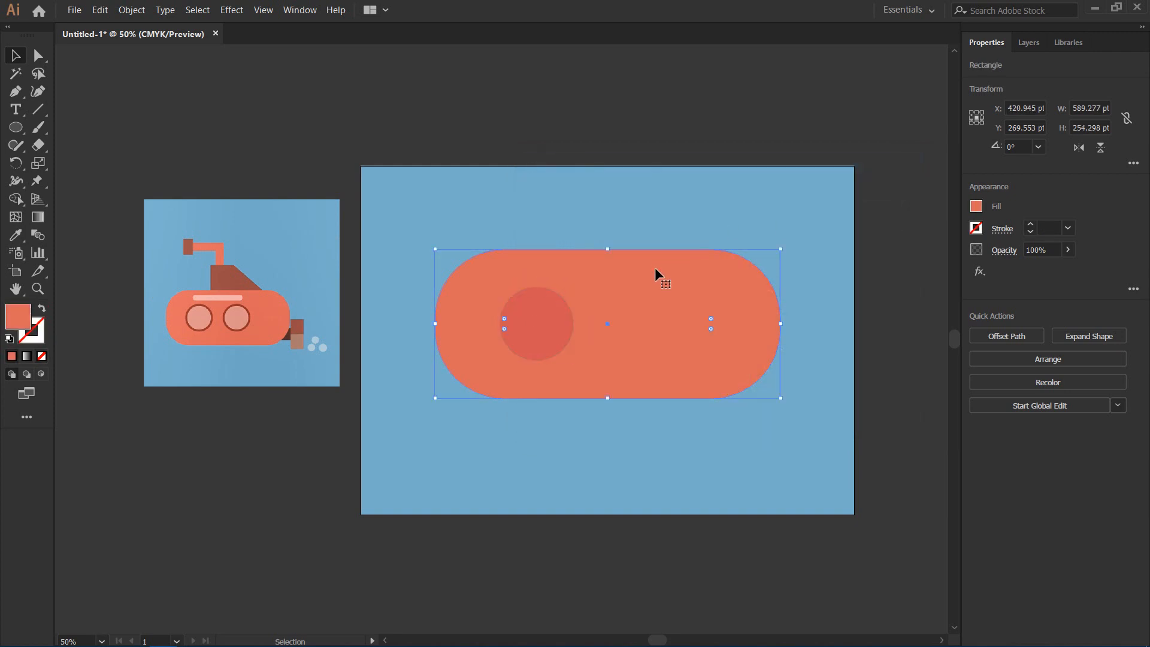
Try a 6 pt outline on the hull and remove it again
{"action": "left_click", "coordinate": [1031, 224]}
{"action": "left_click", "coordinate": [1030, 224]}
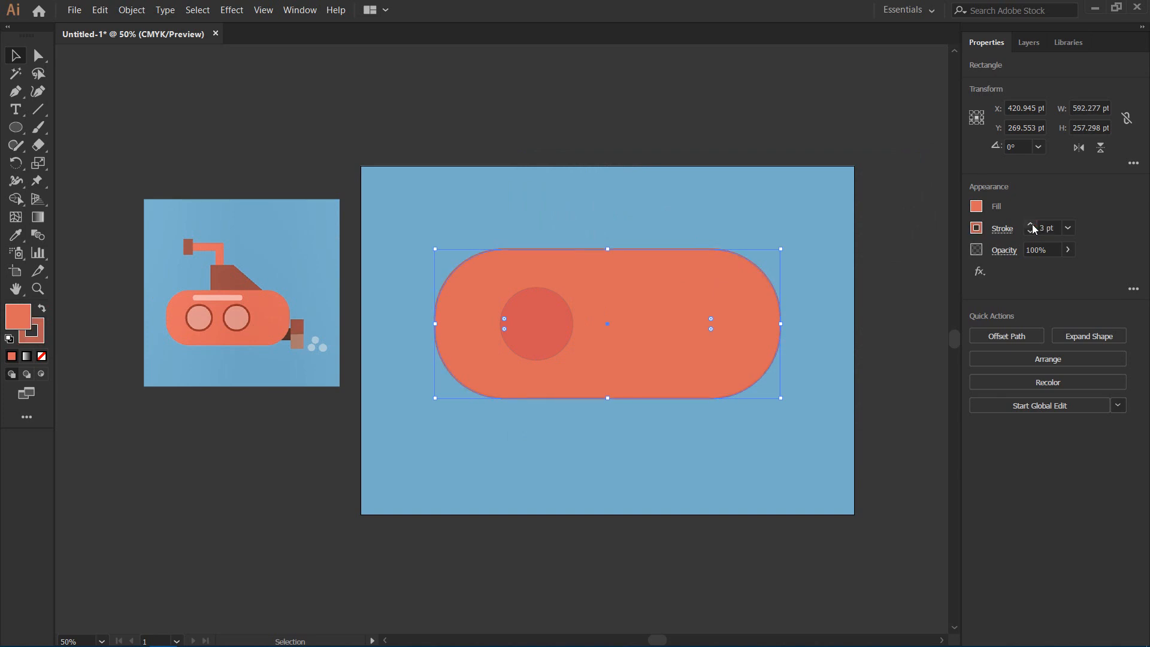
{"action": "left_click", "coordinate": [1031, 225]}
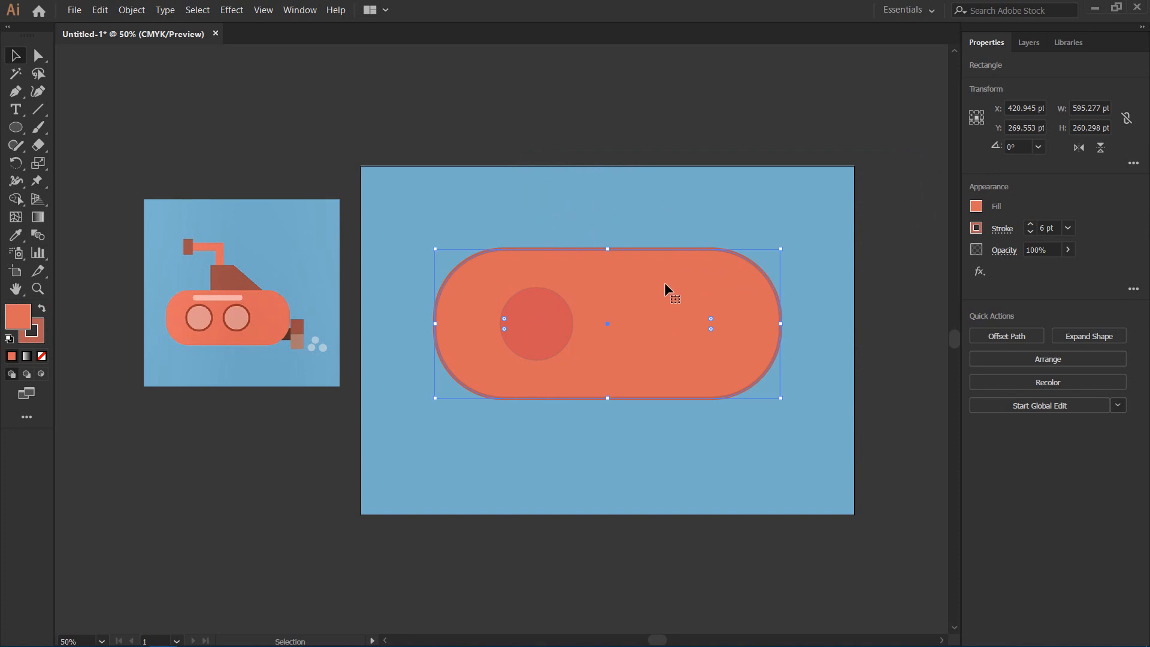
{"action": "left_click", "coordinate": [1029, 232]}
{"action": "left_click", "coordinate": [1029, 232]}
{"action": "left_click", "coordinate": [1030, 232]}
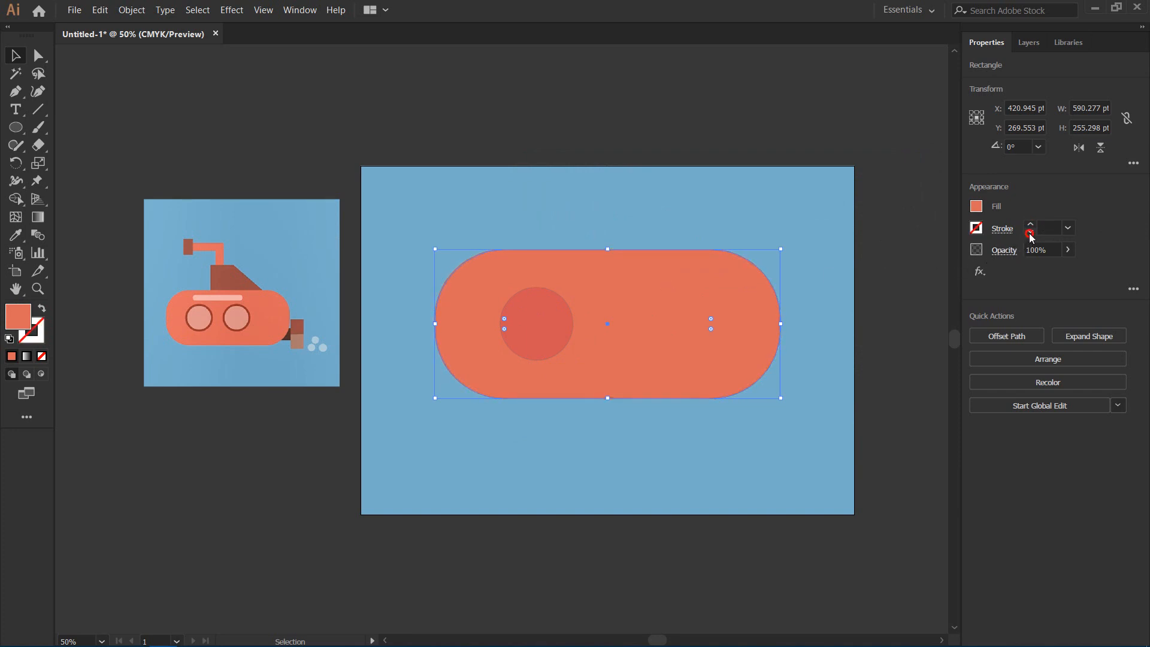
{"action": "left_click", "coordinate": [1029, 232]}
Give the porthole circle an 8 pt stroke
{"action": "left_click", "coordinate": [523, 326]}
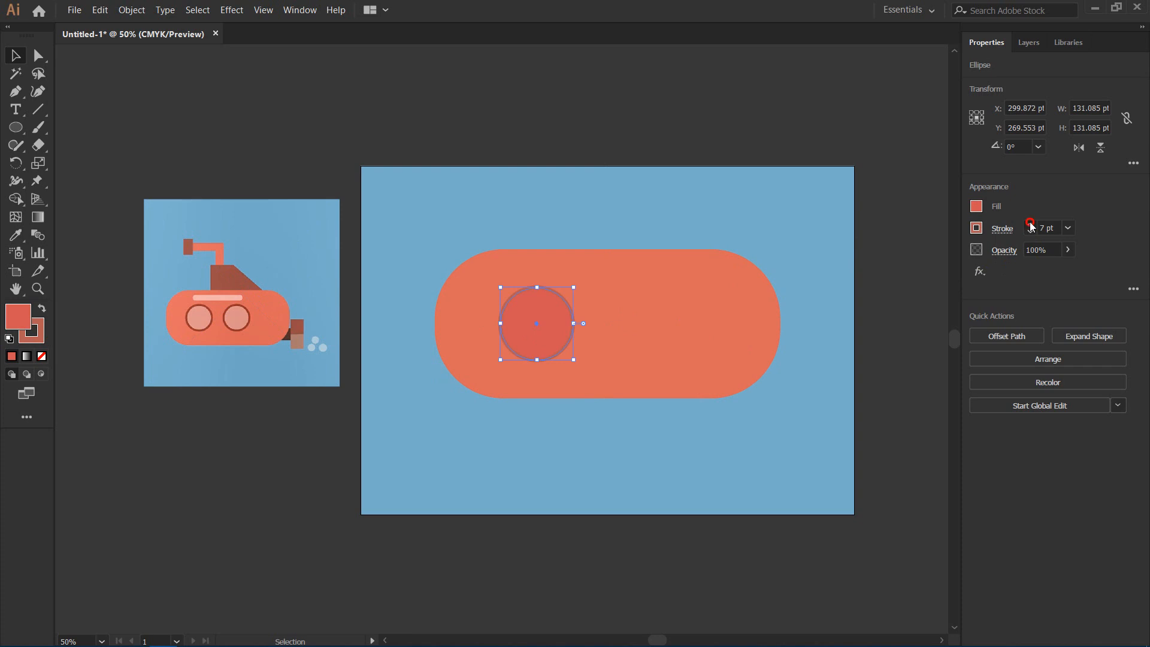
{"action": "left_click", "coordinate": [904, 246]}
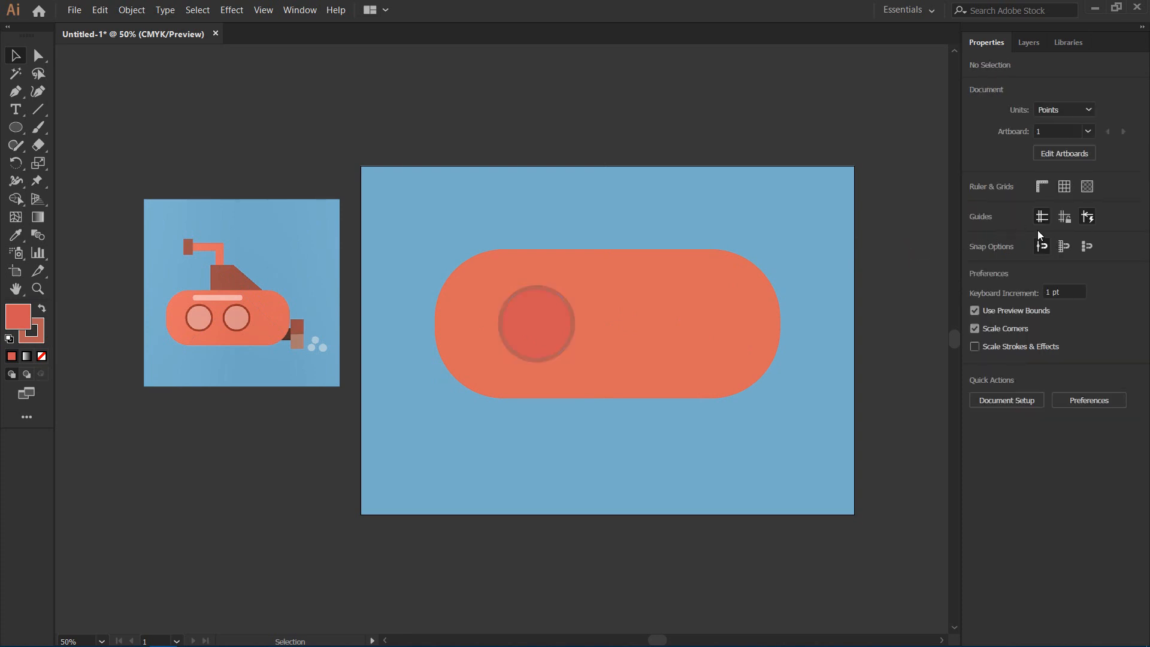
{"action": "left_click", "coordinate": [547, 332]}
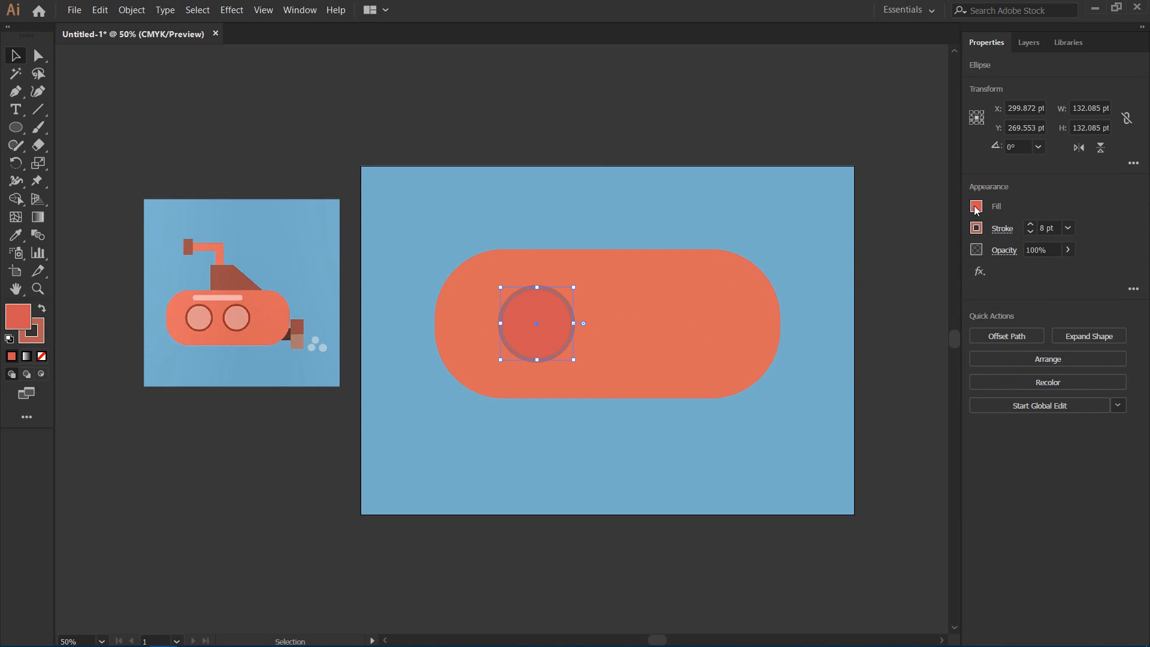
Sample the left reference porthole's light pink onto the circle, followed by the hull's orange
{"action": "left_click", "coordinate": [975, 208]}
{"action": "left_click", "coordinate": [16, 235]}
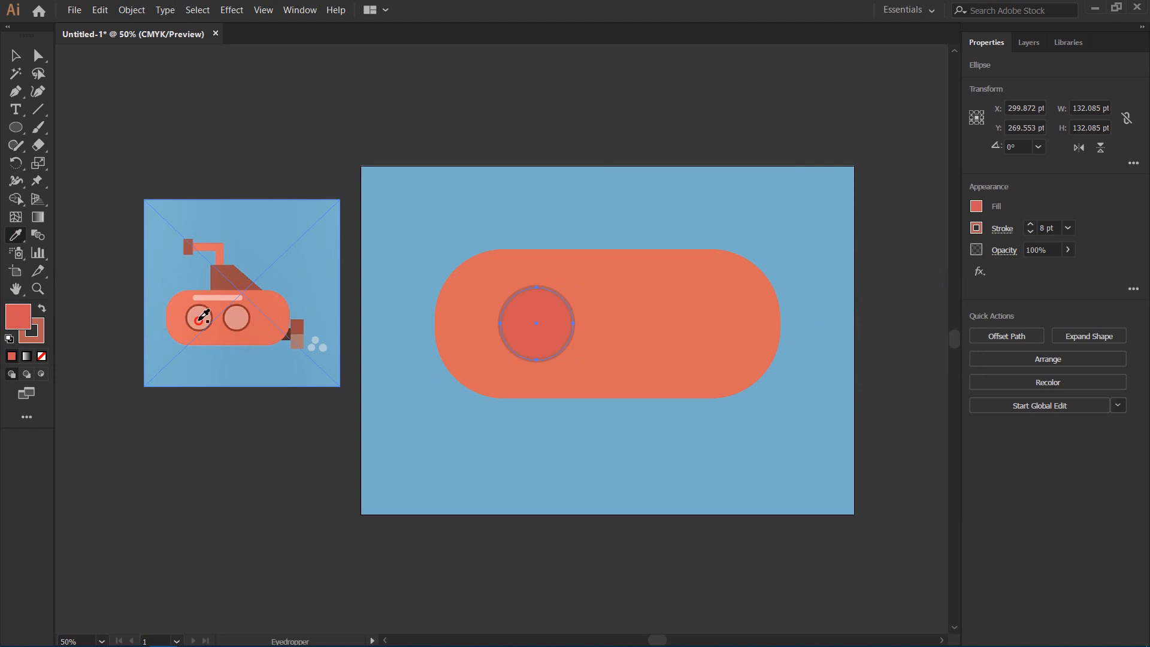
{"action": "left_click", "coordinate": [201, 320]}
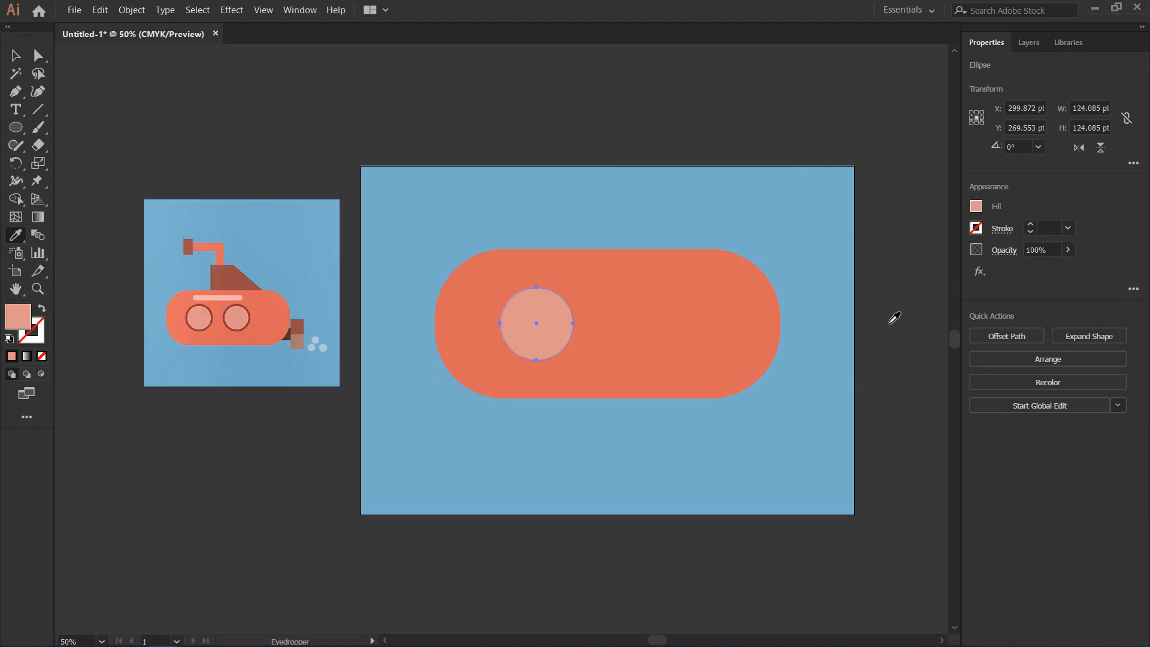
{"action": "left_click", "coordinate": [720, 310]}
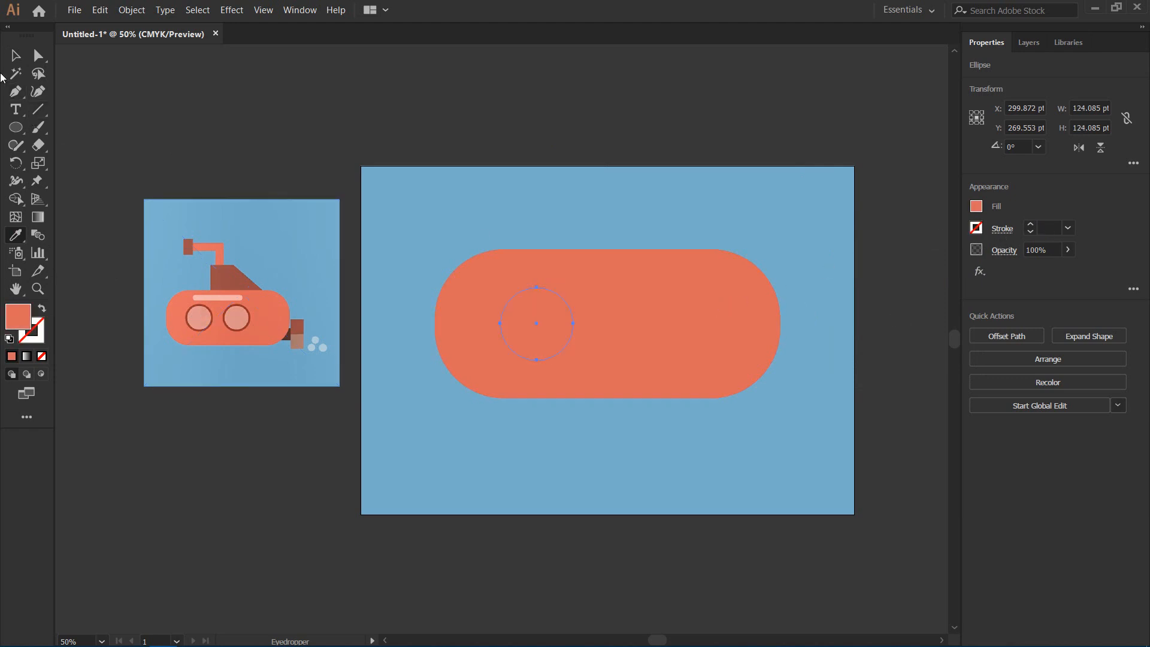
Move the circle below the hull and fill it with the light pink sampled from the left reference porthole
{"action": "left_click", "coordinate": [16, 56]}
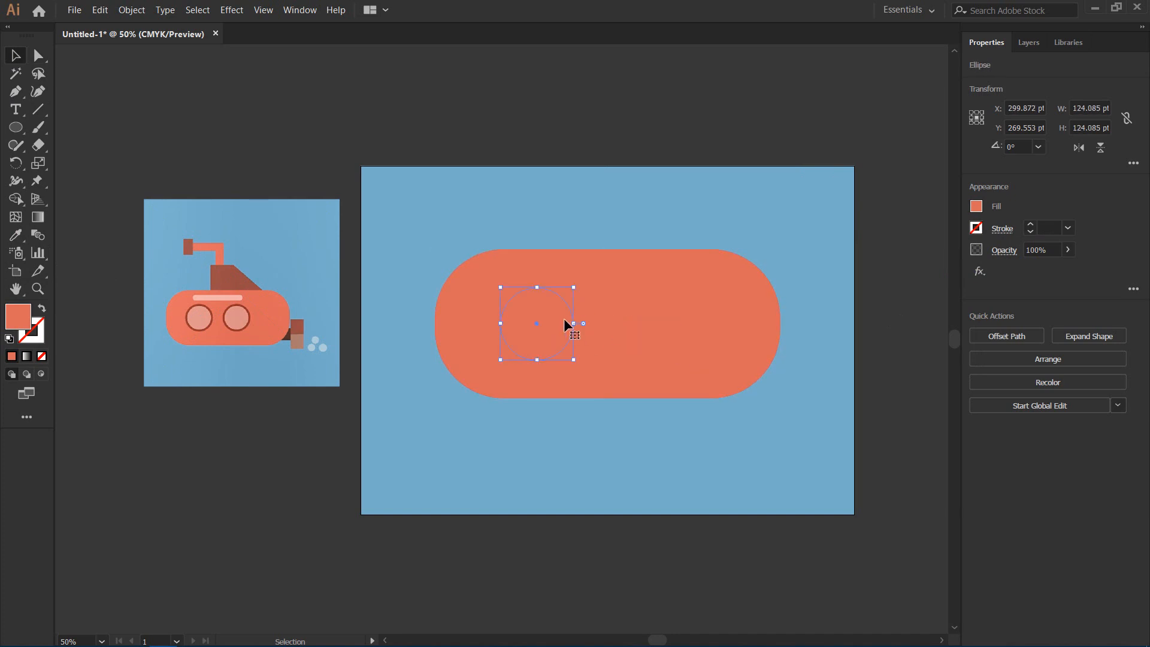
{"action": "left_click_drag", "start_coordinate": [550, 322], "coordinate": [536, 449]}
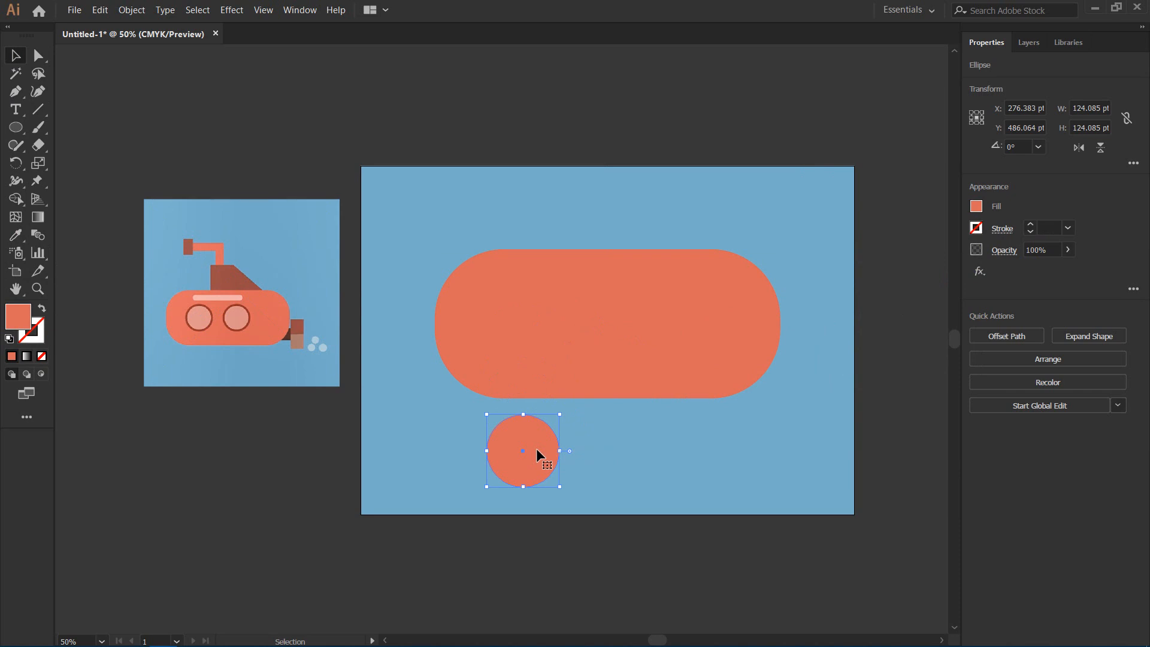
{"action": "left_click", "coordinate": [17, 236]}
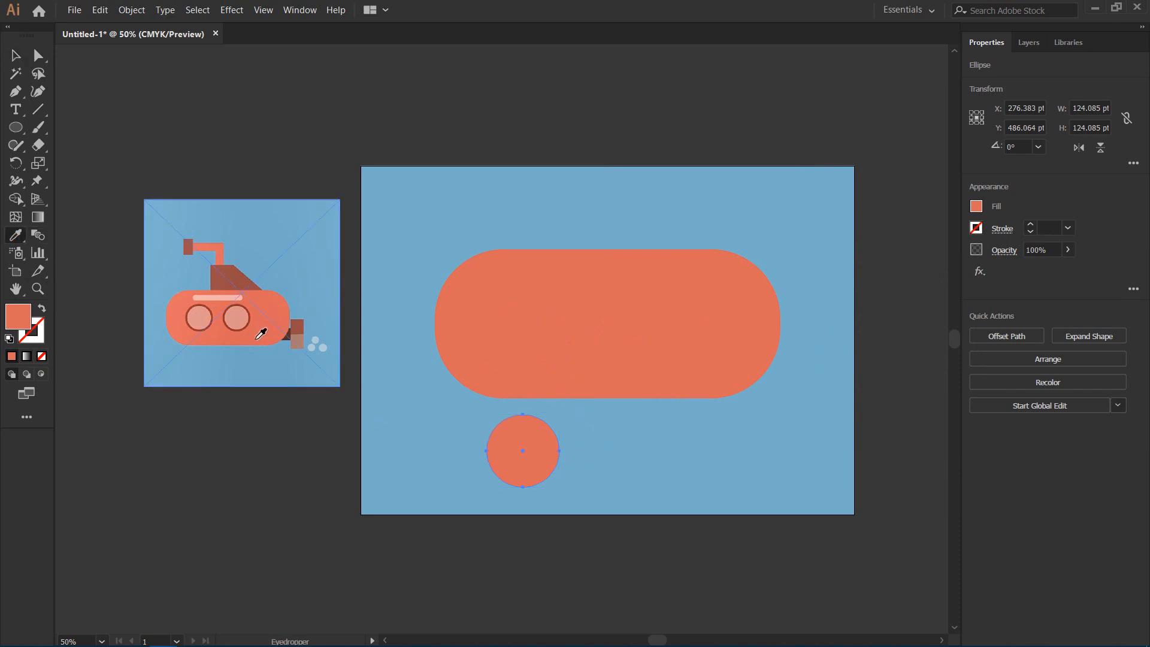
{"action": "left_click", "coordinate": [201, 318]}
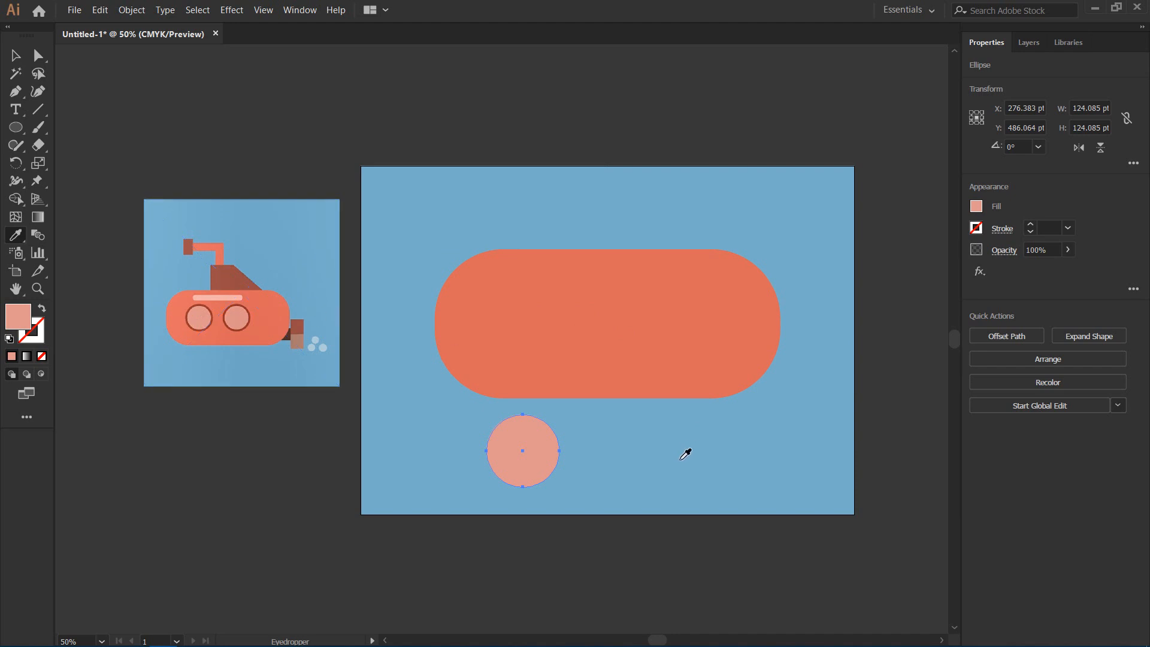
{"action": "left_click", "coordinate": [15, 55]}
{"action": "left_click", "coordinate": [609, 506]}
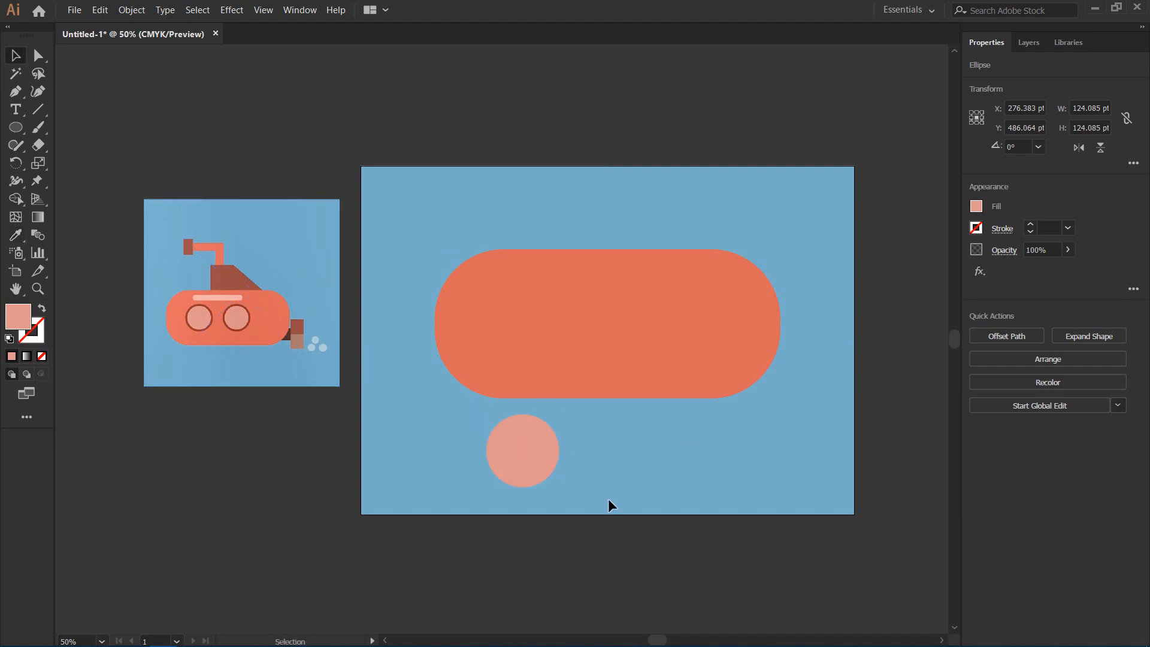
Add a 5 pt reddish-brown stroke to the light pink circle
{"action": "left_click", "coordinate": [545, 466]}
{"action": "left_click", "coordinate": [1031, 224]}
{"action": "left_click", "coordinate": [1031, 224]}
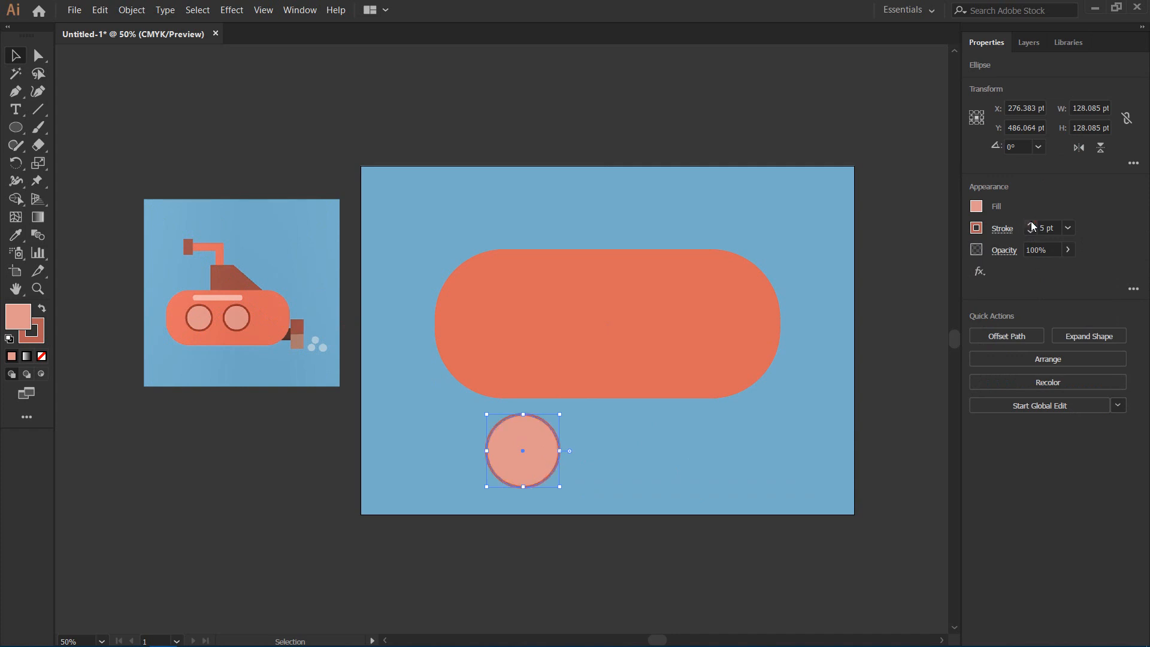
{"action": "left_click", "coordinate": [769, 388]}
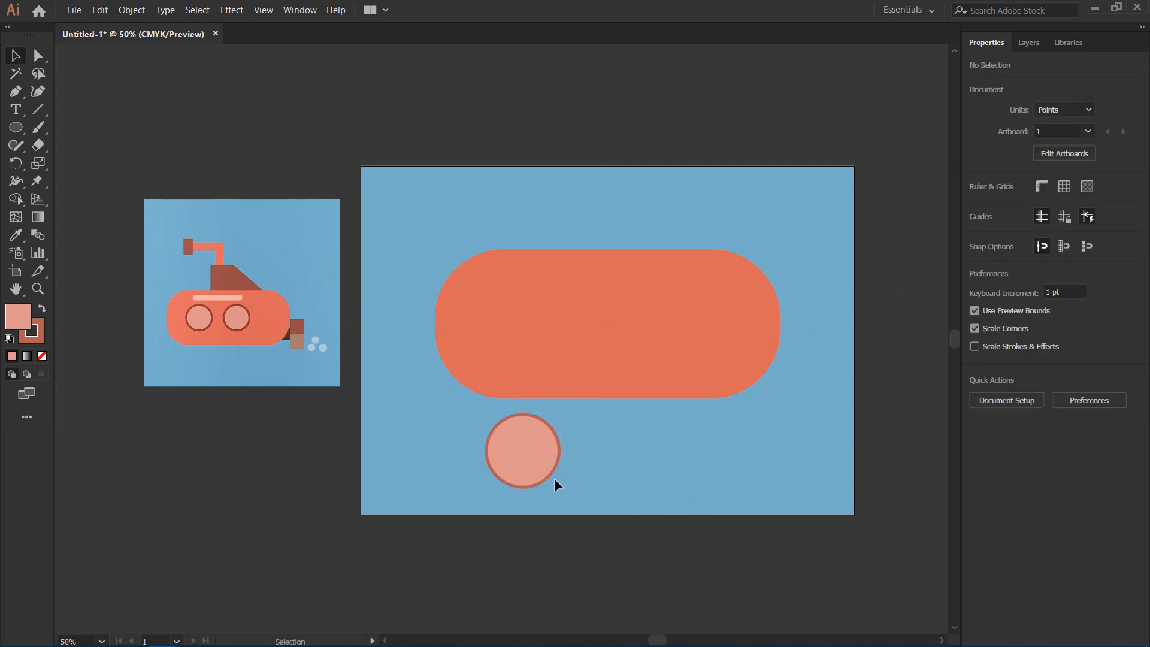
Move the outlined circle back onto the left part of the hull as the first porthole
{"action": "left_click_drag", "start_coordinate": [527, 452], "coordinate": [537, 321]}
{"action": "left_click", "coordinate": [641, 450]}
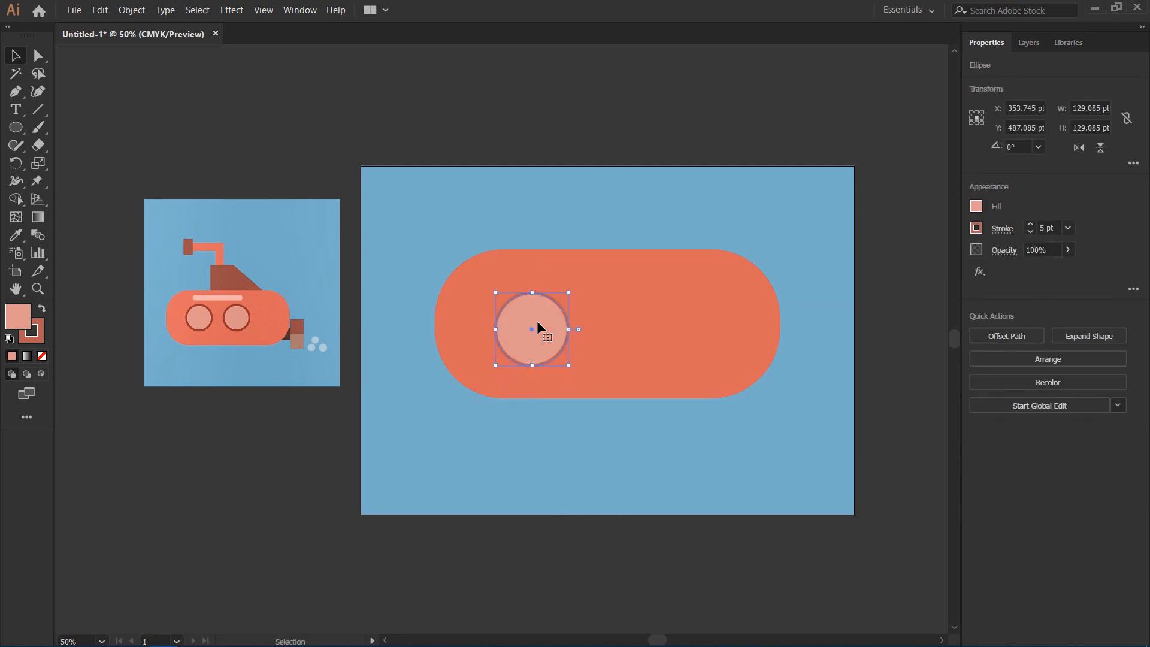
{"action": "left_click", "coordinate": [468, 203]}
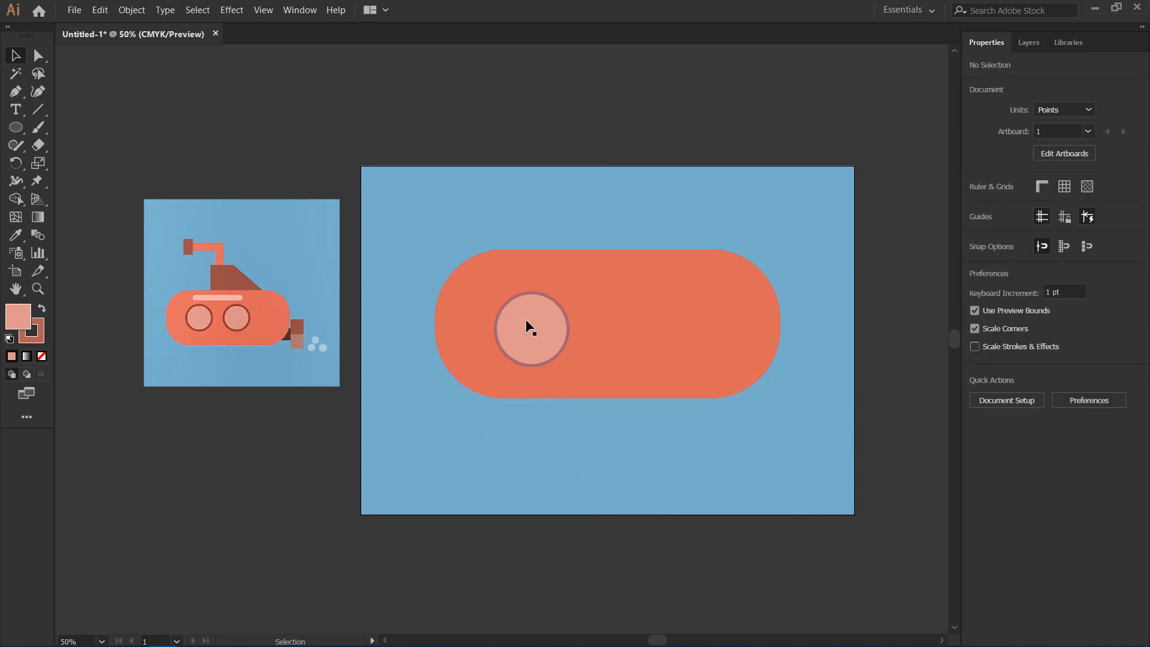
{"action": "left_click_drag", "start_coordinate": [526, 320], "coordinate": [527, 312]}
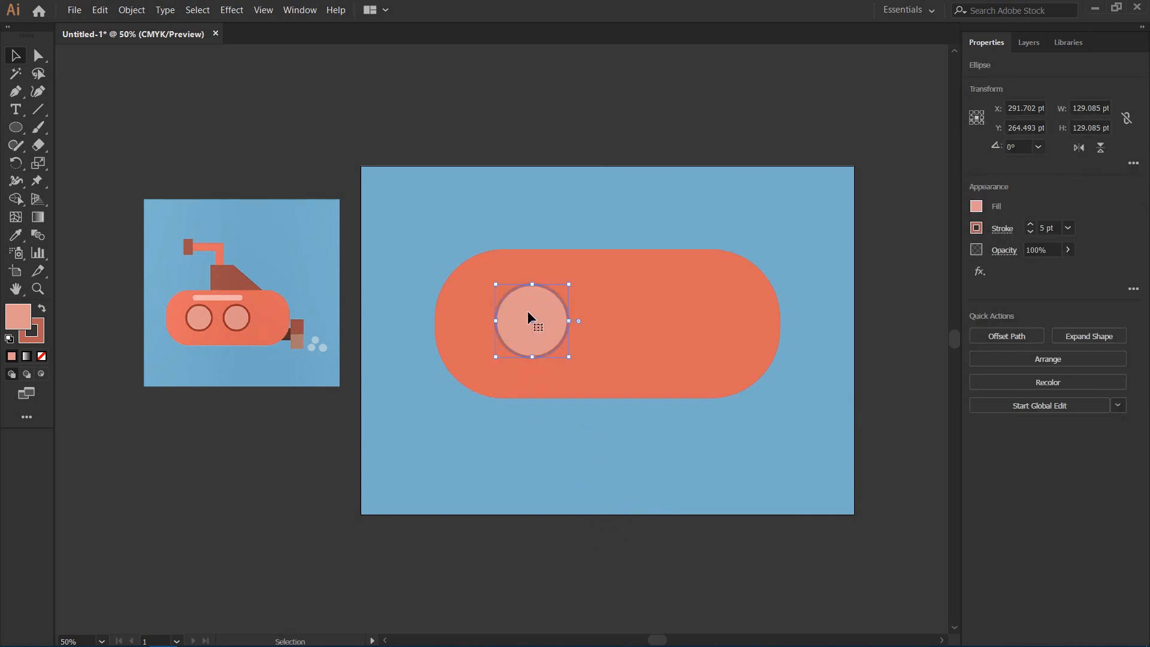
Duplicate the porthole and shift the copy 140 pt horizontally to the right along the hull
{"action": "key", "text": "ctrl"}
{"action": "key", "text": "ctrl"}
{"action": "key", "text": "shift+Right"}
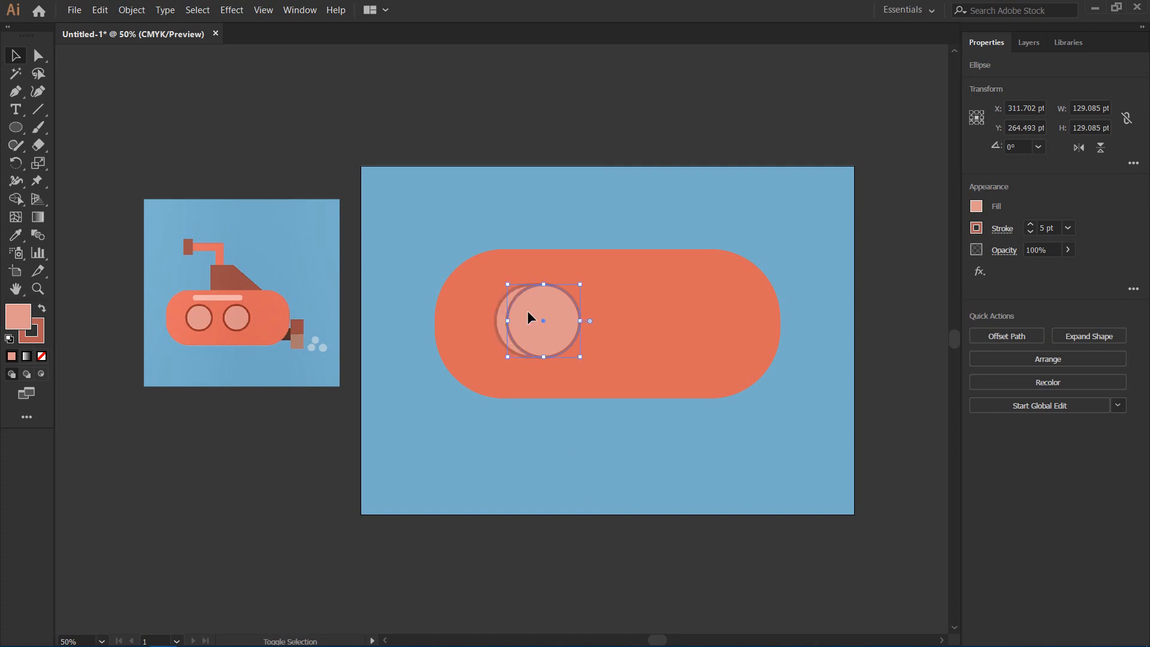
{"action": "key", "text": "shift+Right"}
{"action": "key", "text": "shift+Right"}
{"action": "key", "text": "shift+Right"}
{"action": "key", "text": "shift+Right"}
{"action": "key", "text": "shift+Right"}
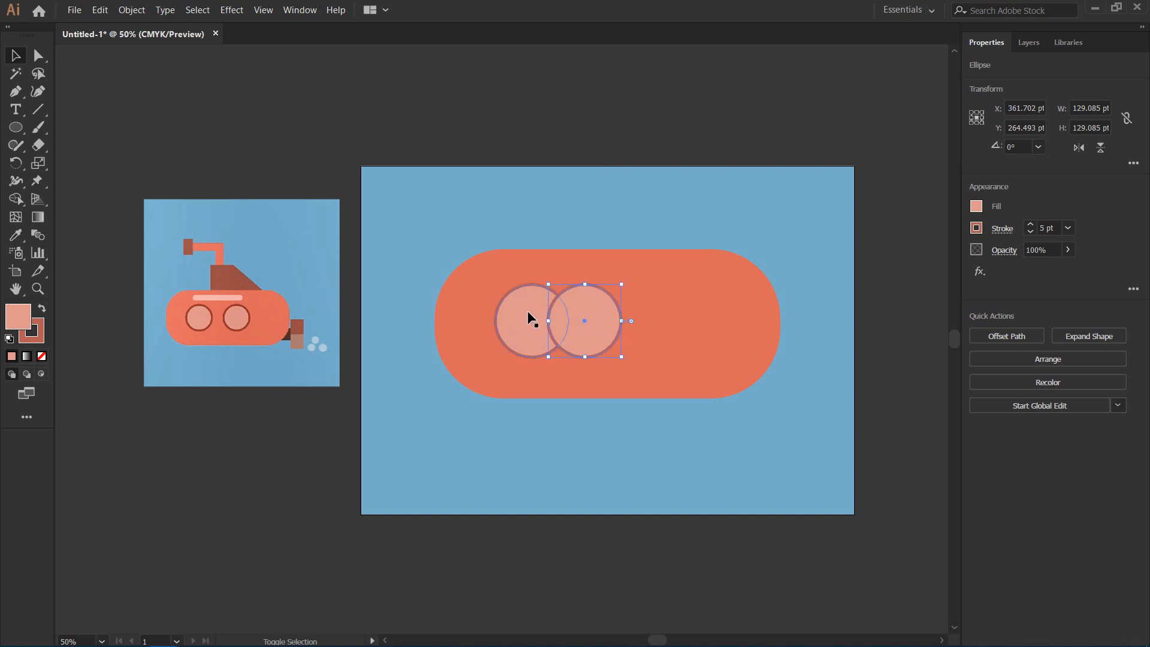
{"action": "key", "text": "shift+Right"}
{"action": "key", "text": "shift+Right"}
{"action": "key", "text": "shift+Right"}
{"action": "key", "text": "shift+Right"}
{"action": "key", "text": "shift+Right"}
{"action": "key", "text": "shift+Right"}
{"action": "key", "text": "shift+Right"}
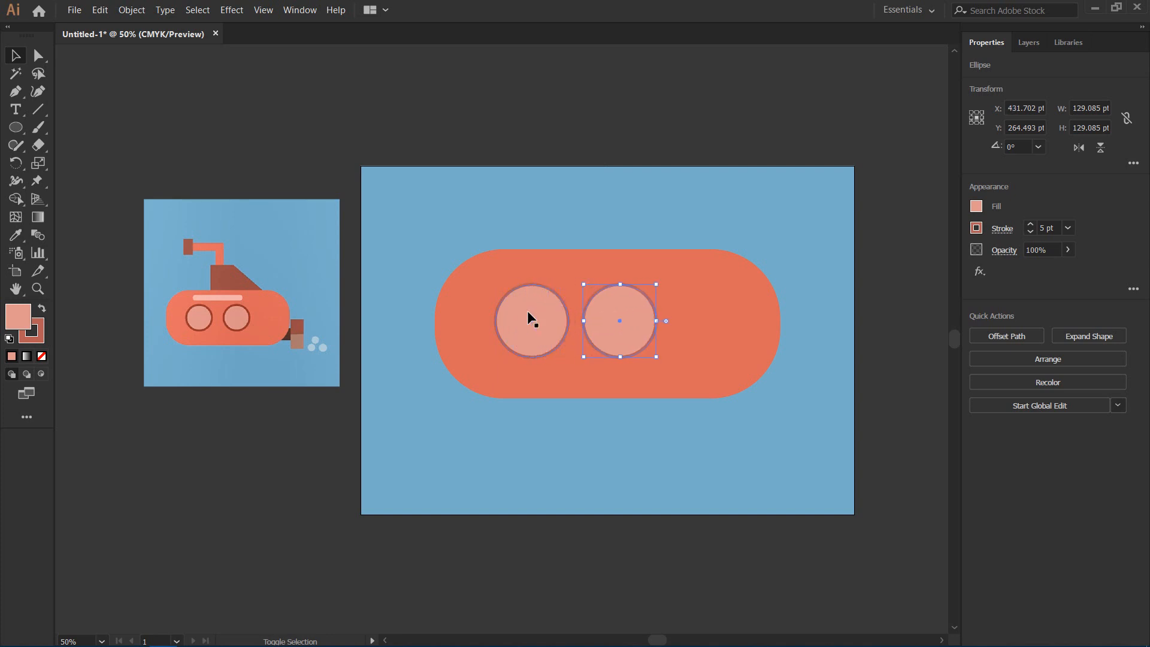
{"action": "key", "text": "shift+Right"}
{"action": "left_click", "coordinate": [786, 473]}
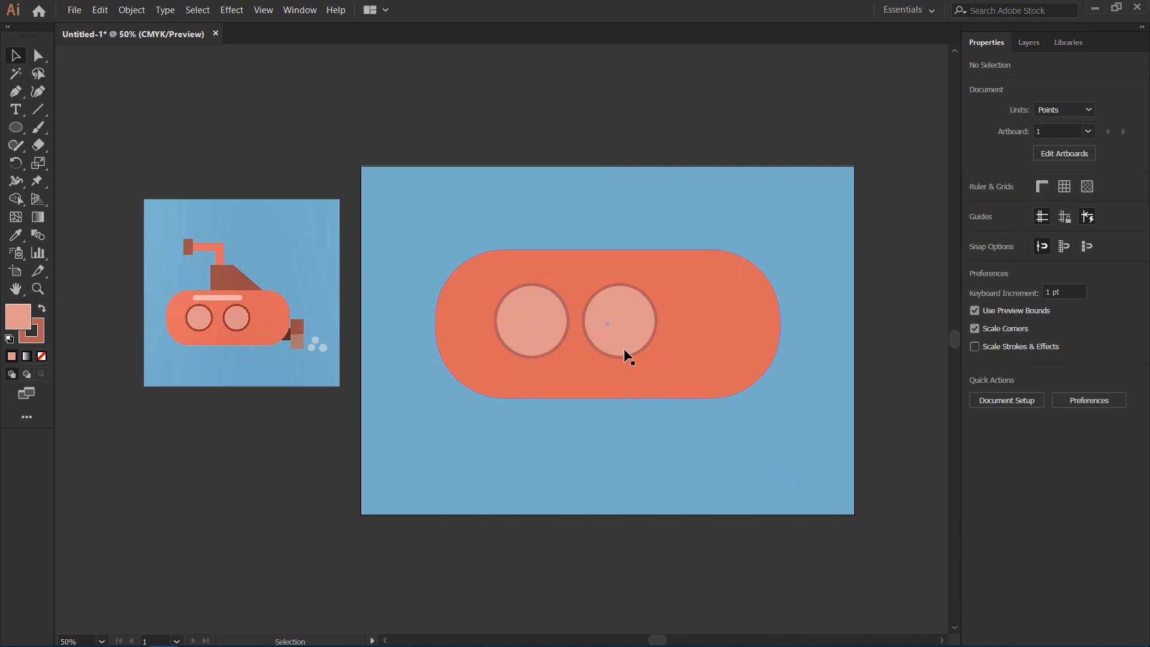
Move the hull and both portholes together about 60 pt left and 10 pt up on the artboard
{"action": "left_click_drag", "start_coordinate": [443, 225], "coordinate": [781, 468]}
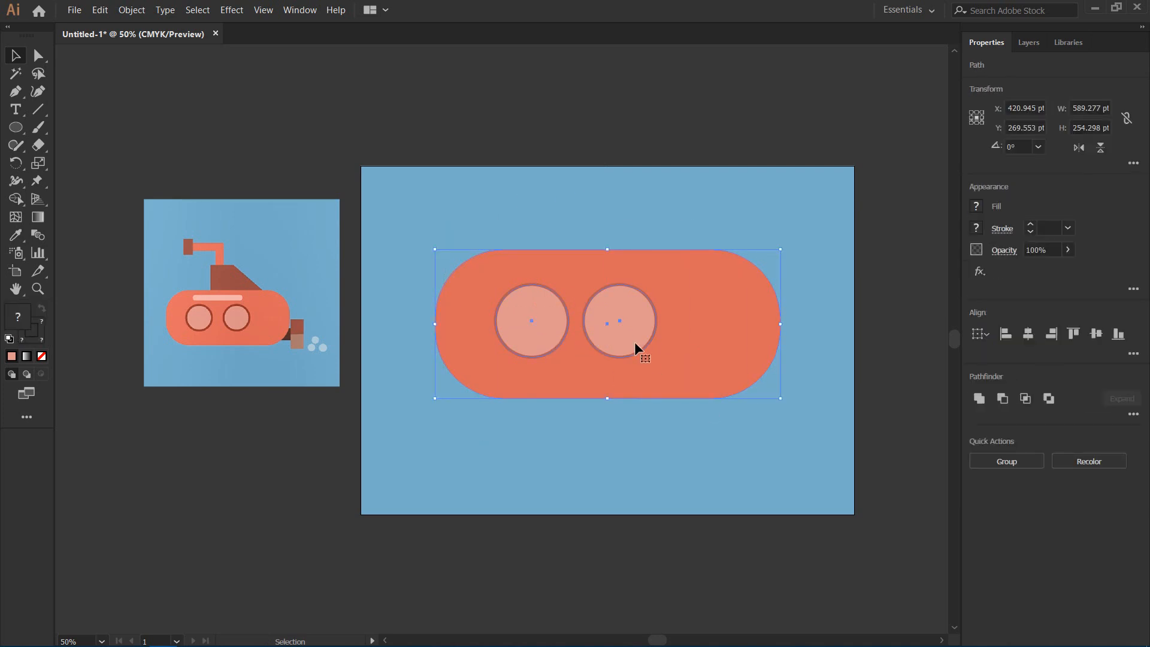
{"action": "left_click_drag", "start_coordinate": [639, 337], "coordinate": [603, 330]}
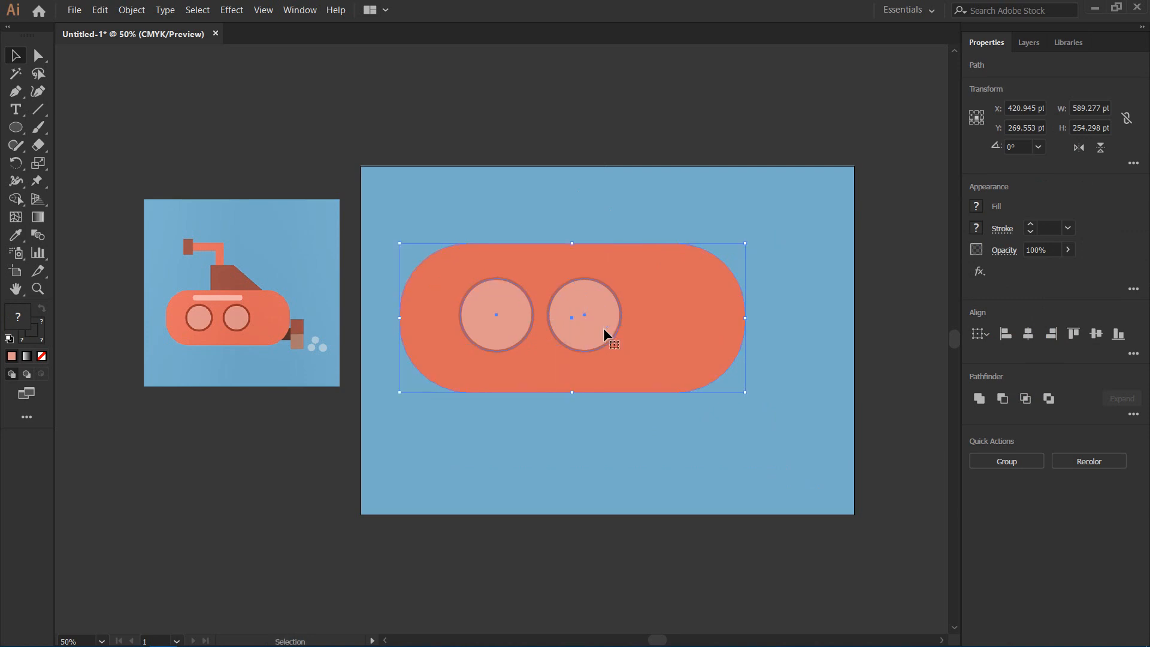
{"action": "left_click", "coordinate": [615, 461]}
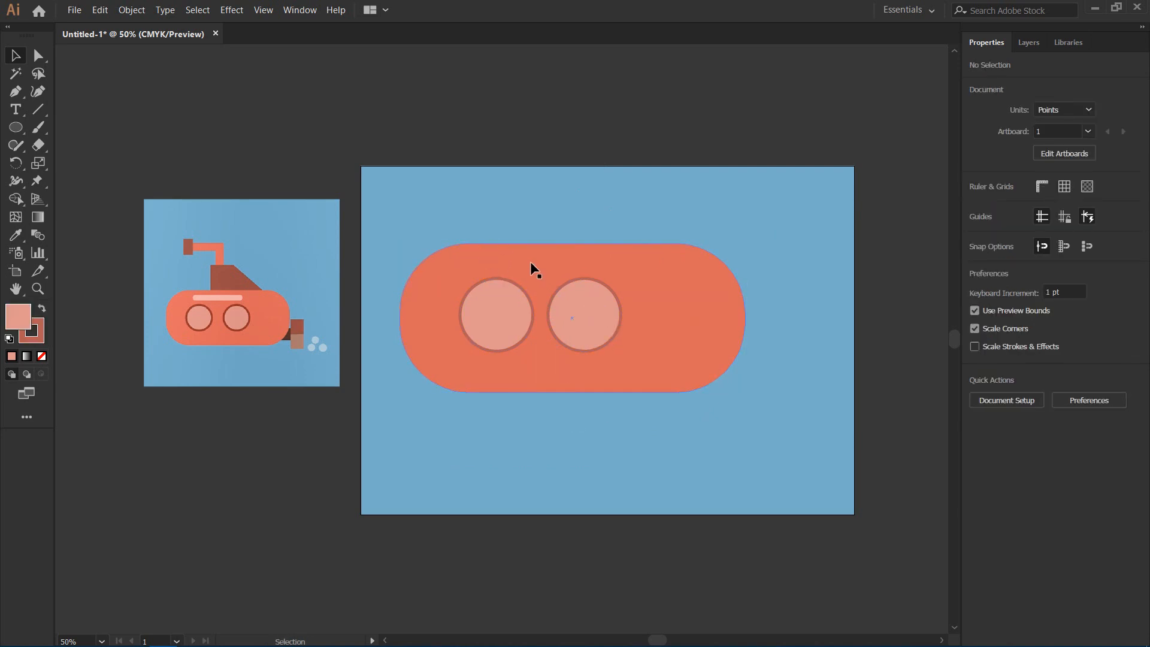
Draw a thin highlight rectangle about 252 by 22 pt on the hull above the two portholes
{"action": "left_click", "coordinate": [16, 131]}
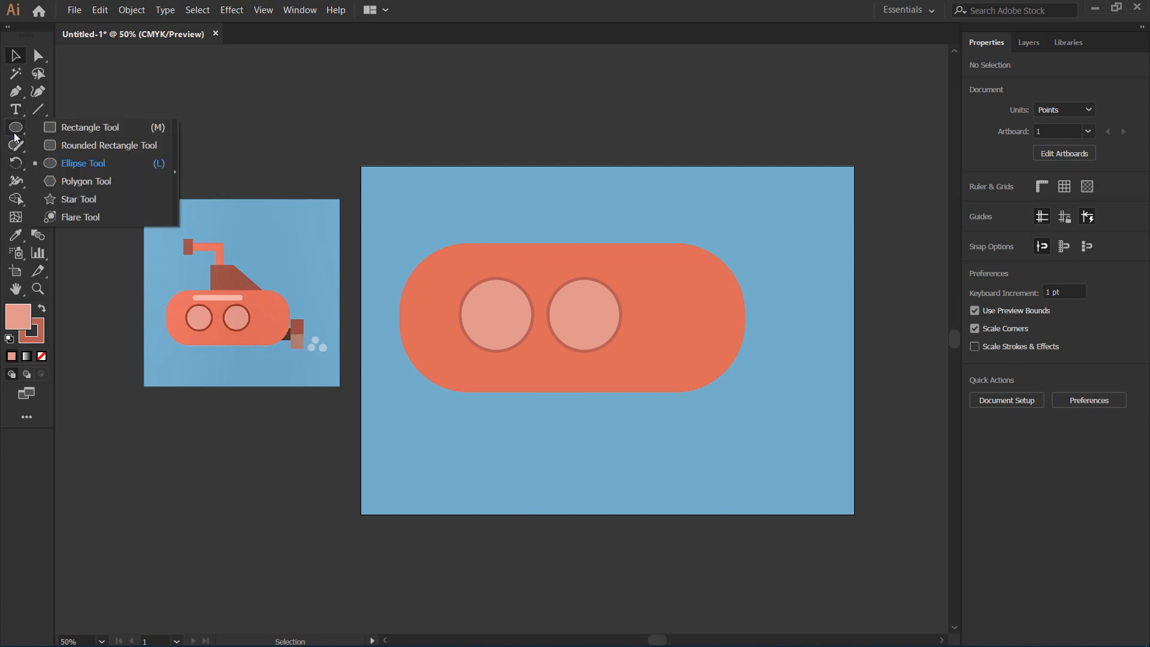
{"action": "left_click", "coordinate": [68, 130]}
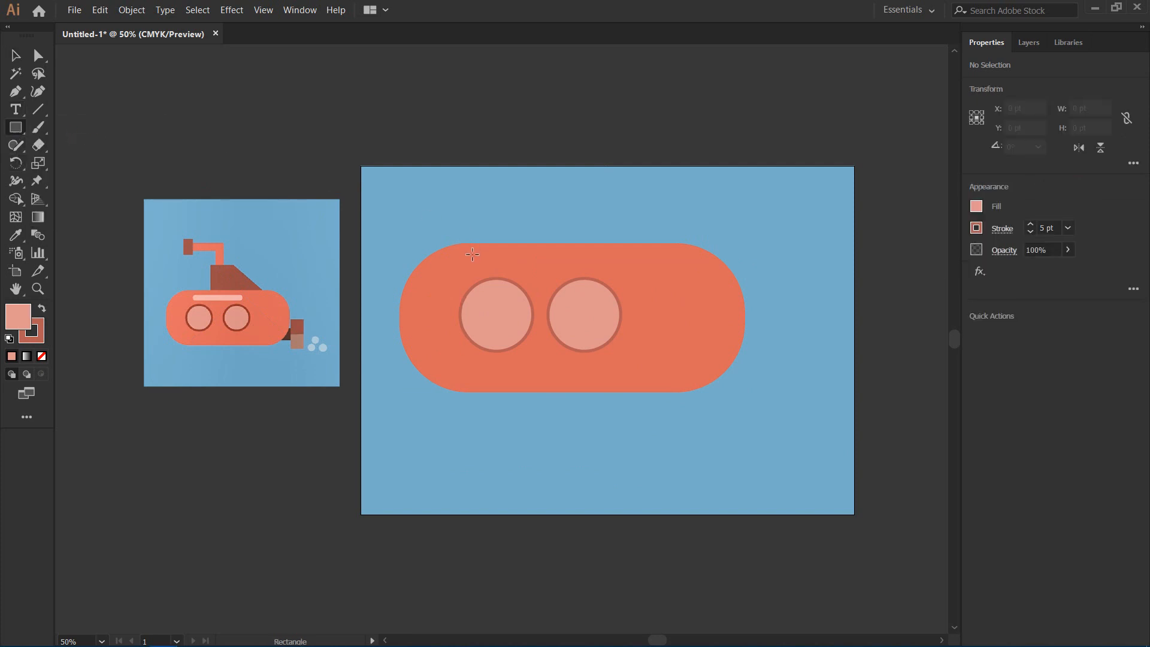
{"action": "left_click_drag", "start_coordinate": [473, 255], "coordinate": [619, 266]}
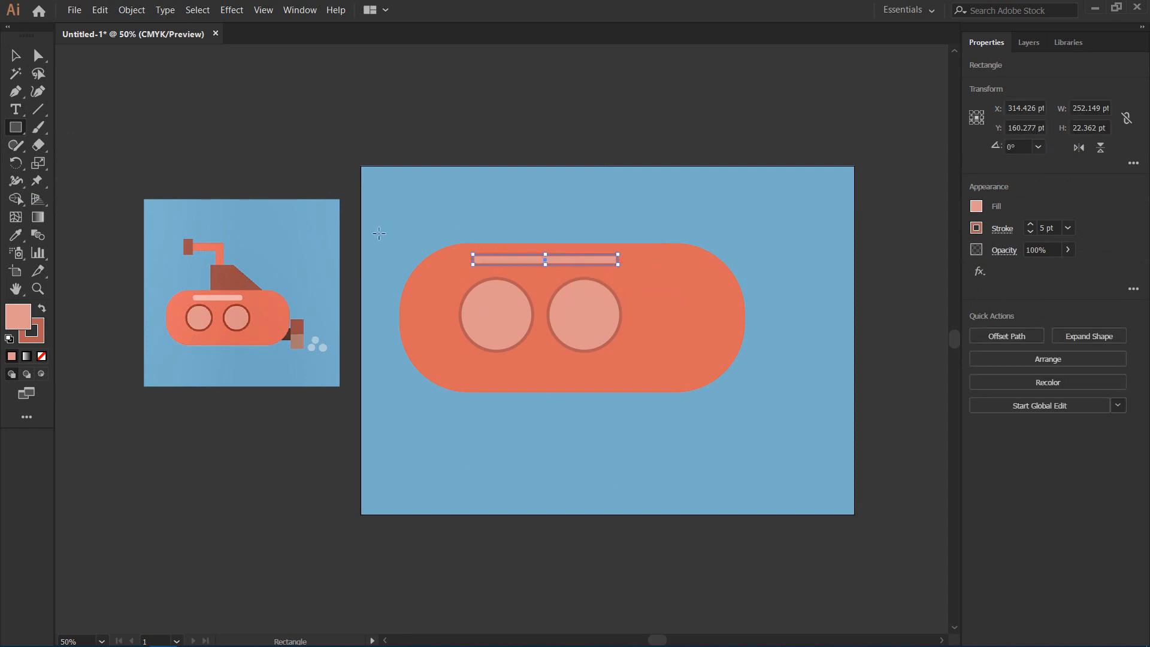
Reduce the highlight rectangle's stroke weight to 0.25 pt
{"action": "left_click", "coordinate": [1030, 232]}
{"action": "left_click", "coordinate": [1030, 232]}
{"action": "left_click", "coordinate": [1030, 232]}
{"action": "left_click", "coordinate": [1030, 232]}
{"action": "left_click", "coordinate": [1029, 231]}
{"action": "left_click", "coordinate": [1030, 232]}
{"action": "left_click", "coordinate": [1029, 231]}
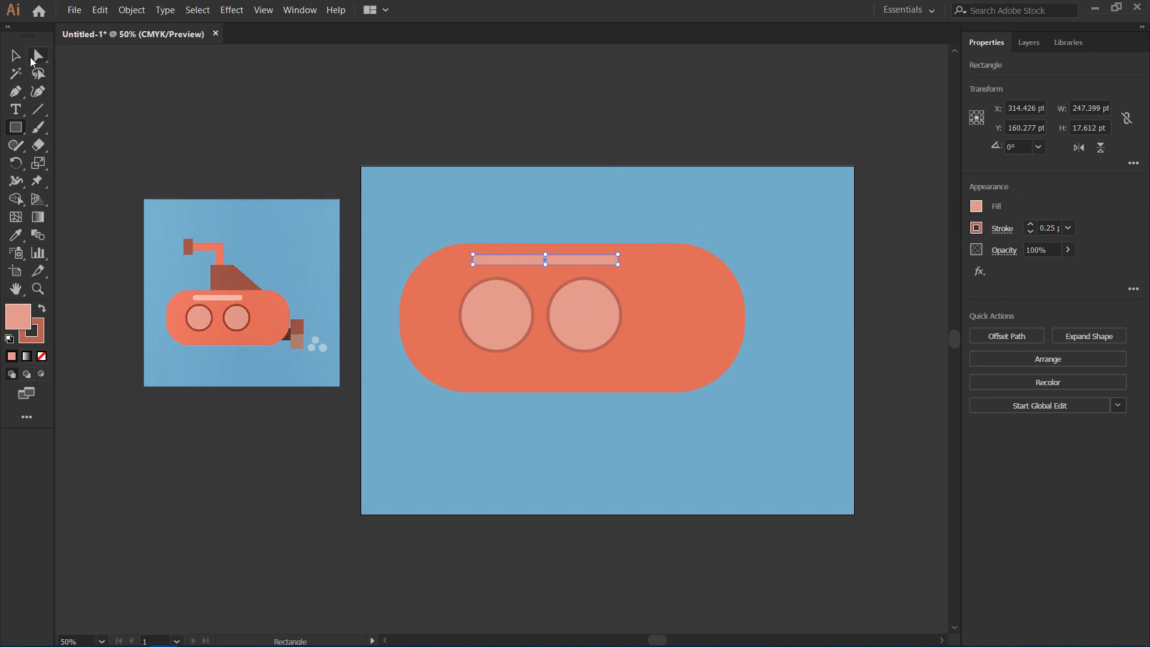
Fully round the corners of the highlight bar above the portholes
{"action": "left_click", "coordinate": [33, 59]}
{"action": "left_click_drag", "start_coordinate": [610, 260], "coordinate": [556, 250]}
{"action": "left_click", "coordinate": [16, 55]}
{"action": "left_click", "coordinate": [385, 149]}
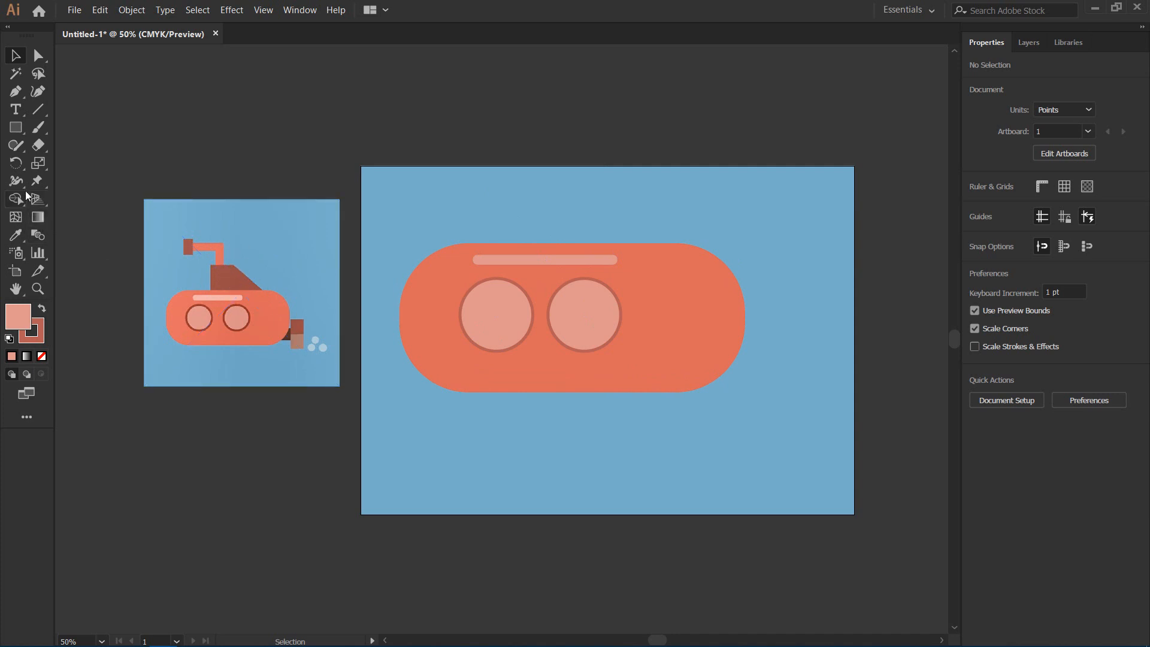
Draw a tower rectangle about 192 by 125 pt standing on the hull's upper edge
{"action": "left_click", "coordinate": [16, 127]}
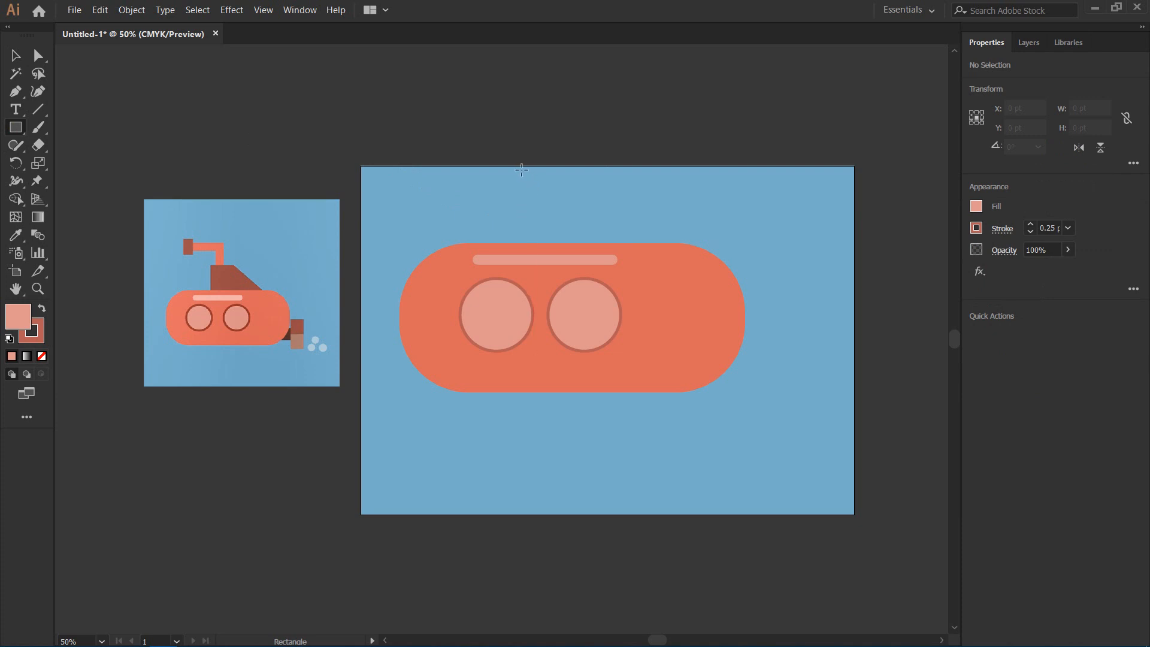
{"action": "left_click_drag", "start_coordinate": [522, 171], "coordinate": [634, 242]}
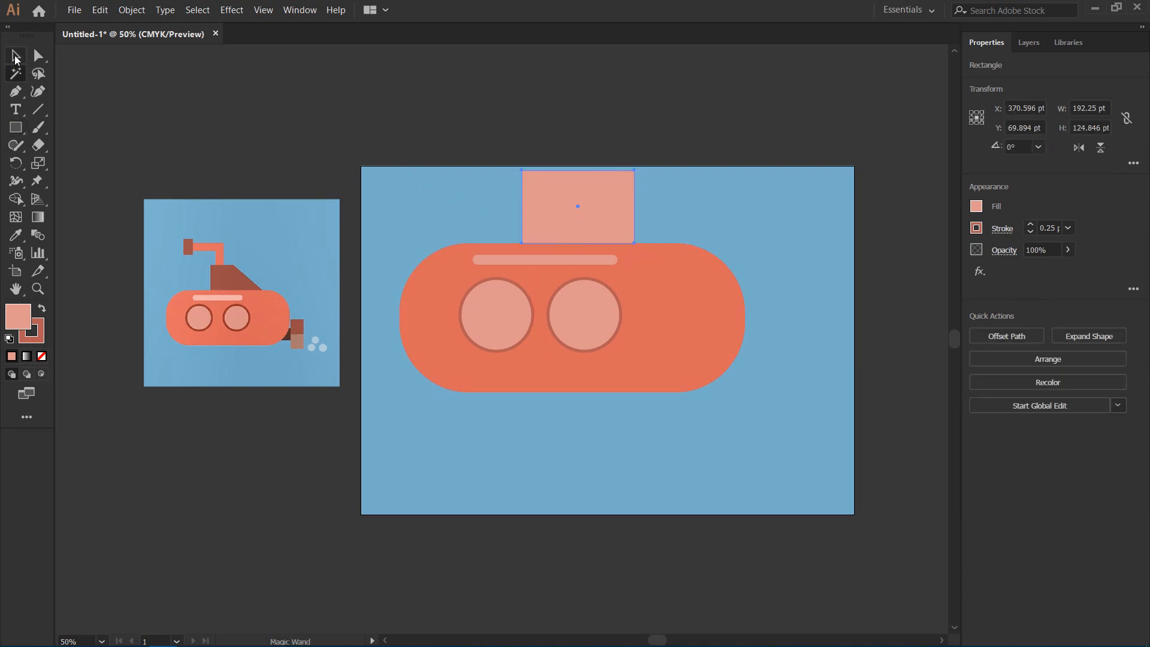
Select all submarine shapes without the reference image and move them about 110 pt down and 30 pt right
{"action": "left_click", "coordinate": [16, 55]}
{"action": "left_click_drag", "start_coordinate": [334, 84], "coordinate": [638, 425]}
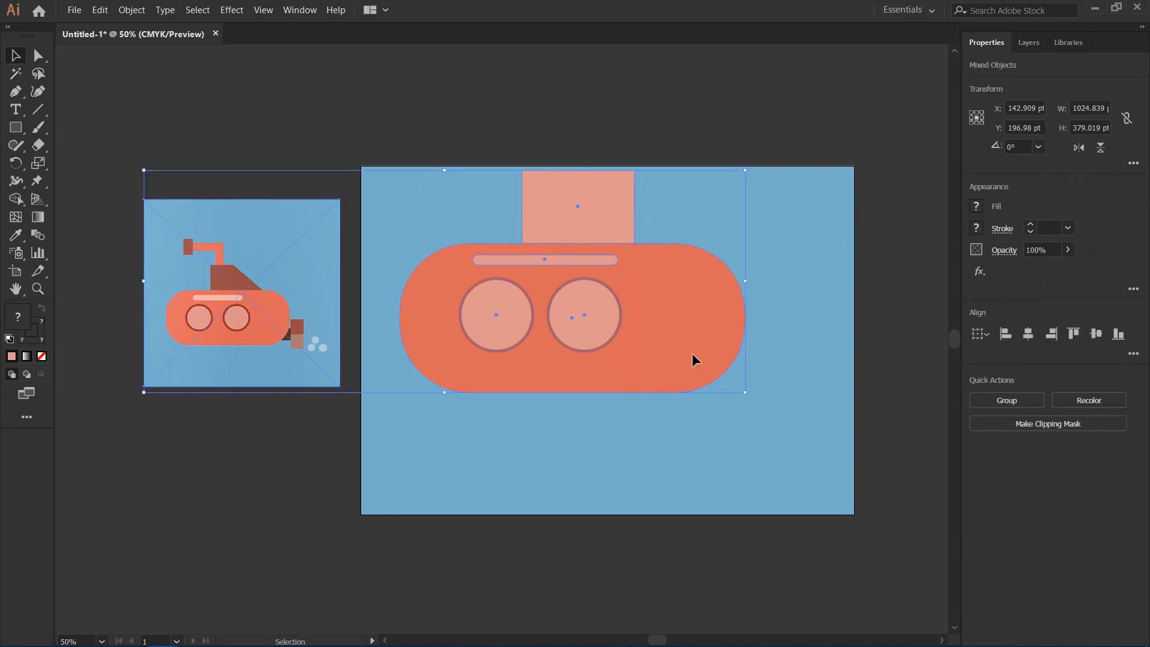
{"action": "left_click", "coordinate": [853, 261]}
{"action": "left_click_drag", "start_coordinate": [506, 79], "coordinate": [682, 417]}
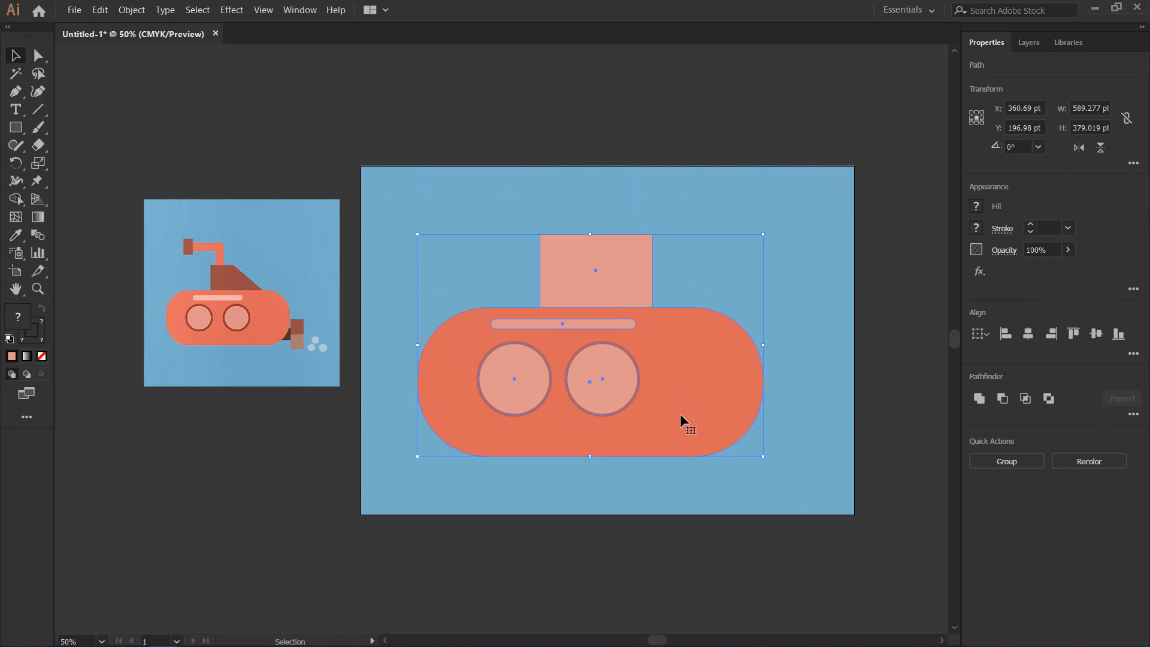
Move the tower rectangle about 18 pt left along the hull's upper edge and remove its stroke
{"action": "left_click", "coordinate": [803, 290]}
{"action": "left_click_drag", "start_coordinate": [596, 279], "coordinate": [584, 279]}
{"action": "left_click", "coordinate": [797, 238]}
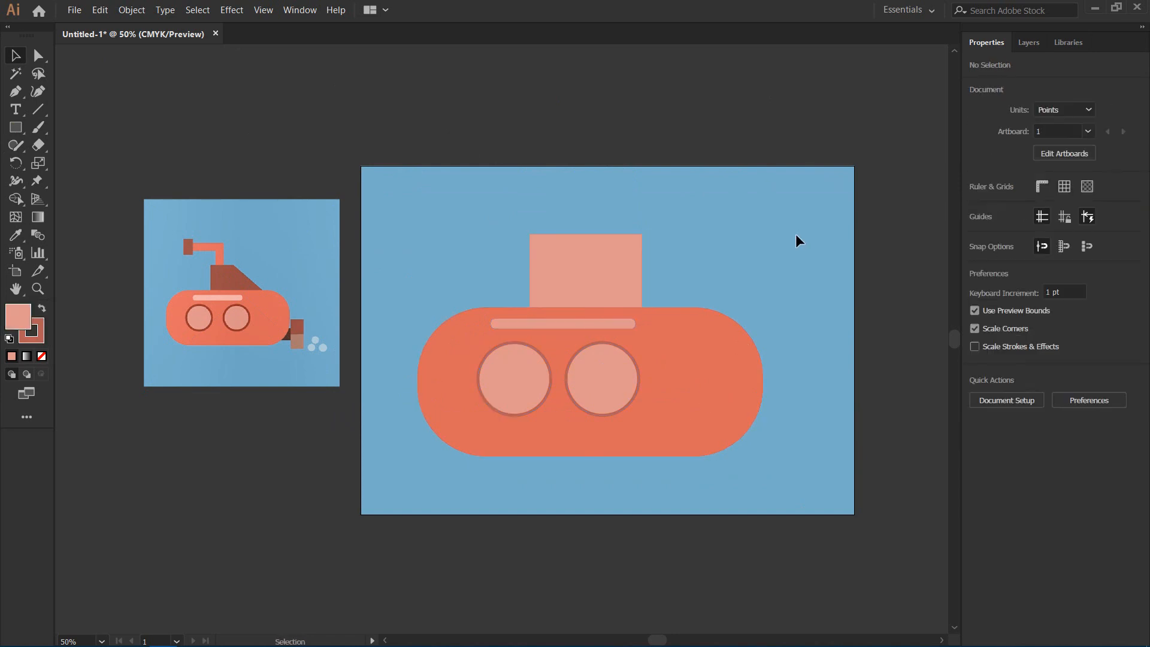
{"action": "left_click", "coordinate": [605, 277]}
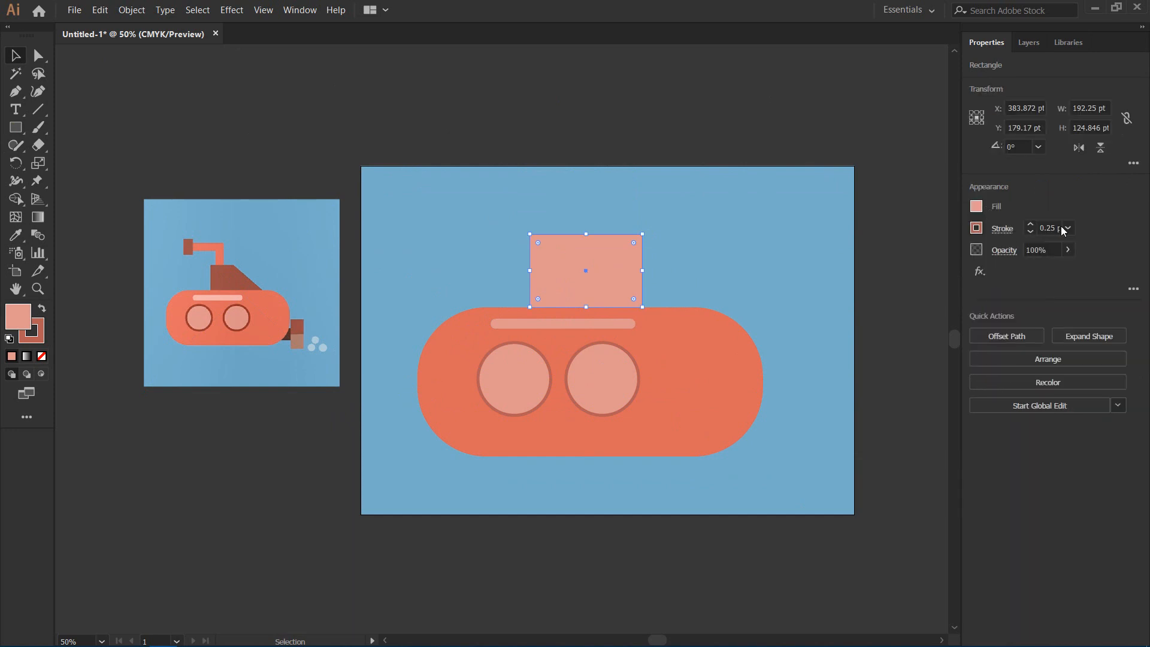
{"action": "left_click", "coordinate": [1030, 232]}
{"action": "left_click", "coordinate": [726, 216]}
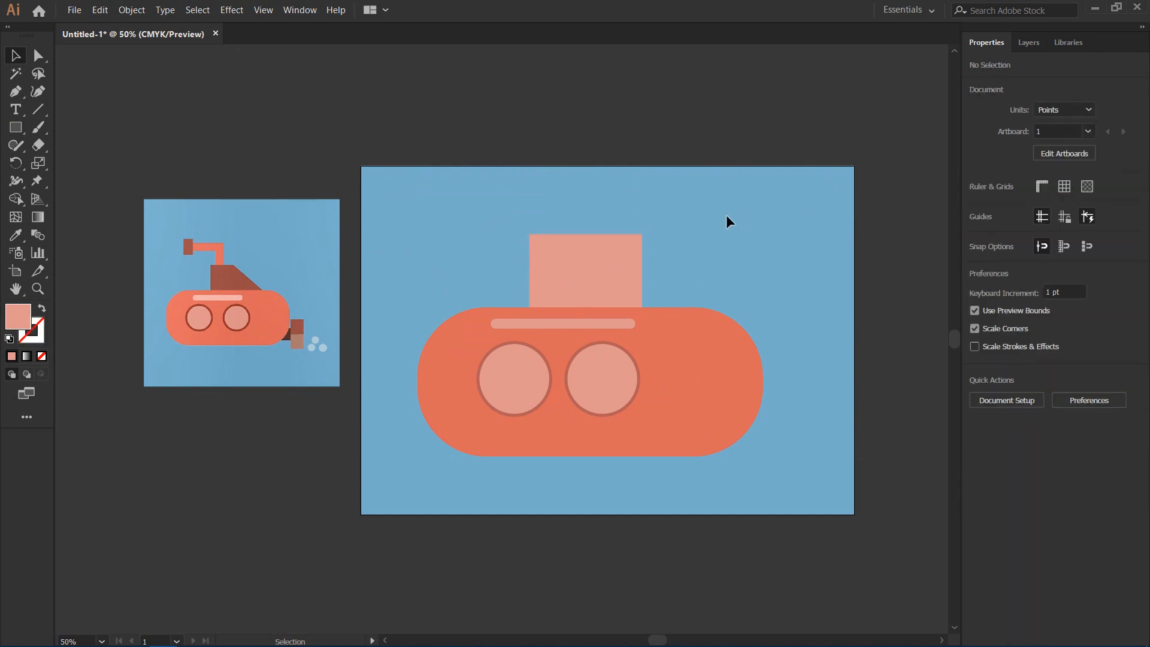
Fill the tower rectangle with the dark reddish brown sampled from the reference submarine's tower
{"action": "left_click", "coordinate": [589, 260]}
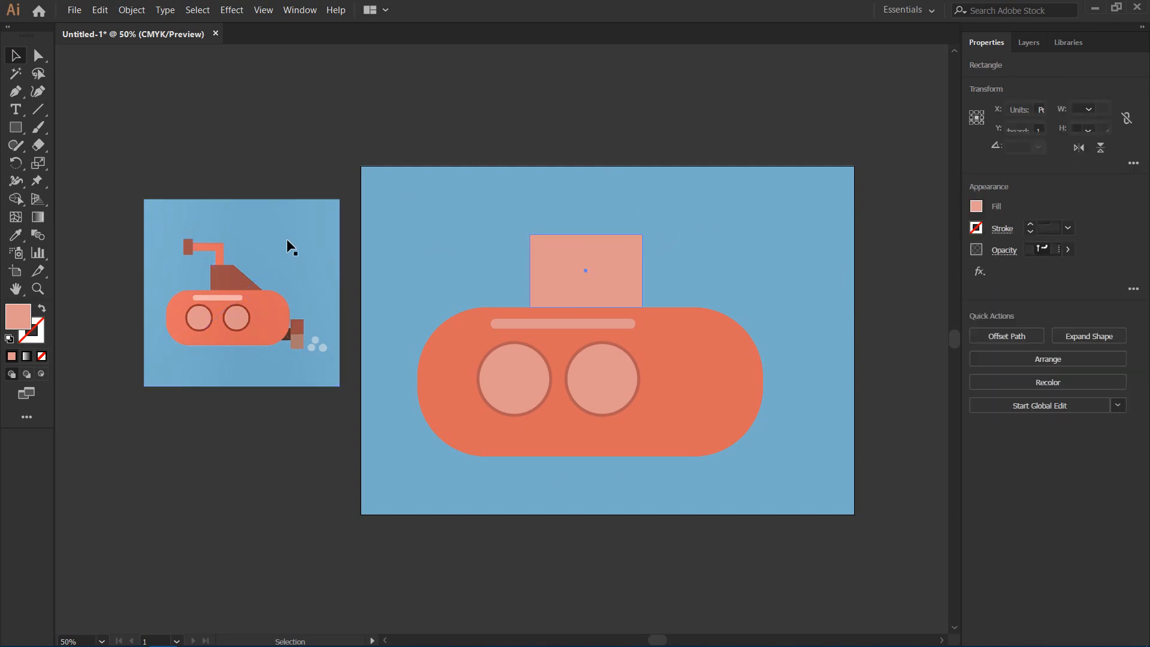
{"action": "left_click", "coordinate": [16, 235]}
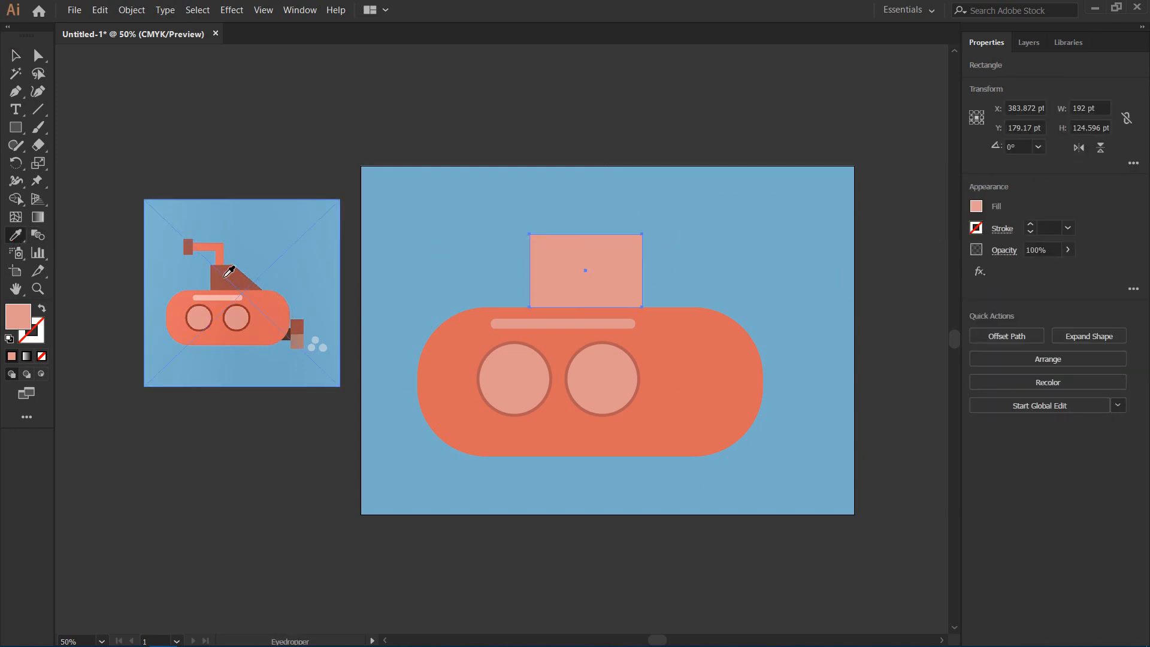
{"action": "left_click", "coordinate": [227, 274]}
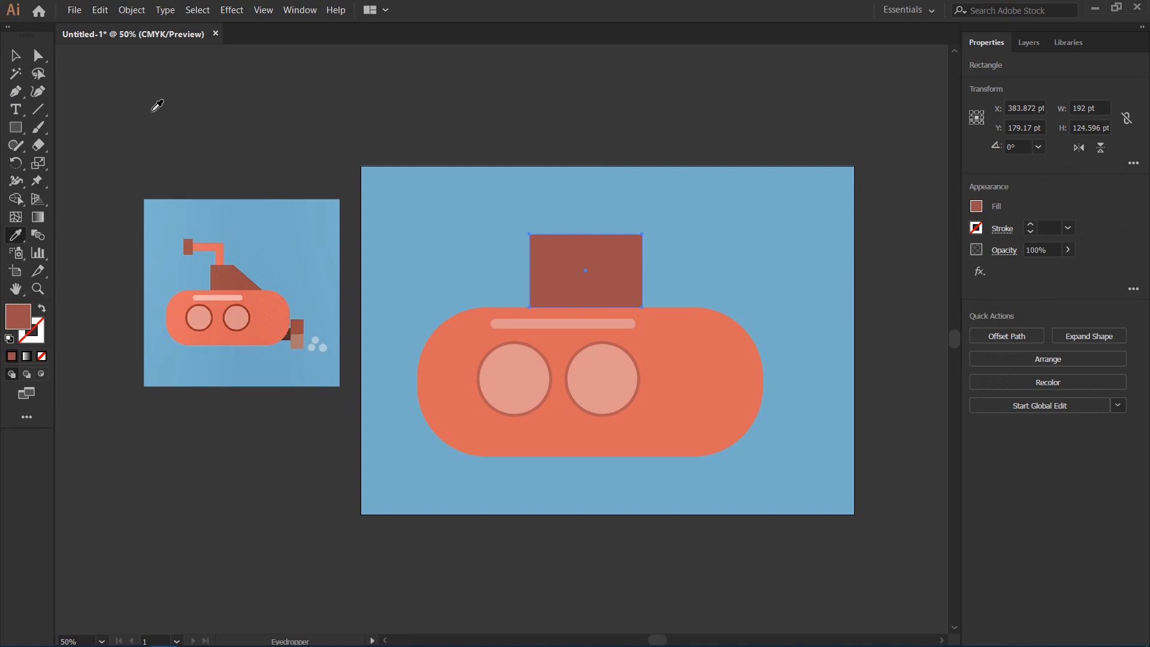
{"action": "left_click", "coordinate": [16, 55]}
{"action": "left_click", "coordinate": [168, 81]}
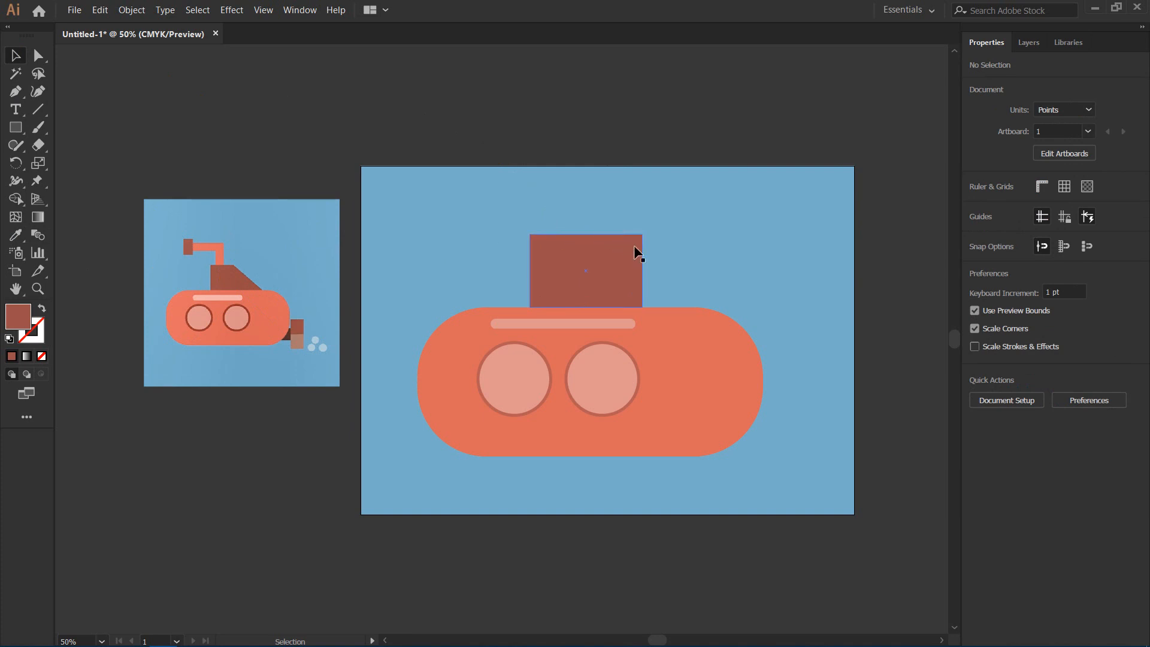
Duplicate the tower rectangle, rotate the copy to 315°, and place it diagonally over the tower's upper-right corner
{"action": "left_click", "coordinate": [576, 257]}
{"action": "key", "text": "a"}
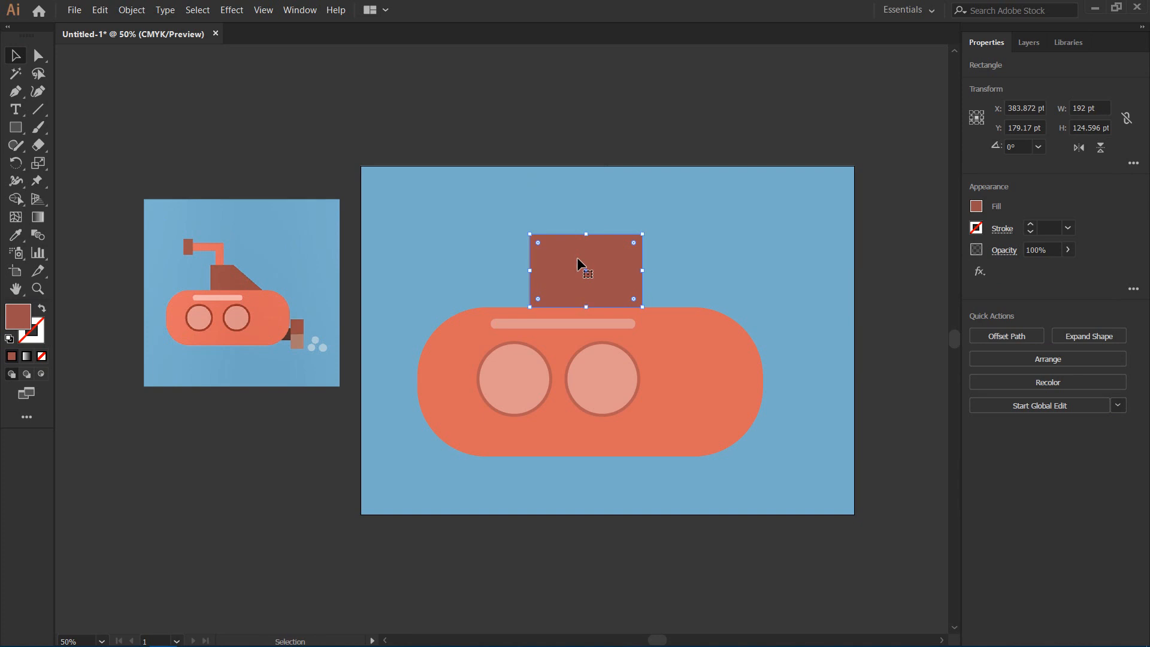
{"action": "left_click_drag", "start_coordinate": [576, 256], "coordinate": [620, 190]}
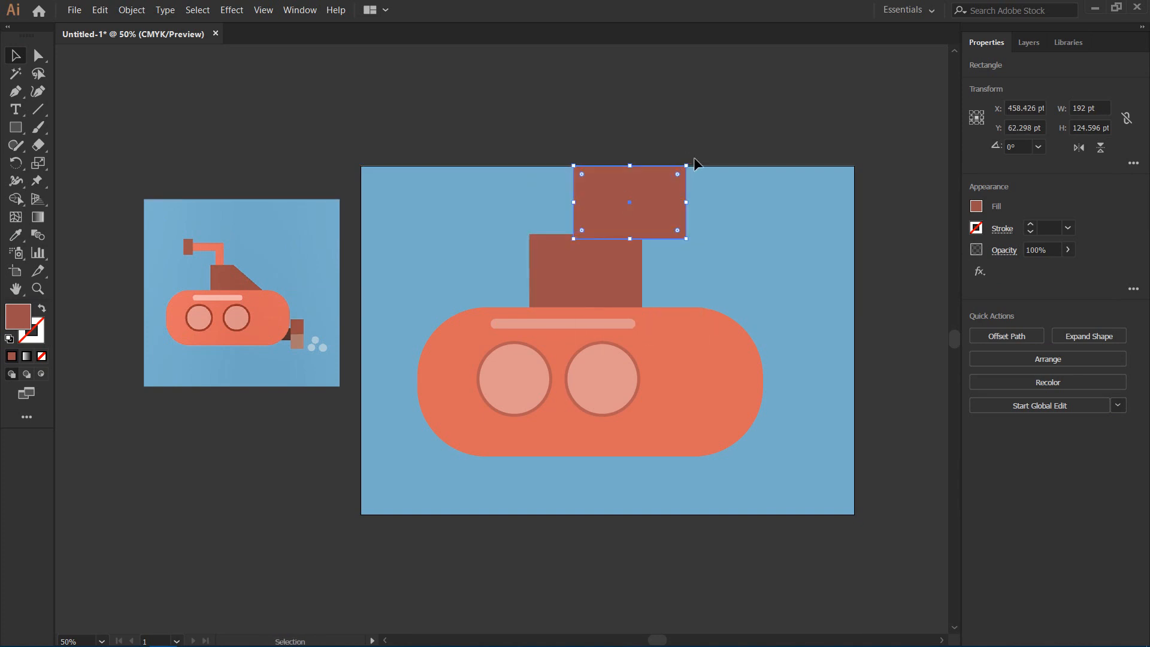
{"action": "left_click_drag", "start_coordinate": [692, 159], "coordinate": [700, 198]}
{"action": "left_click_drag", "start_coordinate": [634, 218], "coordinate": [619, 263]}
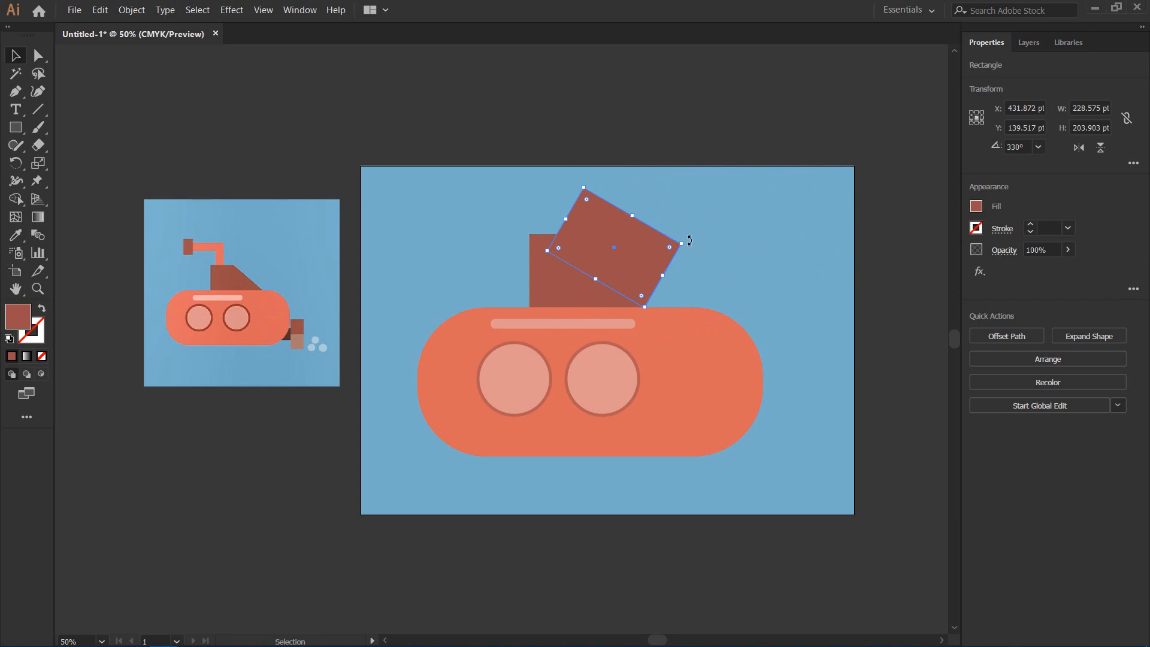
{"action": "left_click_drag", "start_coordinate": [690, 242], "coordinate": [642, 265]}
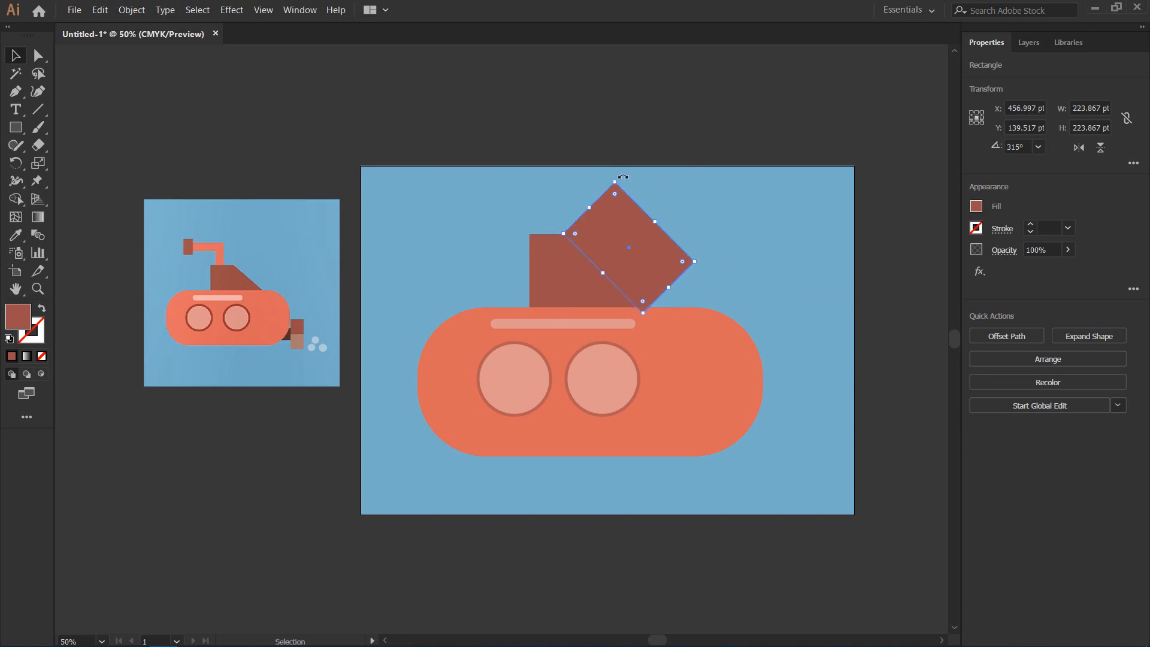
Subtract the rotated copy from the tower rectangle with Minus Front to cut a sloped right side
{"action": "left_click_drag", "start_coordinate": [478, 160], "coordinate": [637, 259]}
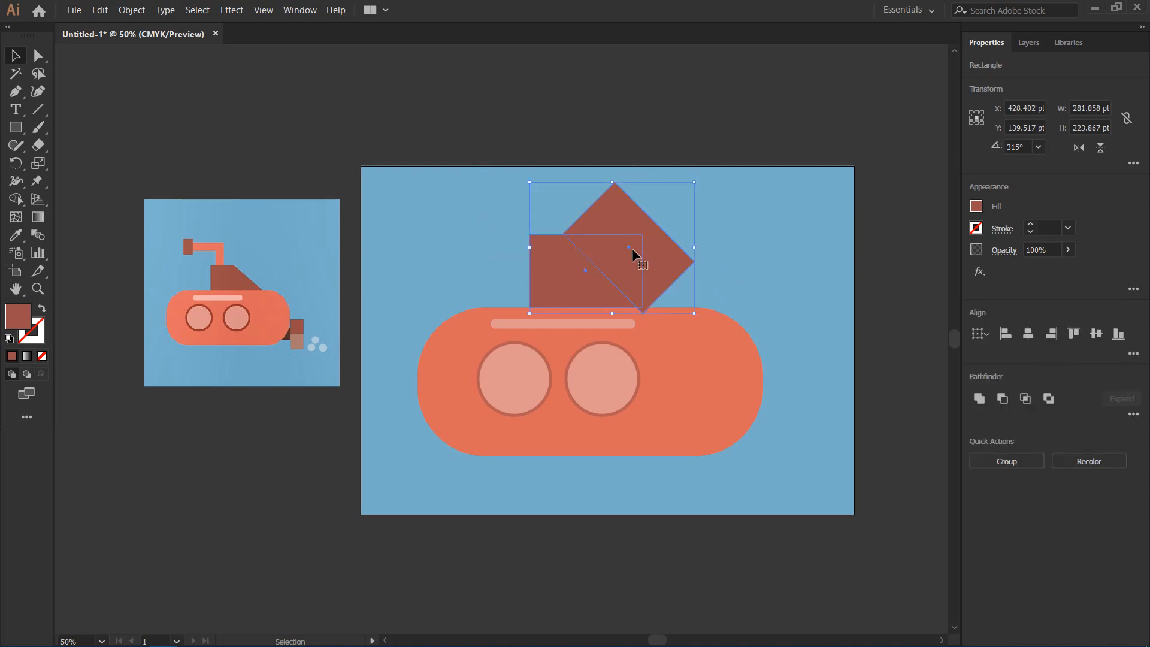
{"action": "left_click", "coordinate": [1003, 398]}
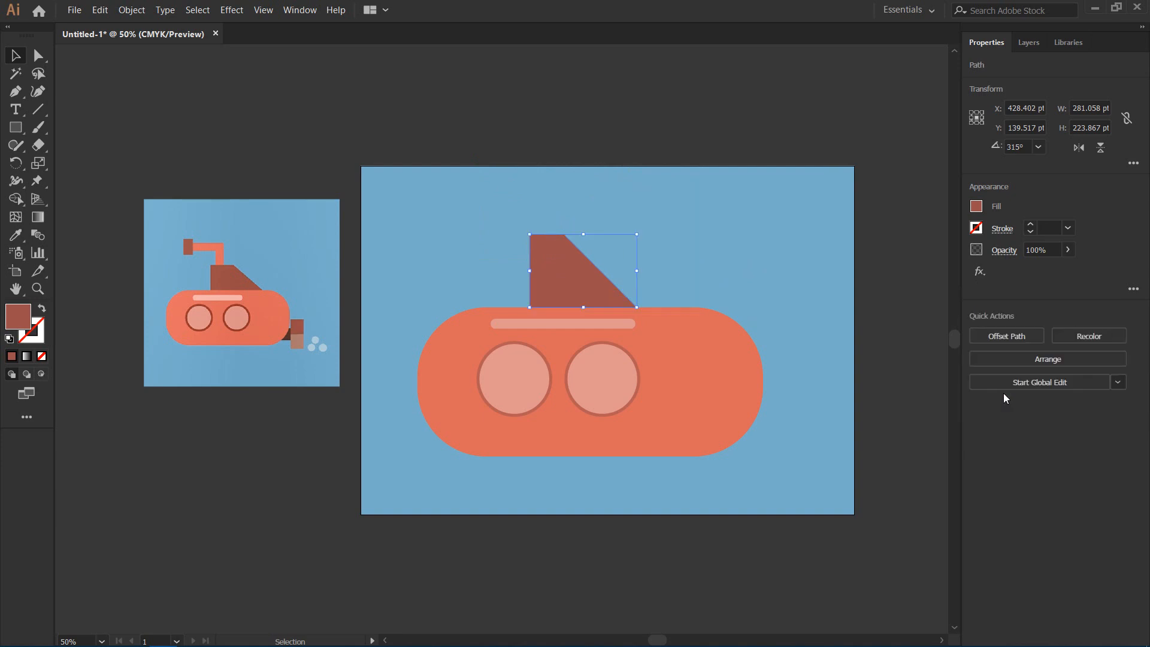
{"action": "left_click", "coordinate": [825, 246]}
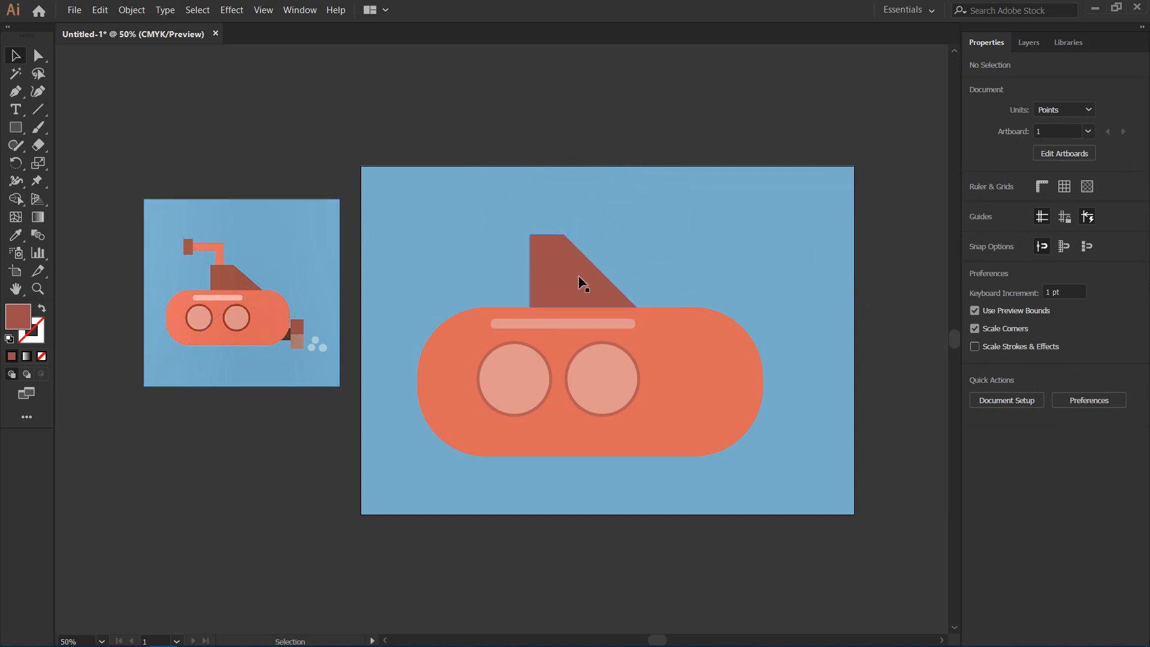
Move the sloped tower about 70 pt right and stretch its left edge outward to a width of about 204 pt
{"action": "left_click_drag", "start_coordinate": [578, 276], "coordinate": [619, 281]}
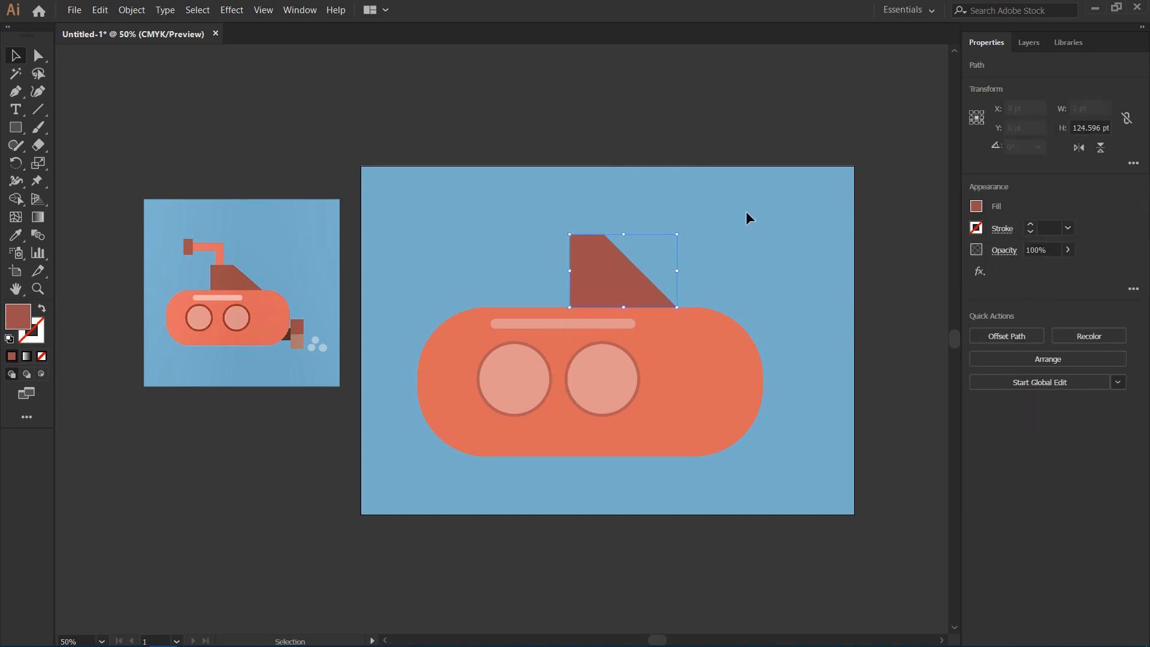
{"action": "left_click", "coordinate": [748, 212]}
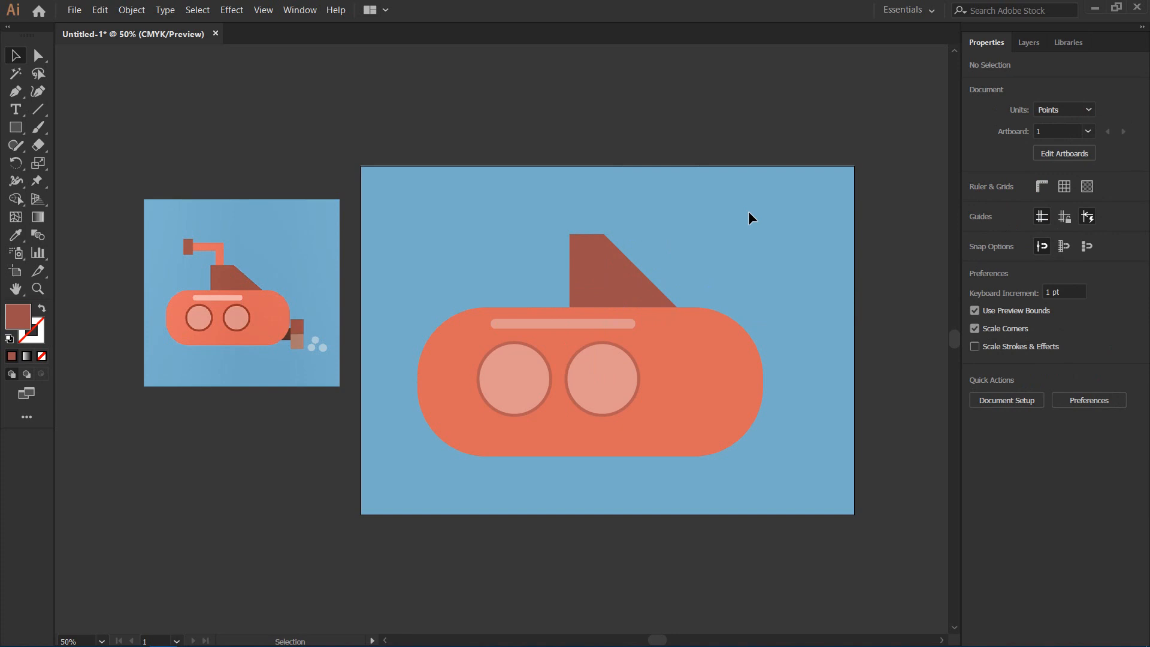
{"action": "left_click", "coordinate": [605, 274]}
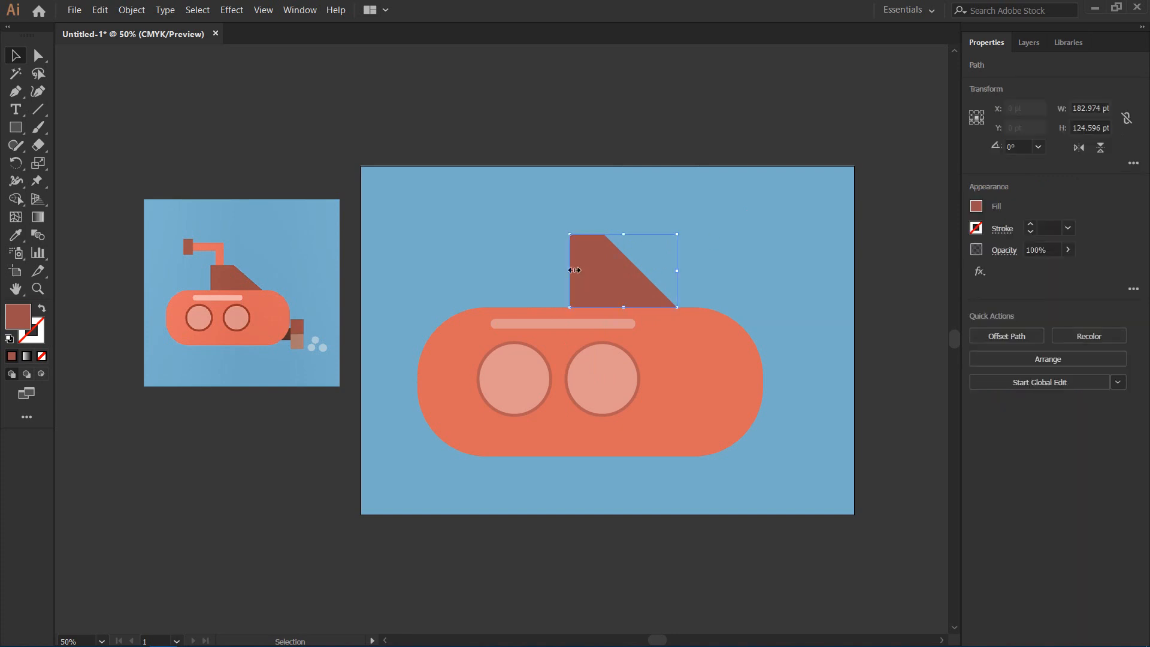
{"action": "left_click_drag", "start_coordinate": [569, 270], "coordinate": [558, 270]}
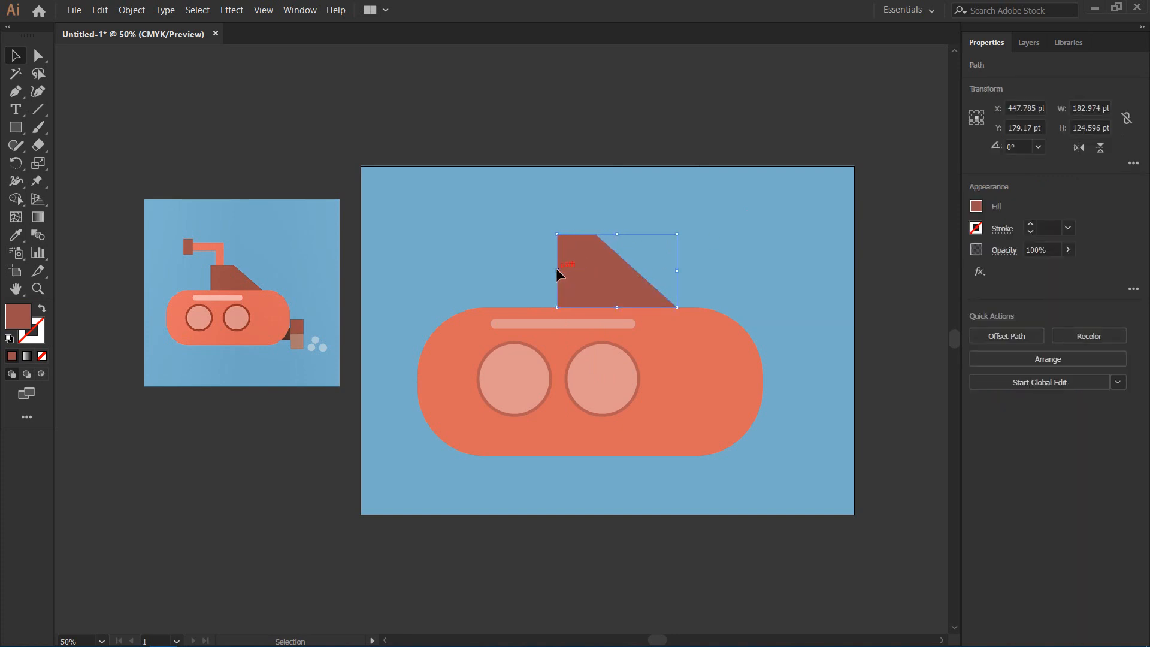
{"action": "left_click", "coordinate": [709, 207]}
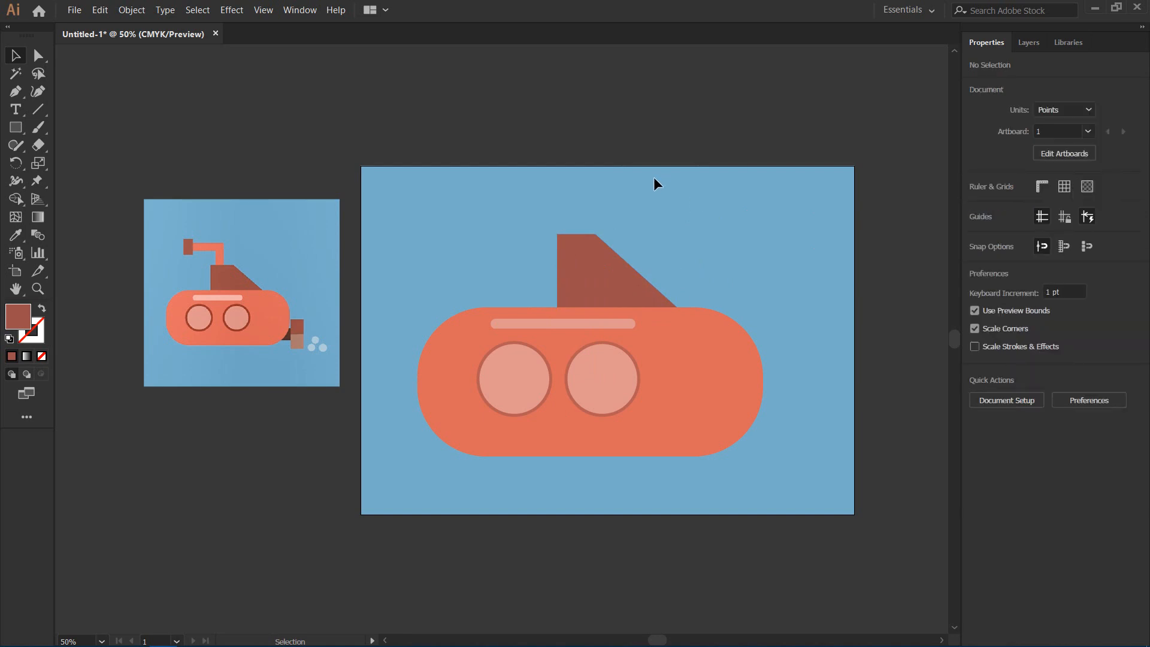
Draw a vertical periscope tube about 27 by 122 pt overlapping the tower's top and fill it with the reference periscope's orange
{"action": "left_click", "coordinate": [15, 127]}
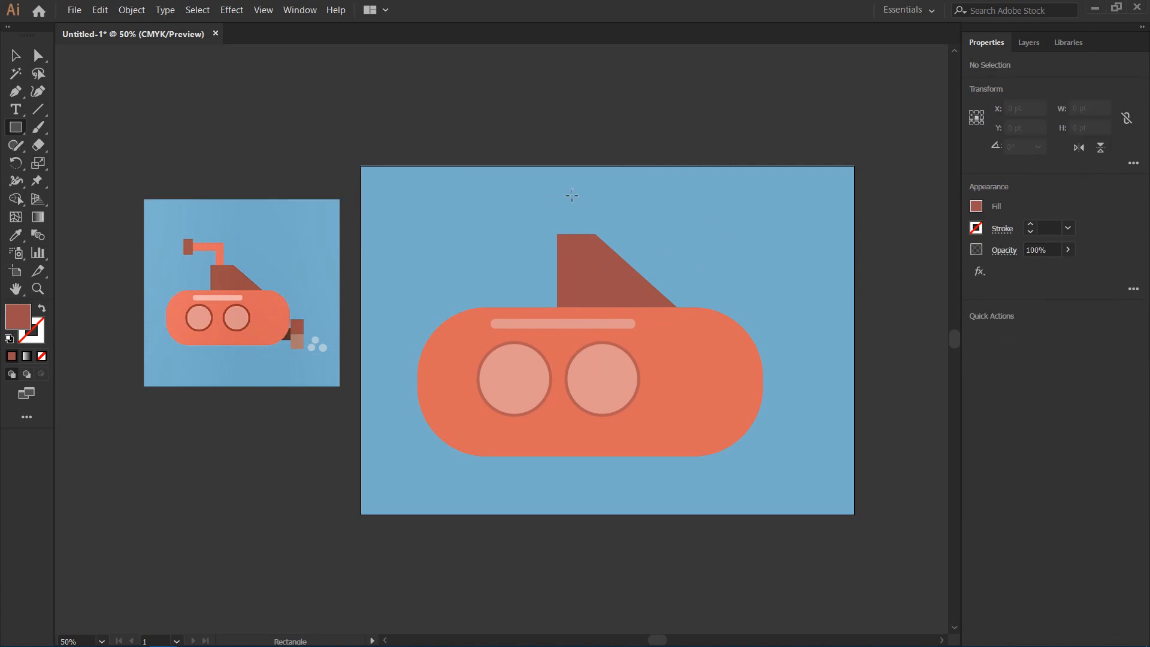
{"action": "left_click_drag", "start_coordinate": [566, 187], "coordinate": [582, 258]}
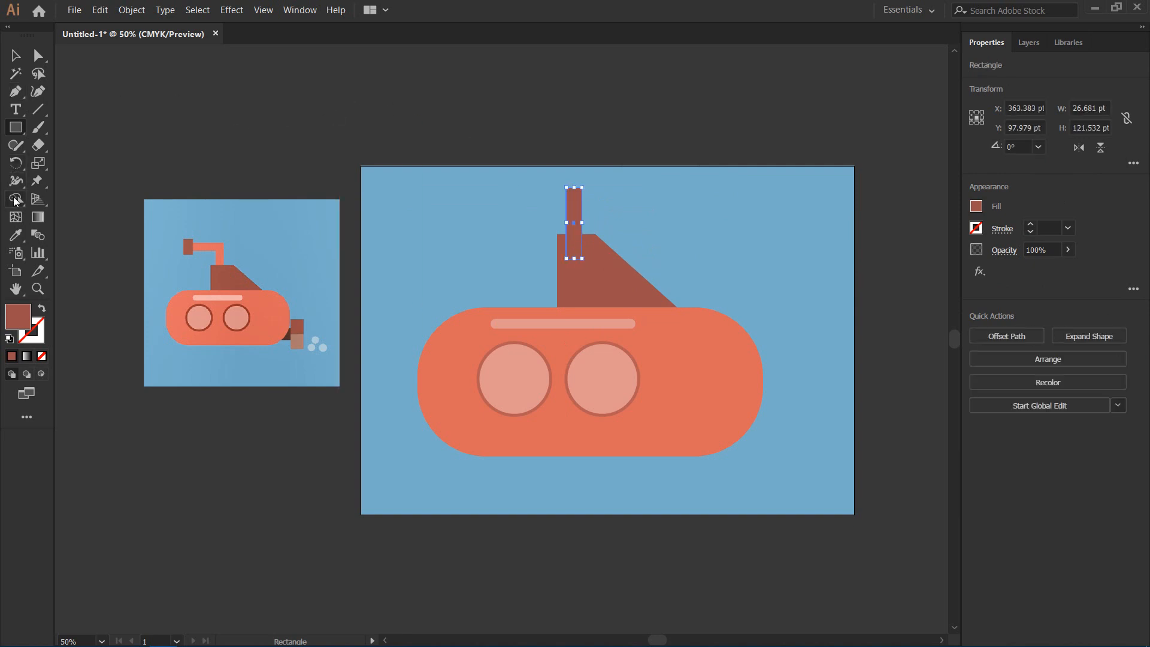
{"action": "left_click", "coordinate": [17, 234]}
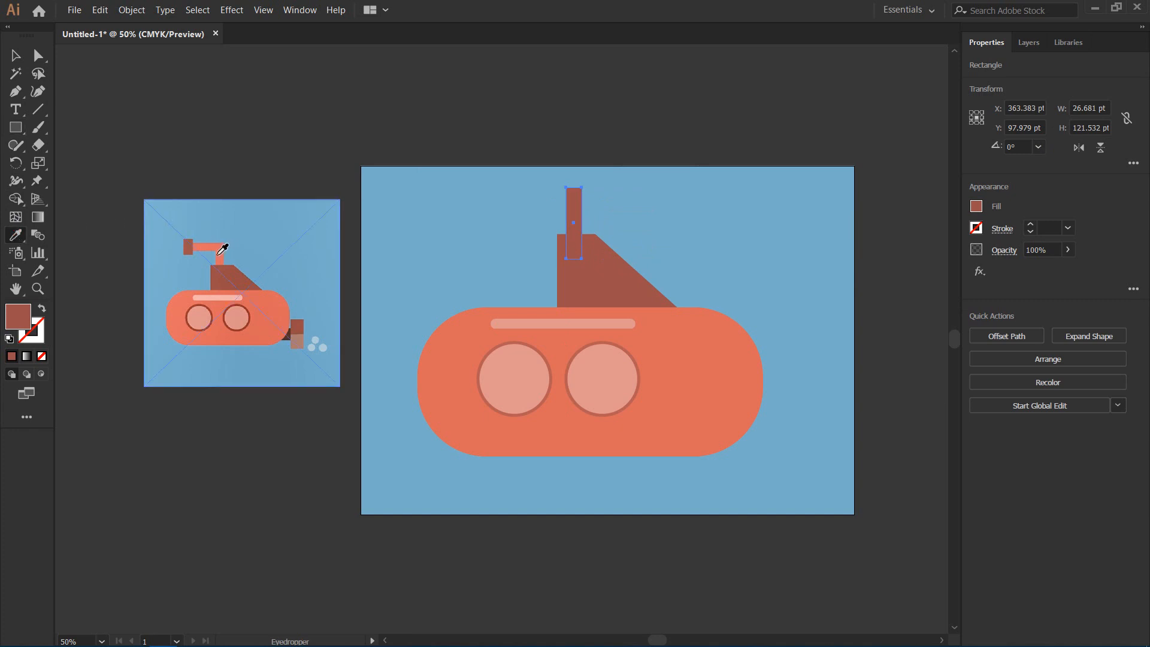
{"action": "left_click", "coordinate": [221, 254]}
{"action": "left_click", "coordinate": [17, 57]}
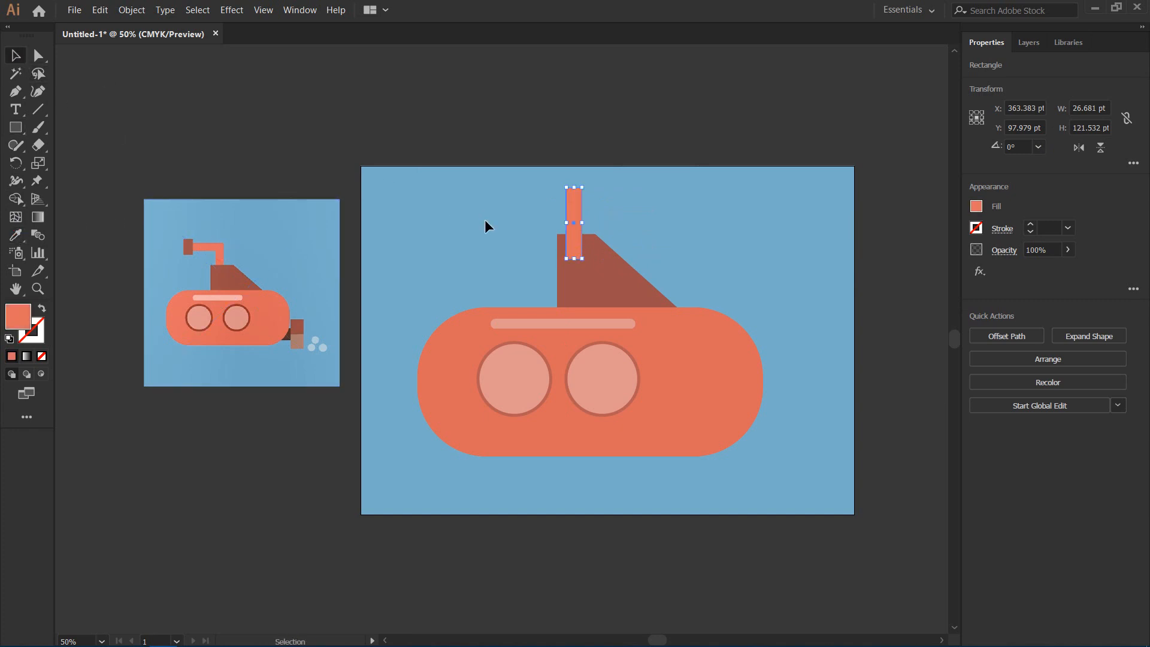
Add a copy of the periscope tube rotated 90° and extending left from its upper end to form an elbow
{"action": "key", "text": "f"}
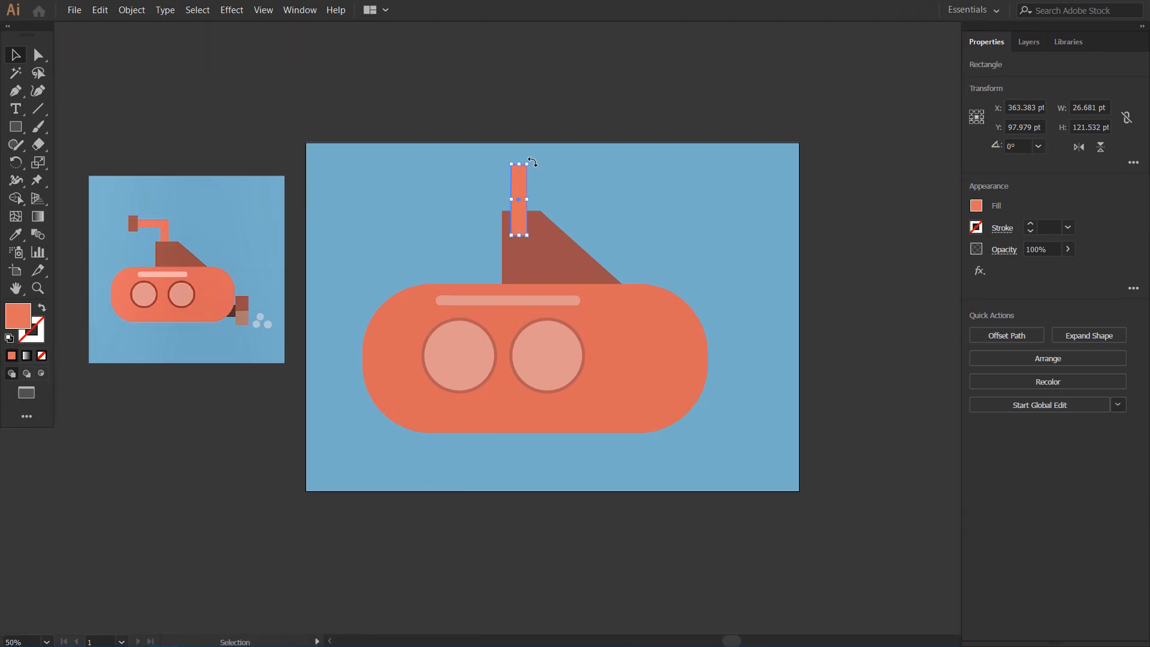
{"action": "left_click_drag", "start_coordinate": [531, 161], "coordinate": [504, 174]}
{"action": "left_click", "coordinate": [598, 194]}
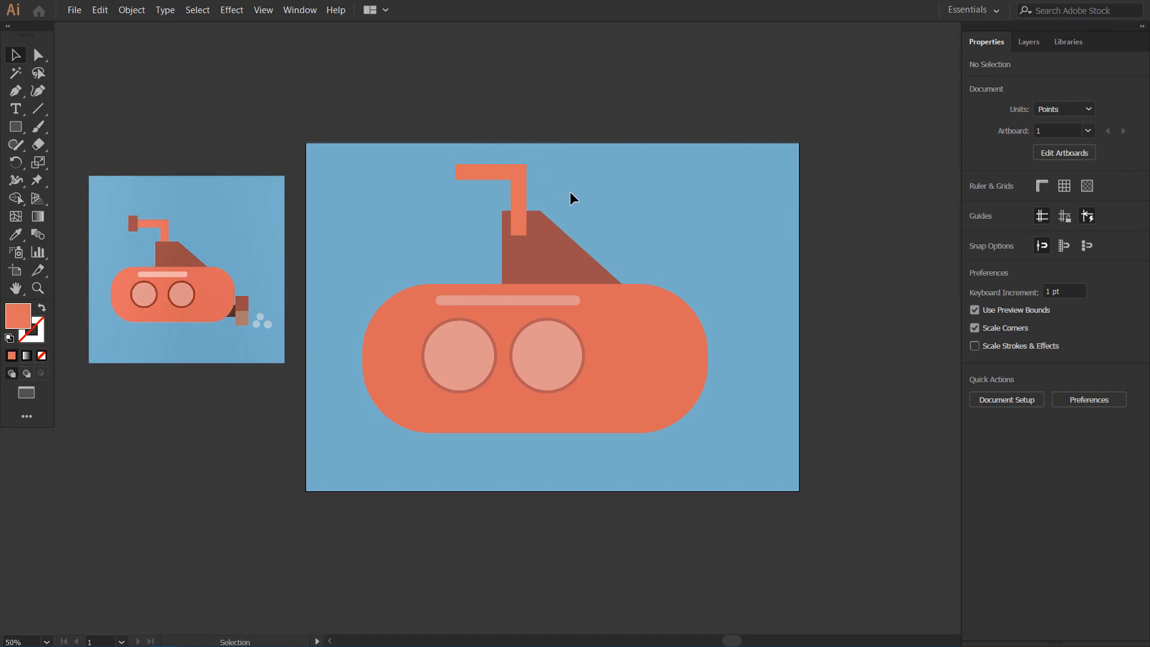
Bring the dark tower shape to the front so that it covers the periscope tube's lower end
{"action": "left_click", "coordinate": [522, 171]}
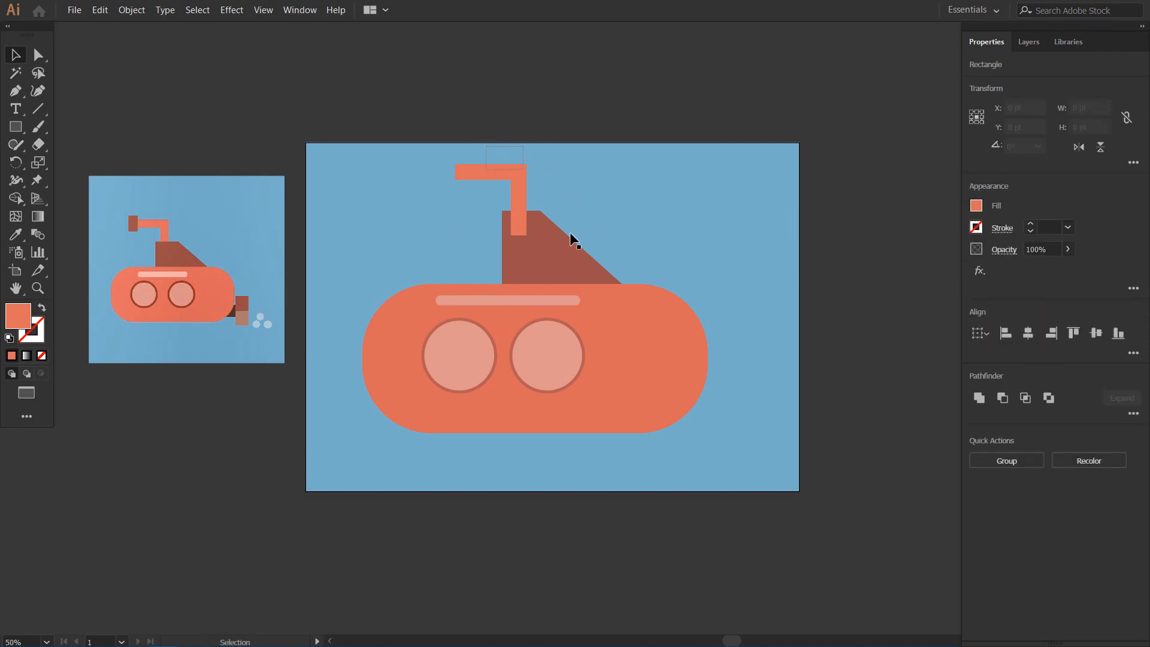
{"action": "left_click", "coordinate": [562, 241]}
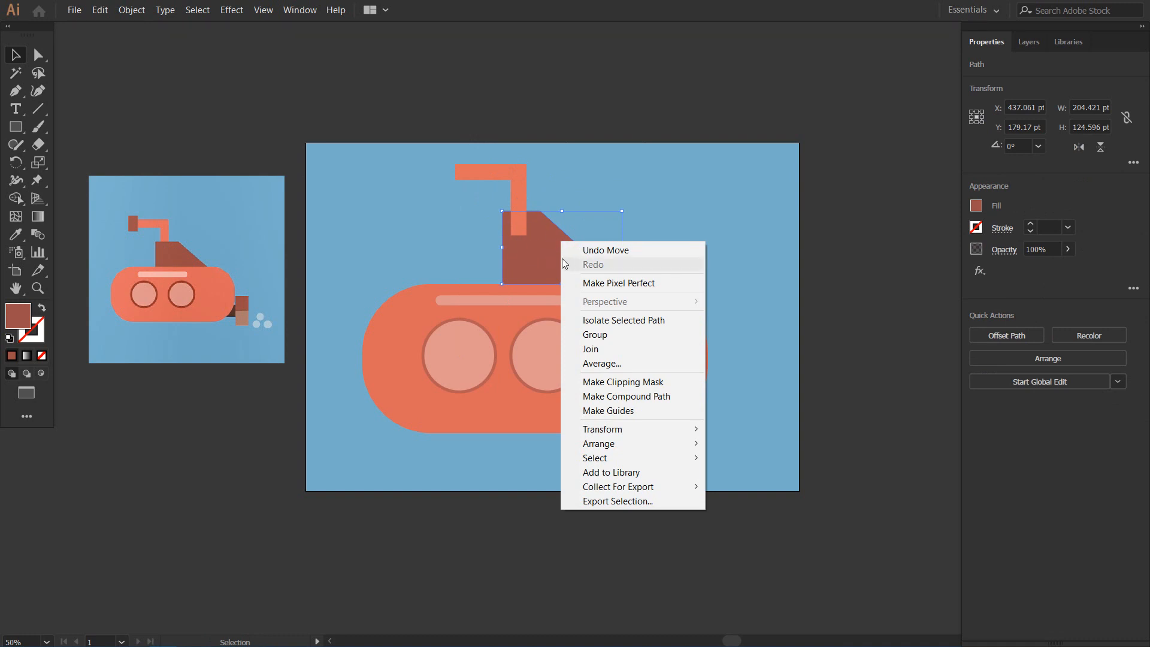
{"action": "mouse_move", "coordinate": [658, 449]}
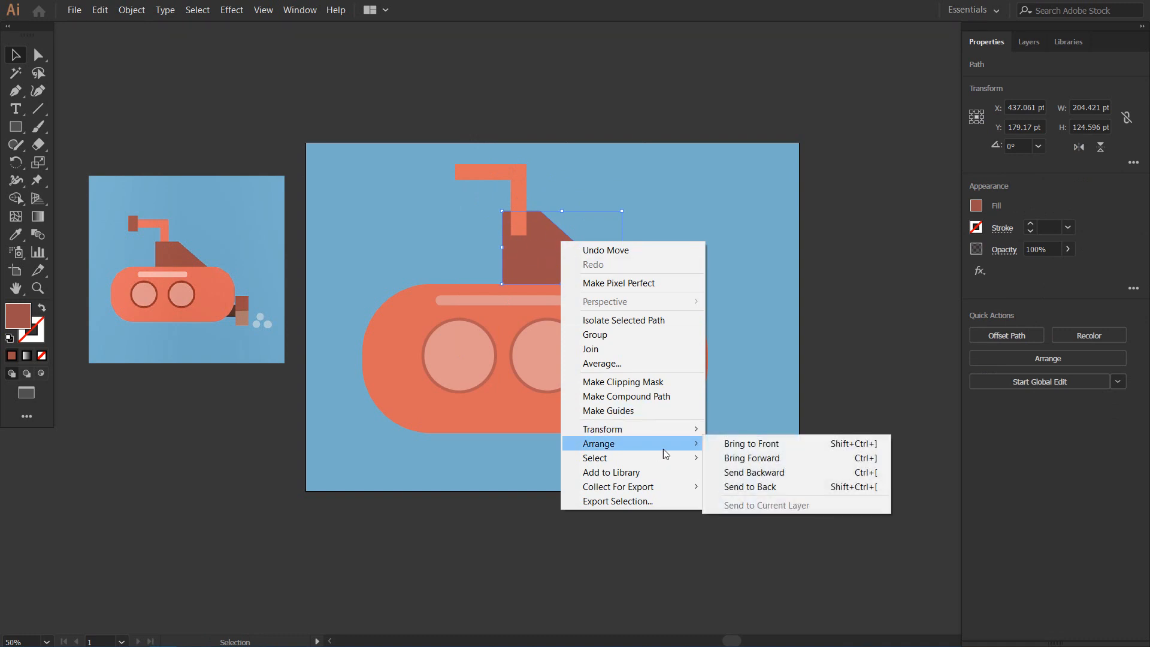
{"action": "left_click", "coordinate": [717, 444]}
{"action": "left_click", "coordinate": [698, 246]}
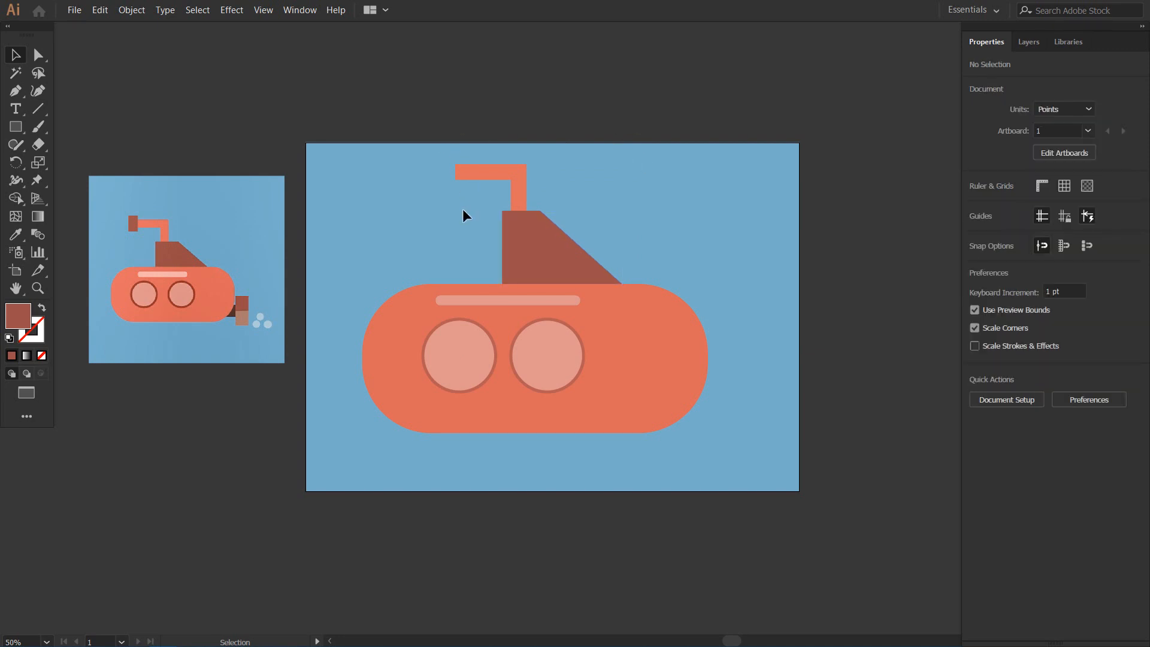
Draw a dark brown rectangle about 25 by 56 pt over the left end of the horizontal periscope tube
{"action": "left_click", "coordinate": [16, 127]}
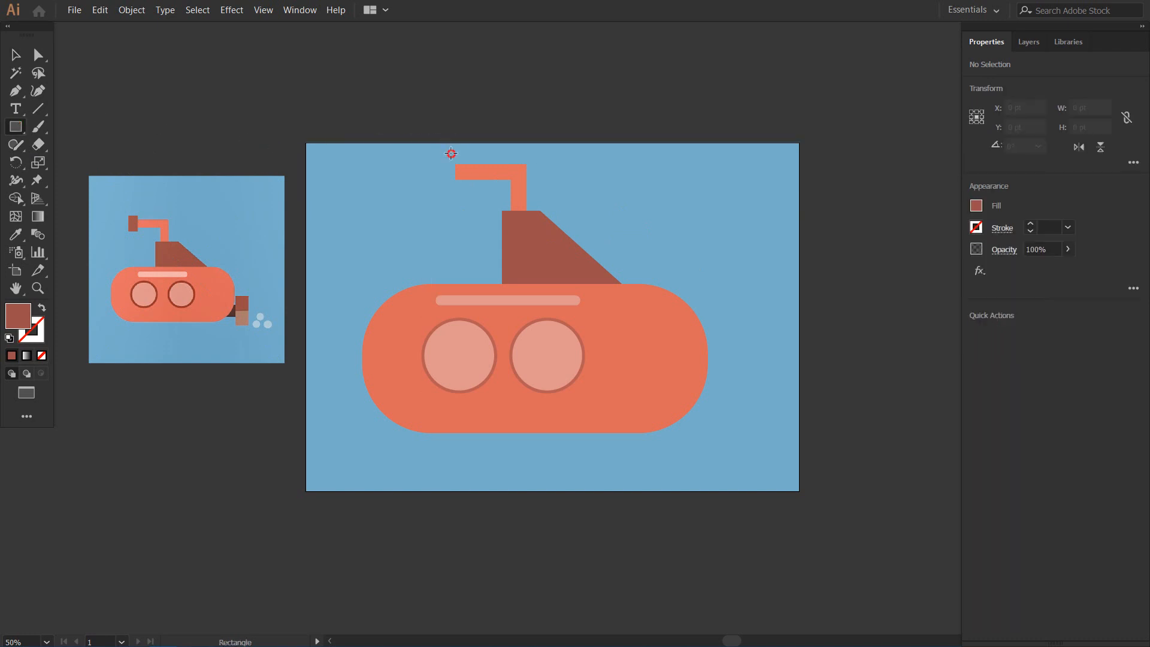
{"action": "left_click_drag", "start_coordinate": [451, 154], "coordinate": [465, 186]}
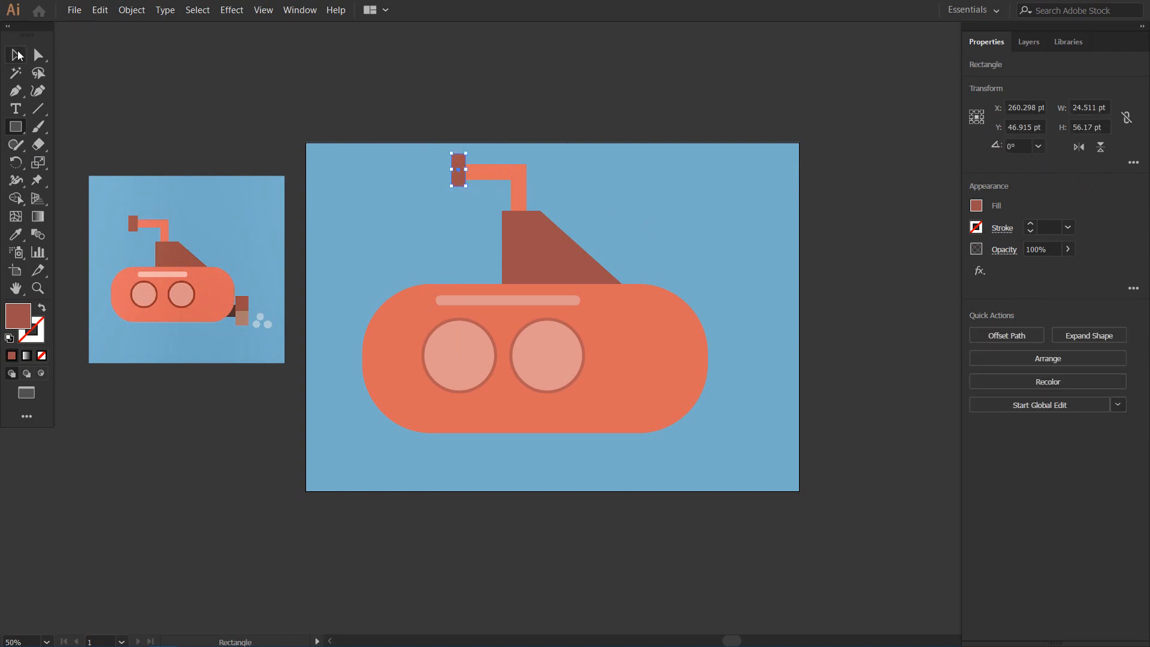
{"action": "left_click", "coordinate": [18, 55]}
{"action": "left_click", "coordinate": [447, 109]}
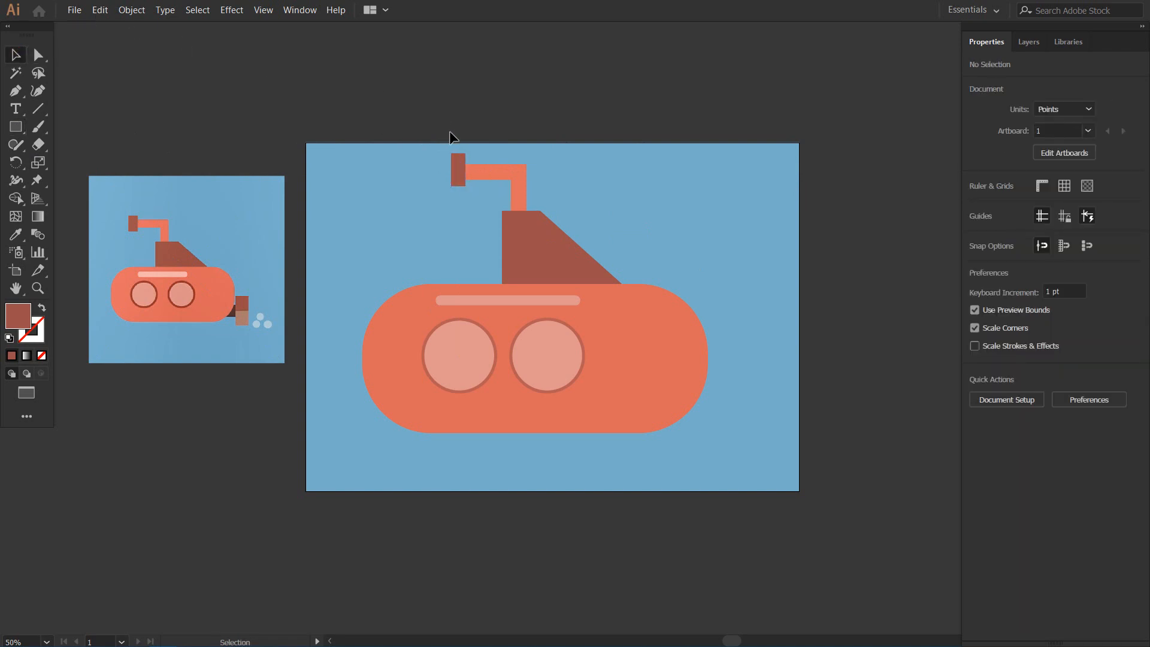
Nudge the periscope's end rectangle about 2 pt down and group it with the two orange tubes
{"action": "left_click", "coordinate": [457, 166]}
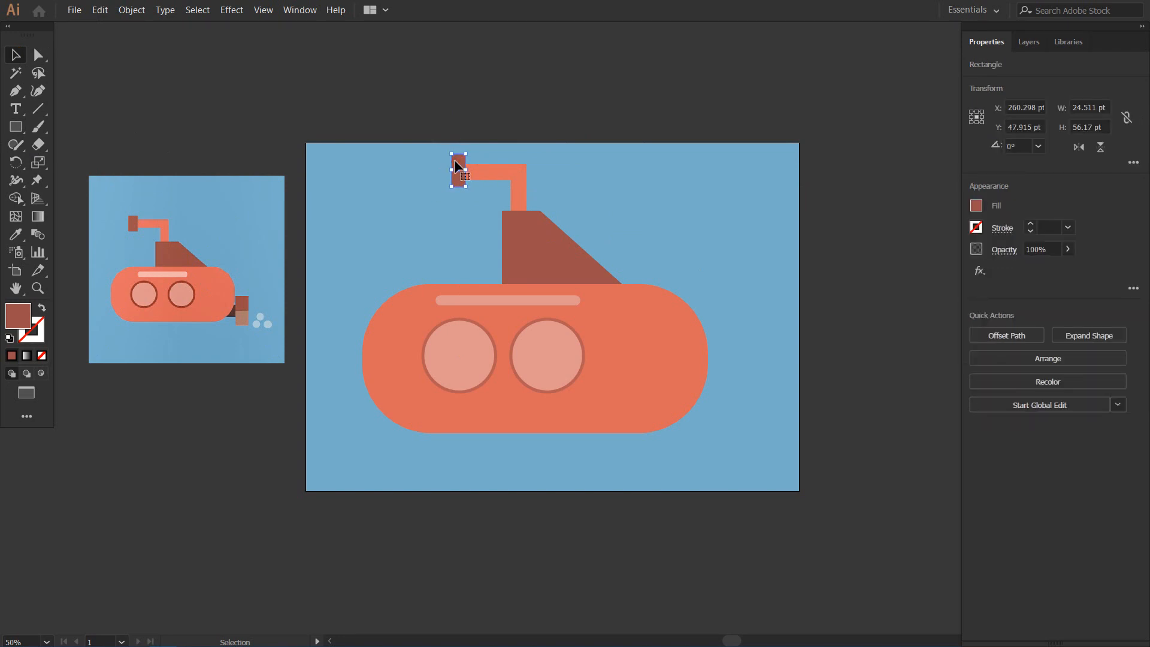
{"action": "left_click", "coordinate": [475, 210]}
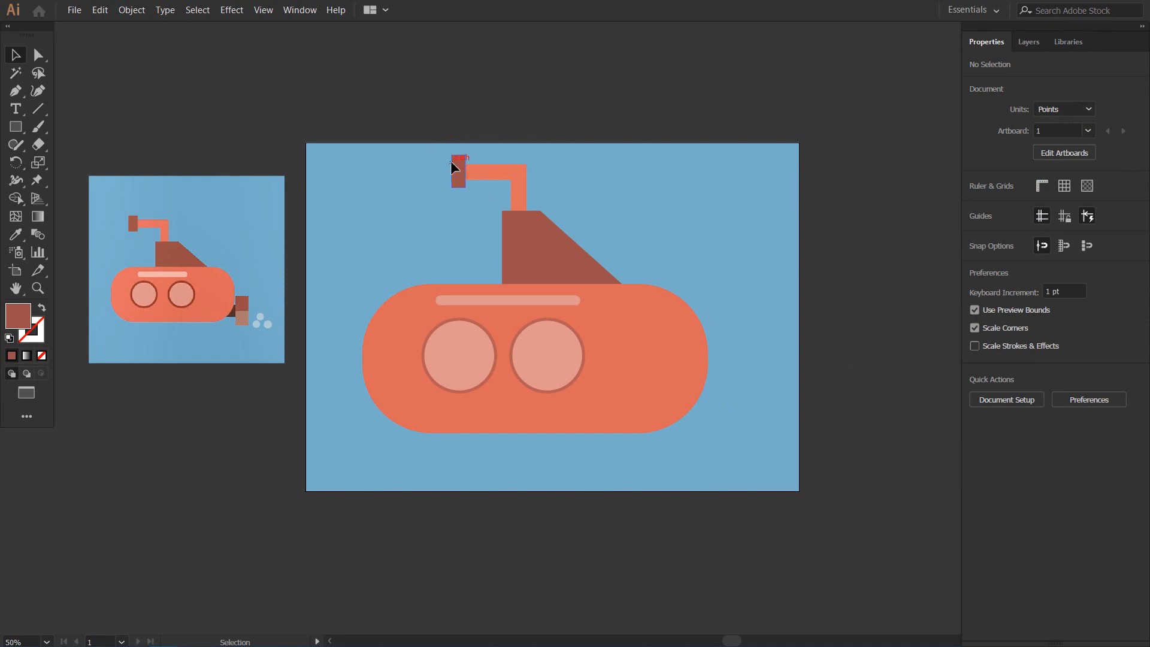
{"action": "left_click", "coordinate": [554, 192]}
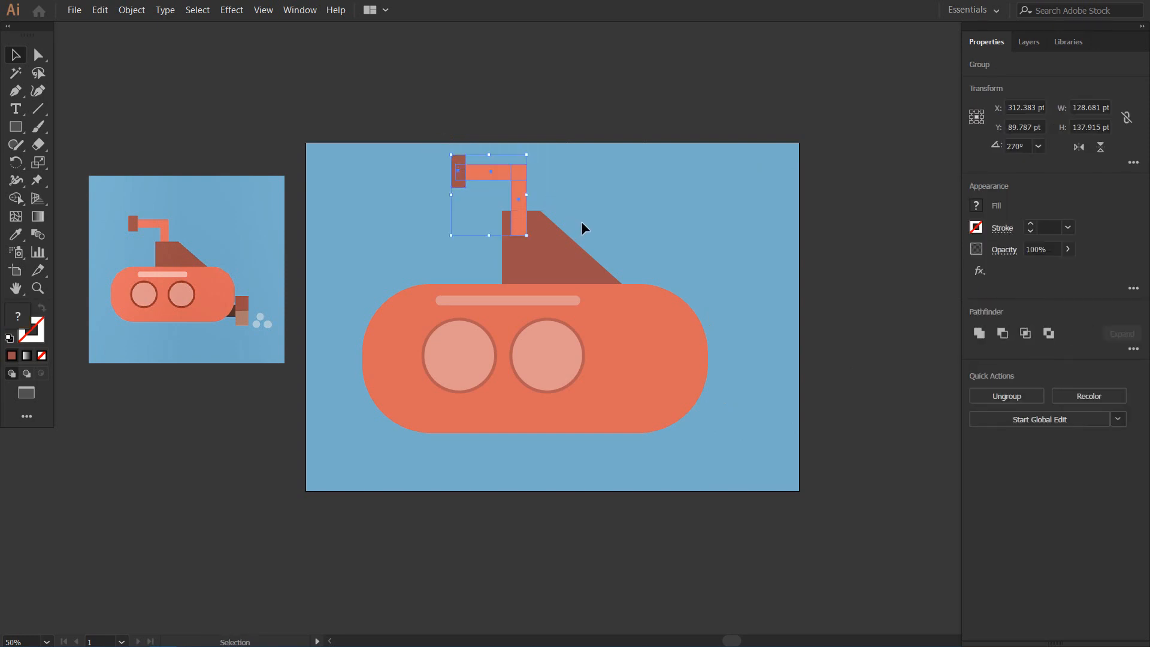
Bring the dark tower shape to the front so that it covers the grouped periscope's lower end
{"action": "right_click", "coordinate": [551, 252]}
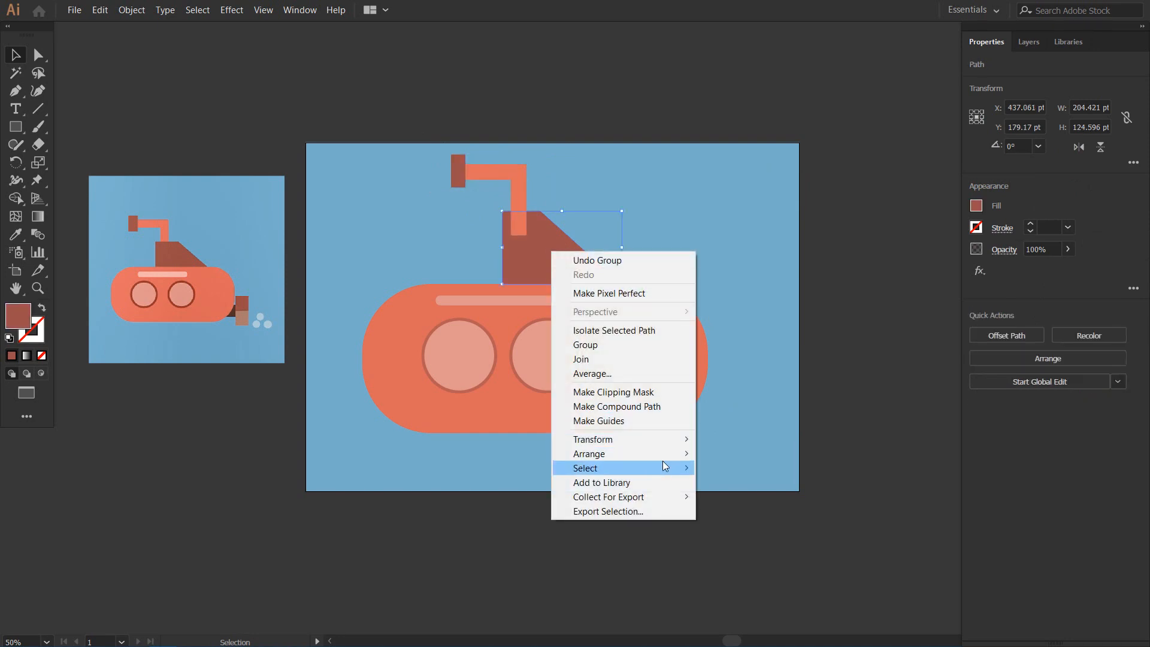
{"action": "mouse_move", "coordinate": [675, 458]}
{"action": "left_click", "coordinate": [728, 455]}
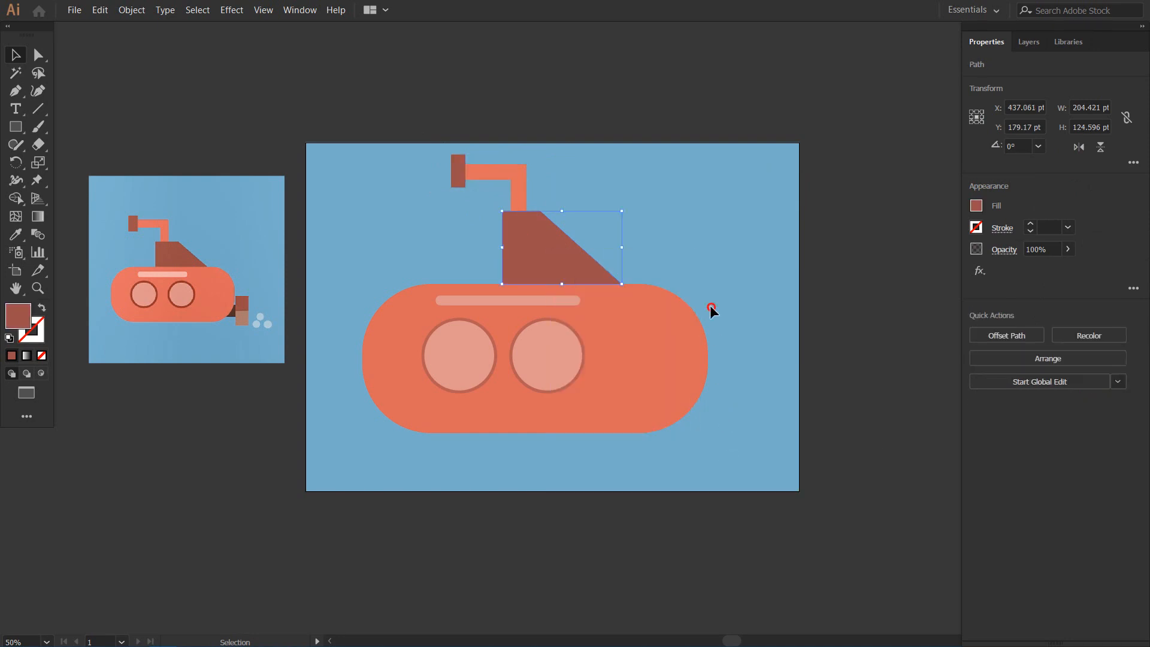
{"action": "left_click", "coordinate": [667, 256]}
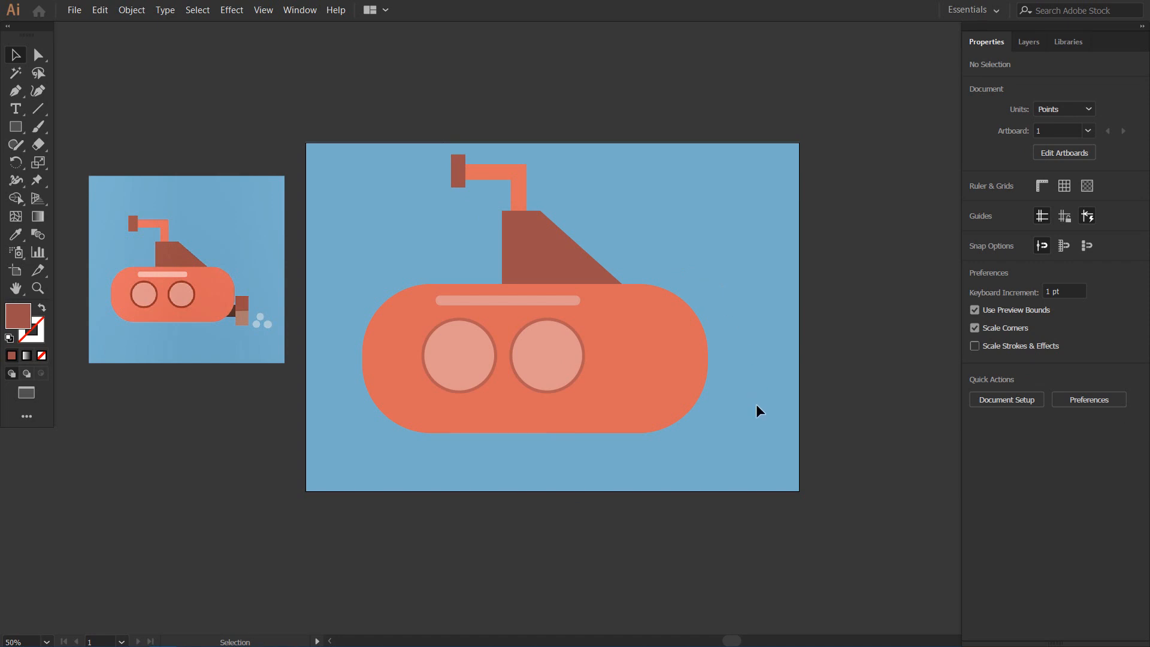
Draw a rectangle about 59 by 33 pt over the hull's lower right curve and fill it with dark brown 471F1D
{"action": "left_click", "coordinate": [16, 126]}
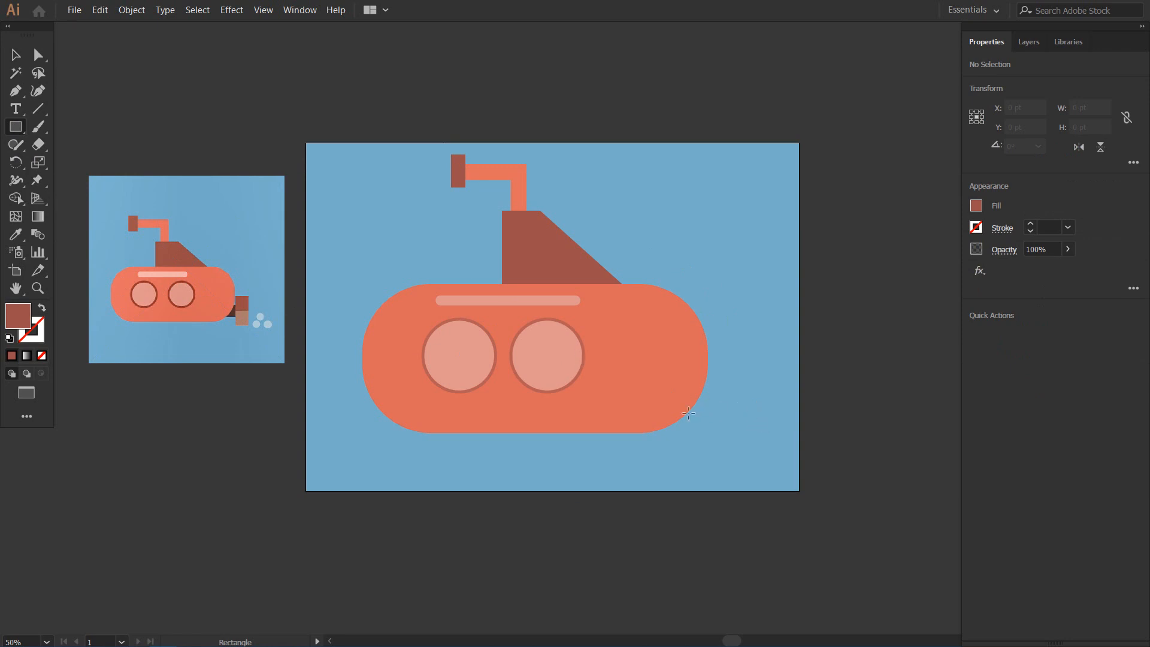
{"action": "left_click_drag", "start_coordinate": [673, 406], "coordinate": [708, 425]}
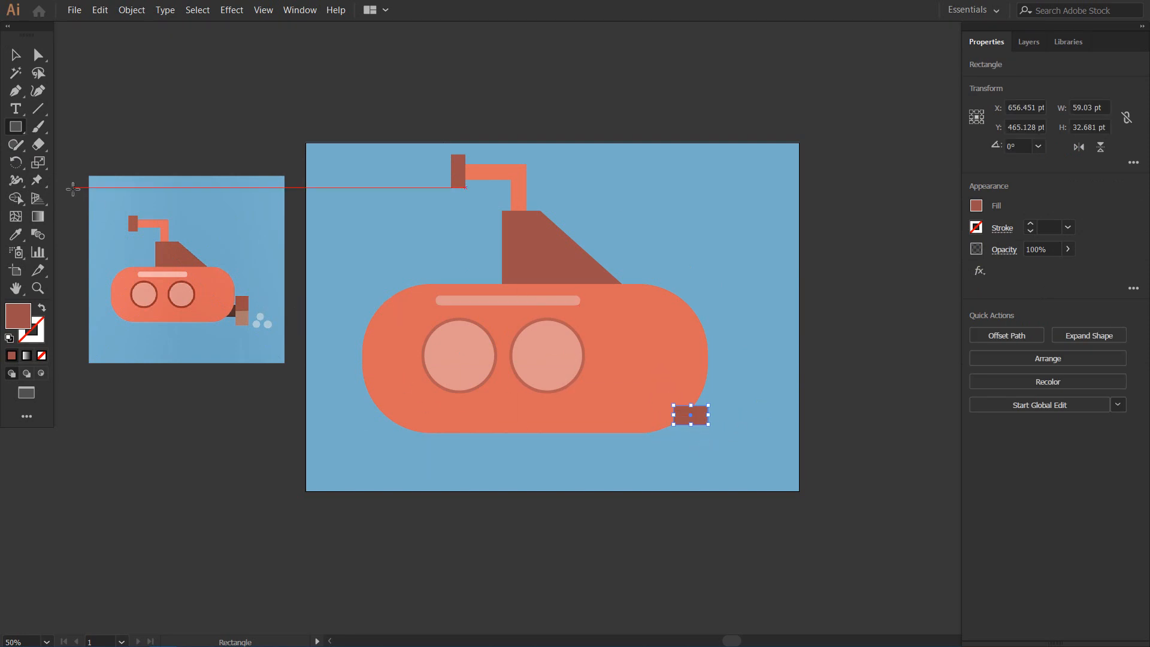
{"action": "double_click", "coordinate": [7, 321]}
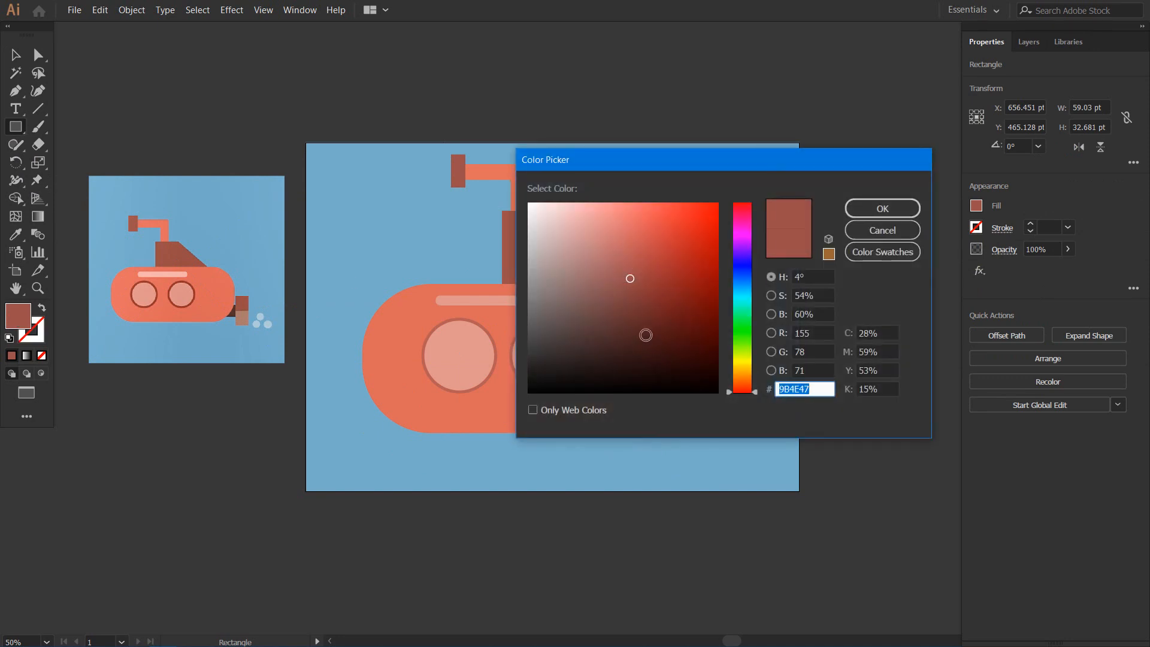
{"action": "left_click", "coordinate": [640, 339]}
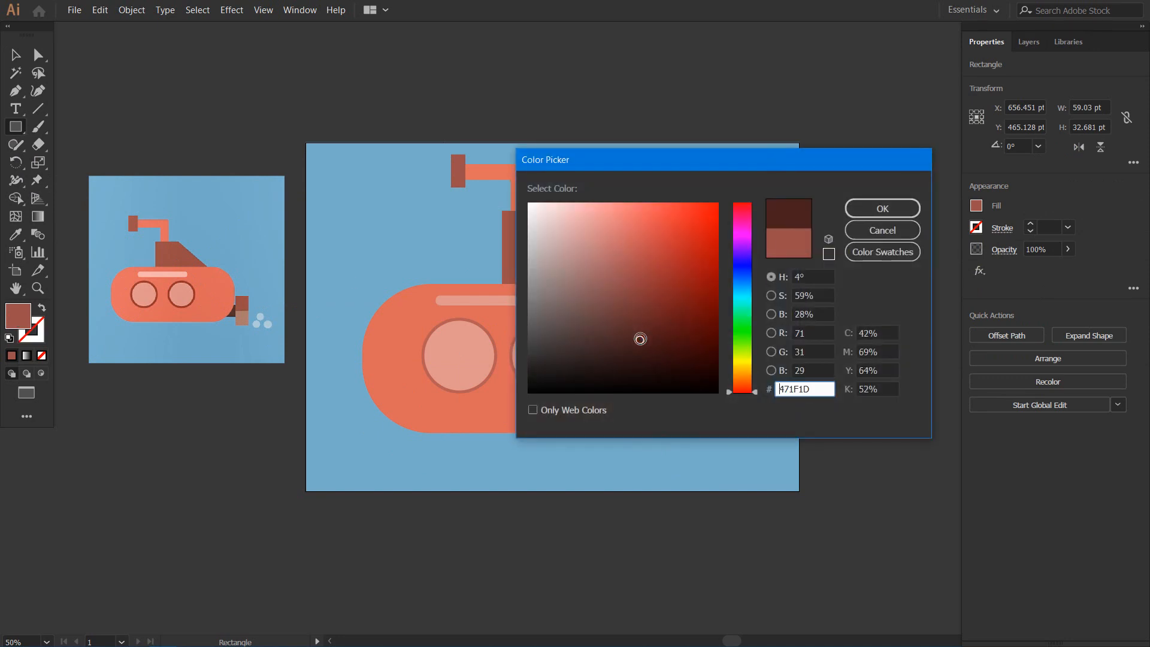
{"action": "left_click", "coordinate": [891, 203]}
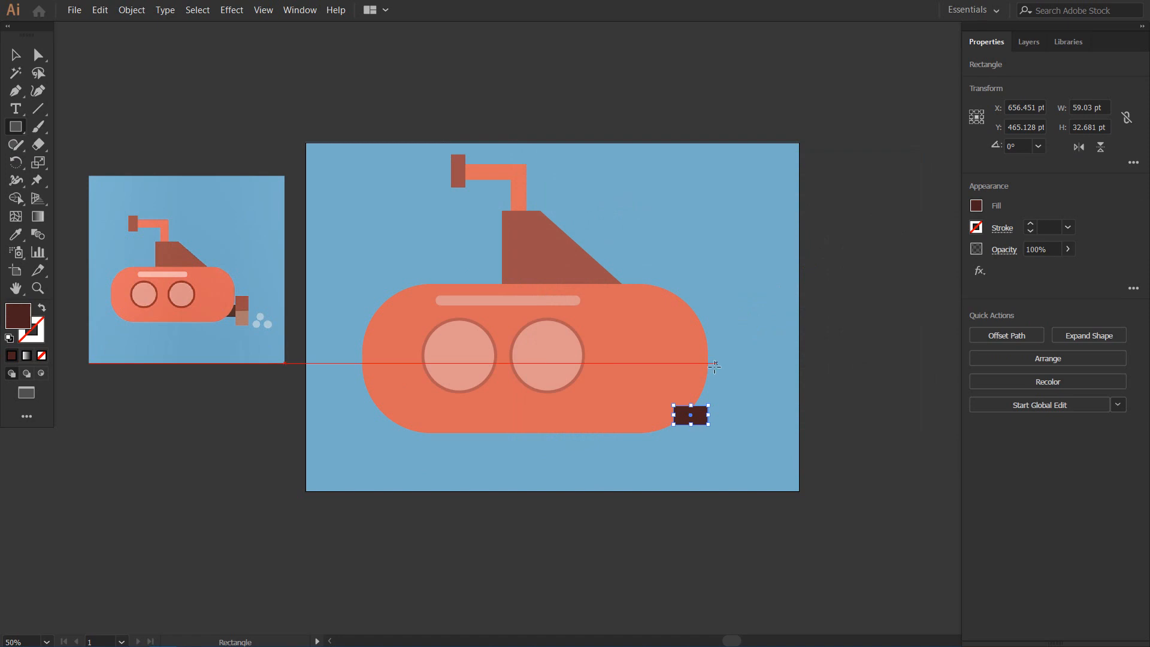
{"action": "left_click", "coordinate": [16, 55]}
{"action": "left_click", "coordinate": [715, 242]}
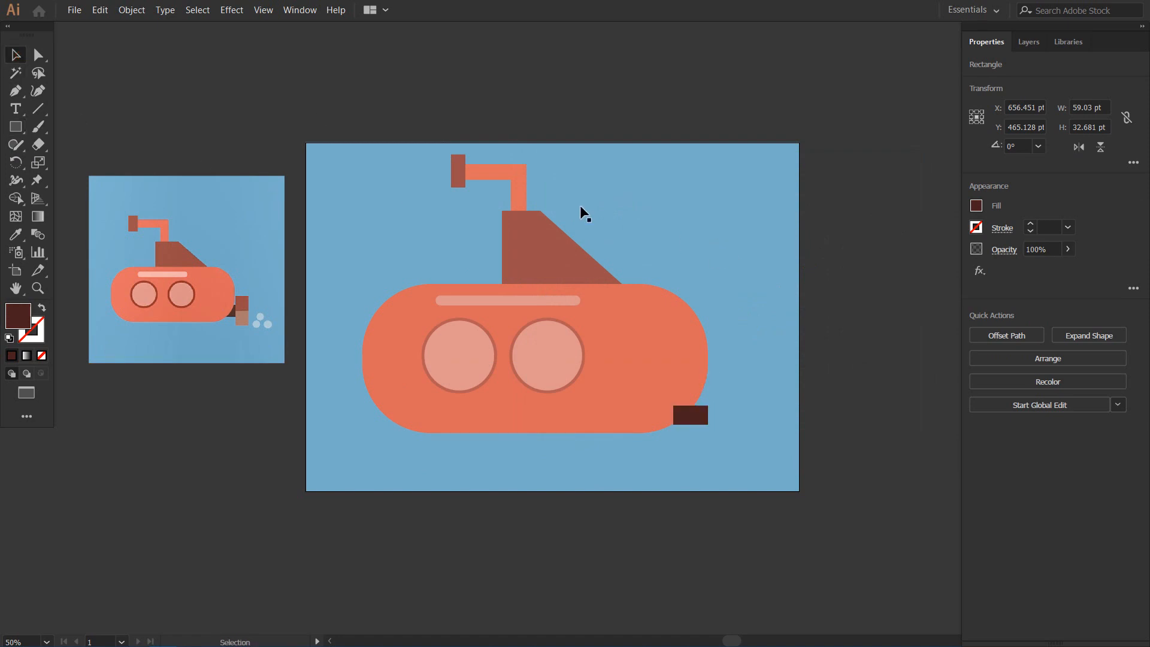
Bring the hull, portholes, highlight, tower and periscope to the front so that the hull overlaps the dark brown rectangle
{"action": "left_click_drag", "start_coordinate": [378, 131], "coordinate": [628, 489]}
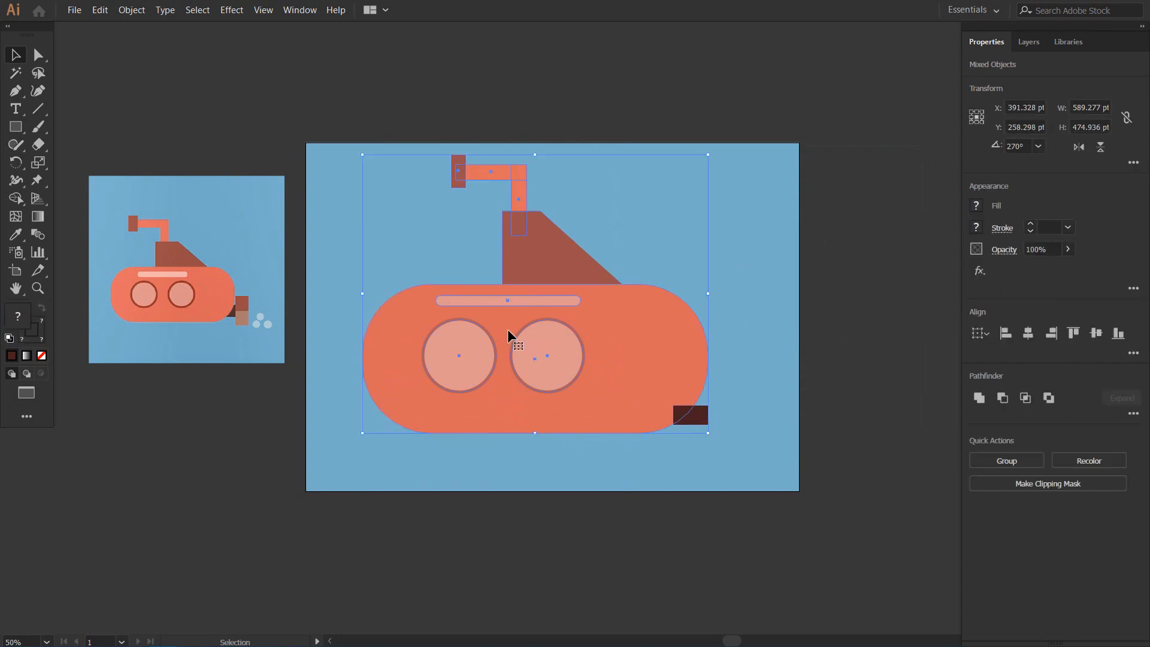
{"action": "right_click", "coordinate": [528, 358]}
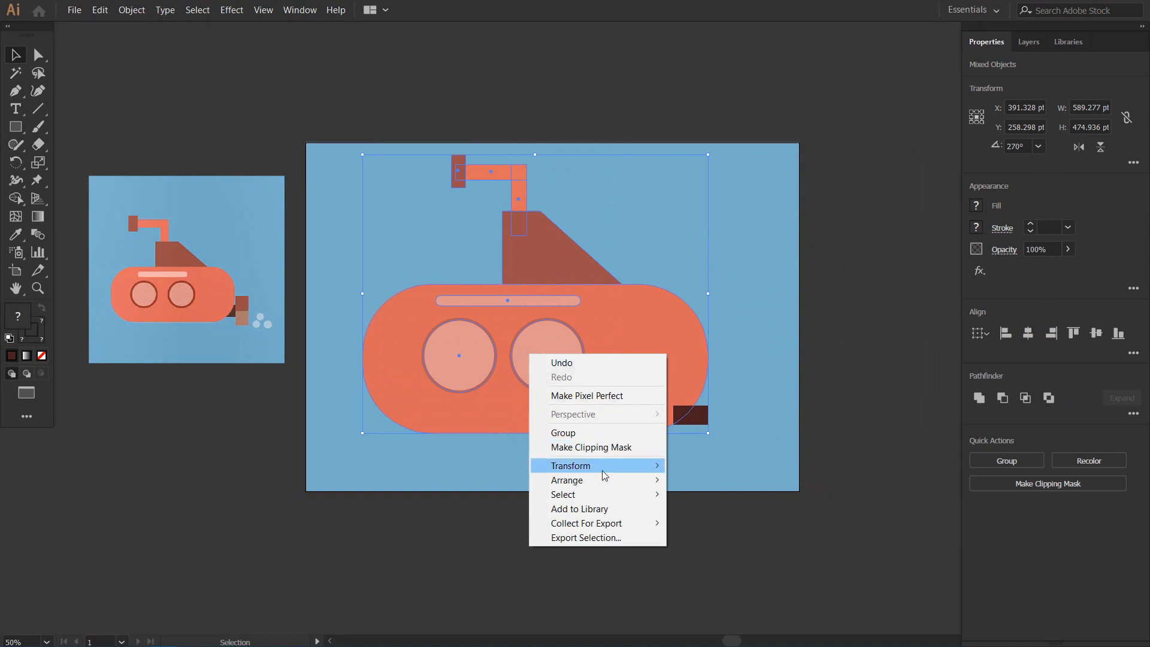
{"action": "mouse_move", "coordinate": [609, 482]}
{"action": "left_click", "coordinate": [700, 481]}
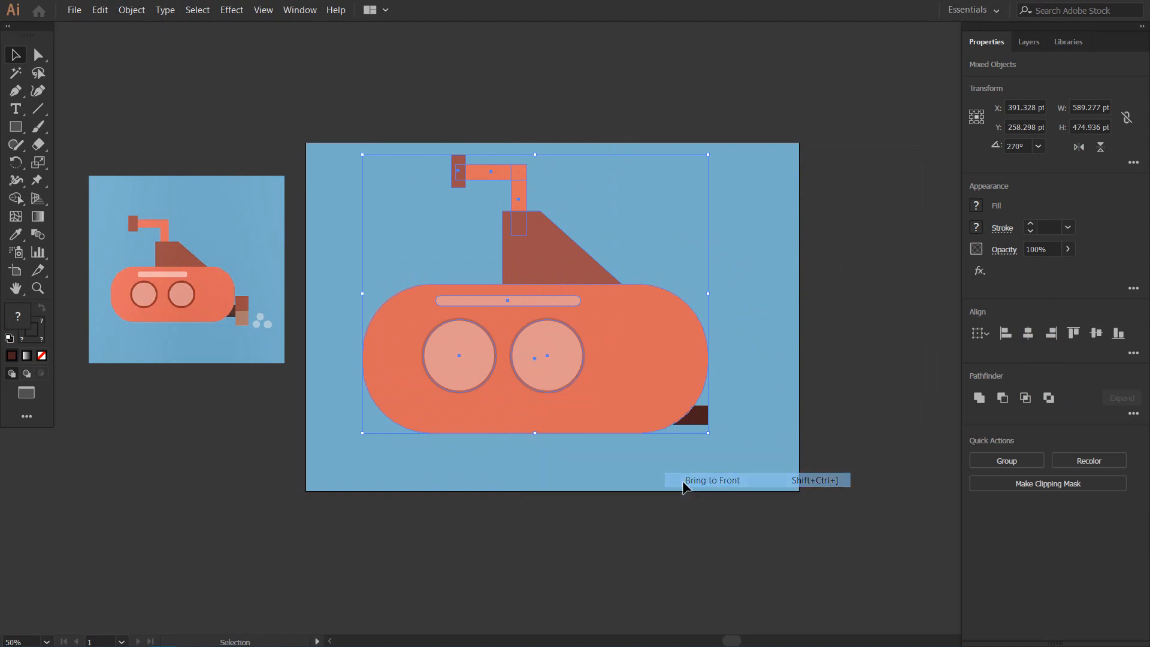
{"action": "left_click", "coordinate": [751, 432]}
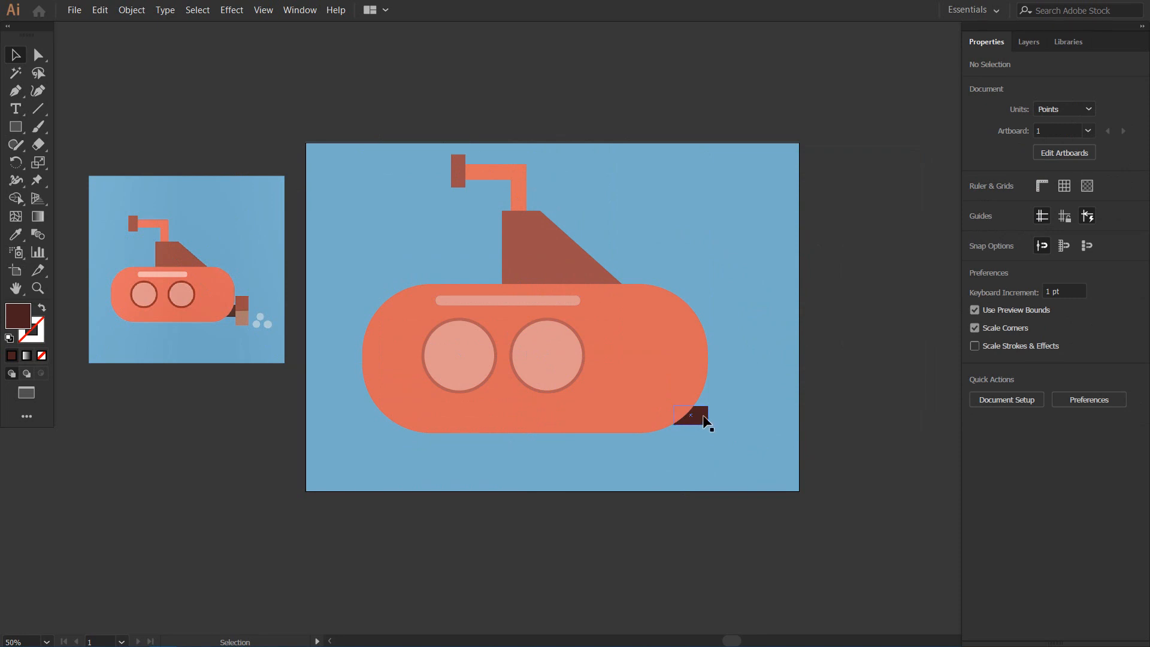
Stretch the dark brown rectangle further out to the right to form a longer propeller shaft
{"action": "left_click", "coordinate": [705, 417]}
{"action": "left_click_drag", "start_coordinate": [707, 417], "coordinate": [723, 418]}
{"action": "left_click", "coordinate": [782, 414]}
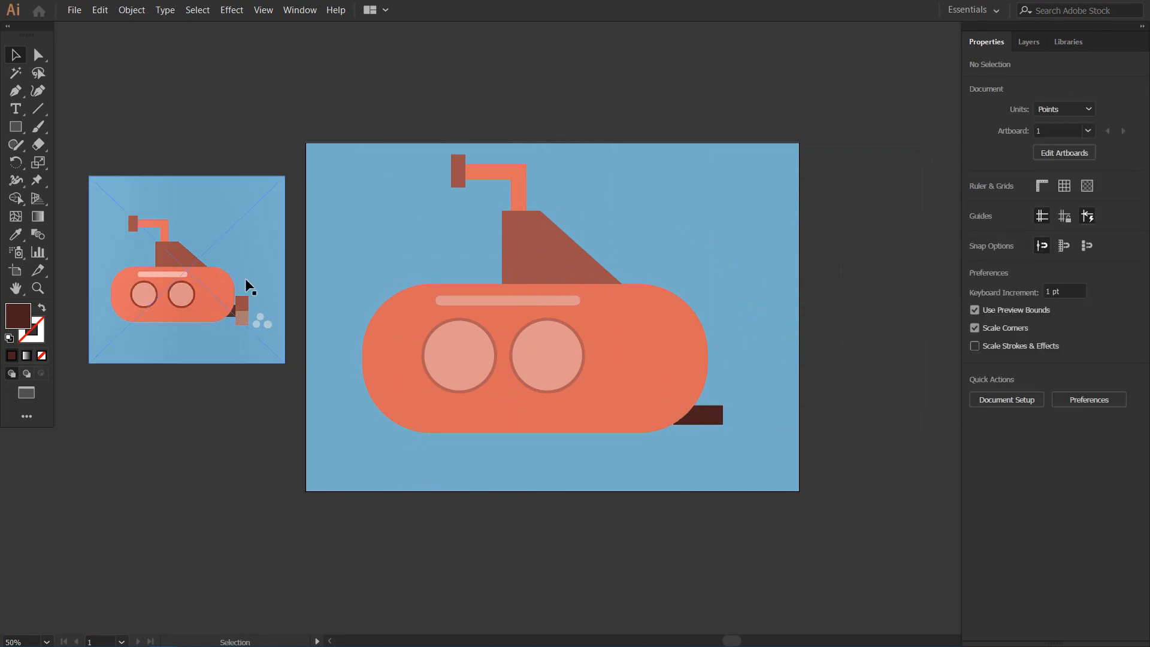
Draw a dark brown upright rectangle about 38 by 75 pt across the right end of the propeller shaft
{"action": "left_click", "coordinate": [16, 126]}
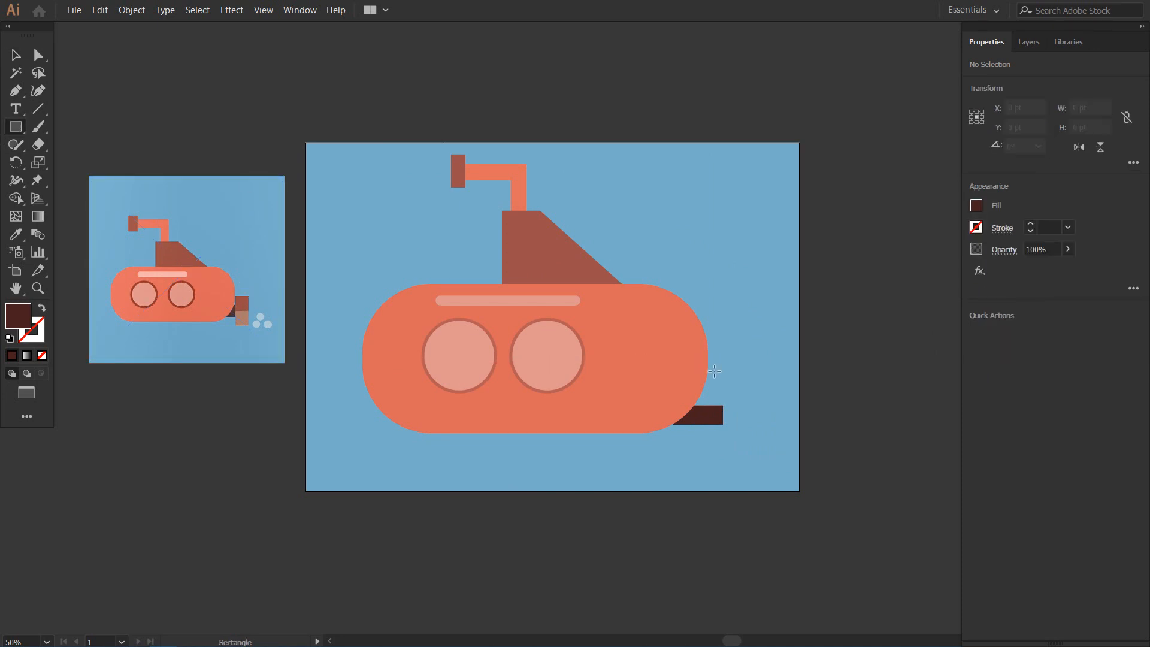
{"action": "left_click_drag", "start_coordinate": [715, 372], "coordinate": [737, 414]}
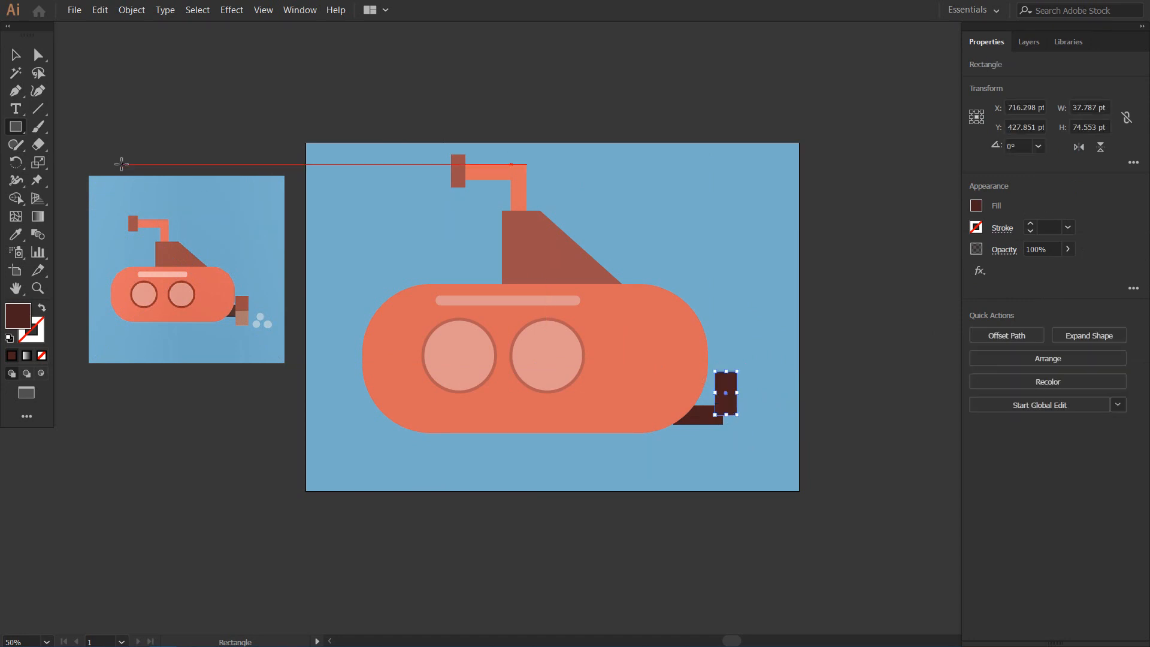
{"action": "left_click", "coordinate": [16, 59]}
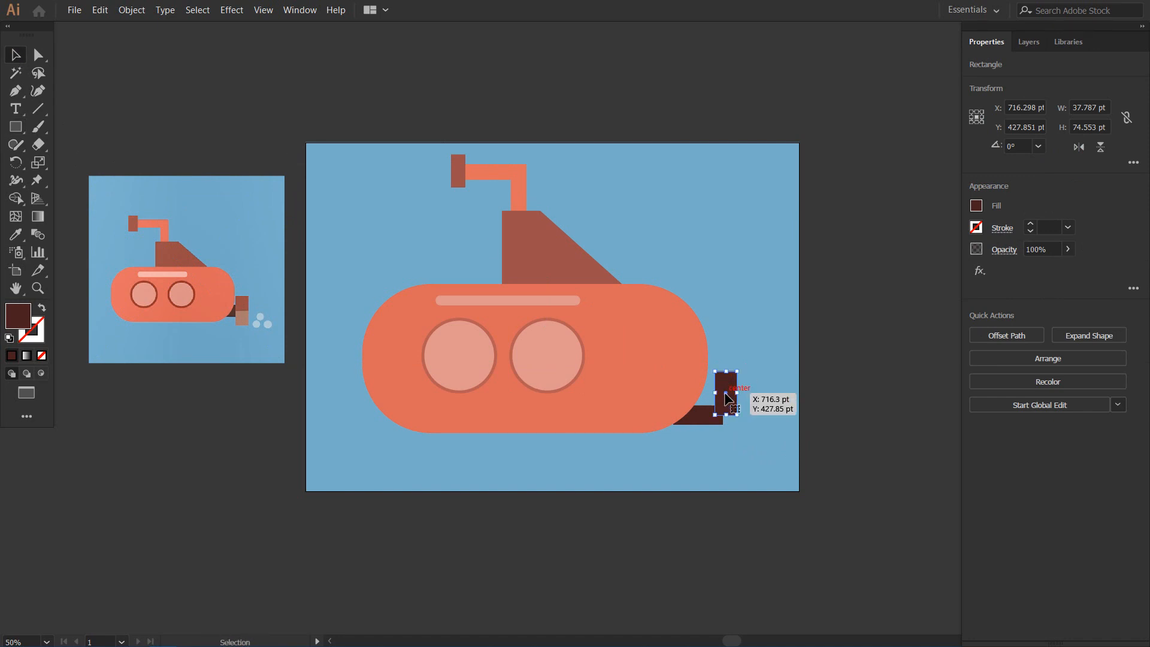
Copy the upright rectangle and move the copy 73 pt straight down, just below the original
{"action": "key", "text": "Down"}
{"action": "key", "text": "Down"}
{"action": "key", "text": "Down"}
{"action": "key", "text": "Down"}
{"action": "key", "text": "Down"}
{"action": "key", "text": "Down"}
{"action": "key", "text": "Down"}
{"action": "key", "text": "Down"}
{"action": "key", "text": "Down"}
{"action": "key", "text": "Down"}
{"action": "key", "text": "Down"}
{"action": "key", "text": "Down"}
{"action": "key", "text": "Down"}
{"action": "key", "text": "Down"}
{"action": "key", "text": "Down"}
{"action": "key", "text": "Down"}
{"action": "key", "text": "Down"}
{"action": "key", "text": "Down"}
{"action": "key", "text": "Down"}
{"action": "key", "text": "Down"}
{"action": "key", "text": "Down"}
{"action": "key", "text": "Down"}
{"action": "key", "text": "Down"}
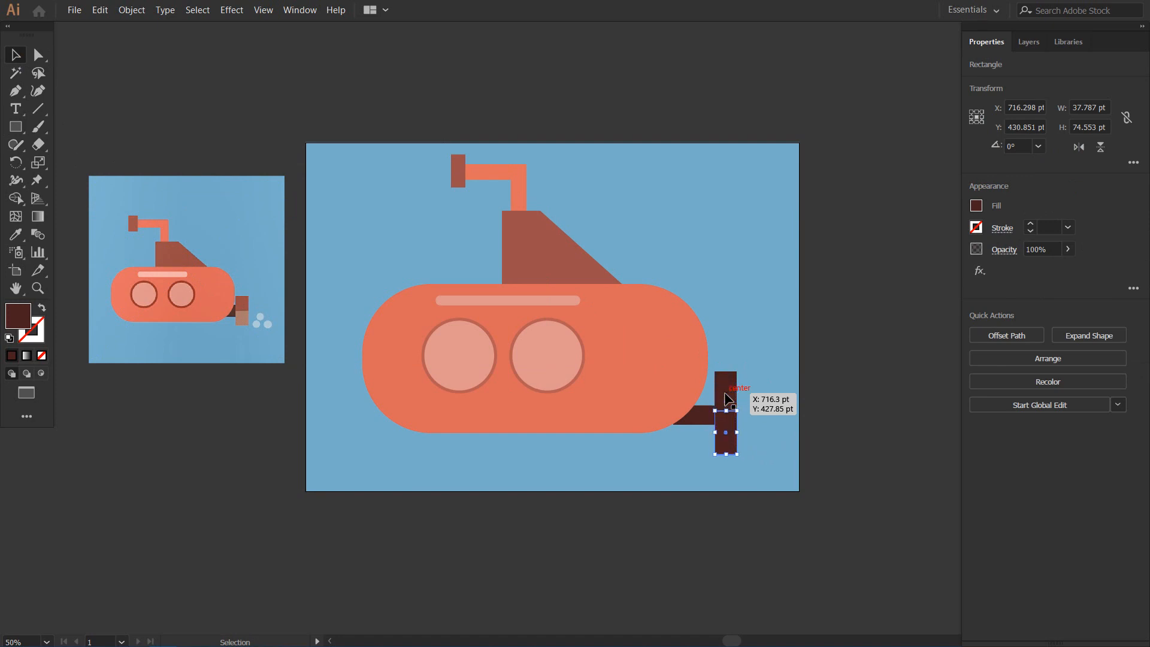
{"action": "key", "text": "Down"}
{"action": "key", "text": "Down"}
{"action": "key", "text": "Down"}
{"action": "key", "text": "Down"}
{"action": "key", "text": "Up"}
{"action": "key", "text": "Up"}
{"action": "key", "text": "Up"}
{"action": "key", "text": "Up"}
{"action": "key", "text": "Up"}
{"action": "key", "text": "Up"}
{"action": "key", "text": "Up"}
{"action": "left_click", "coordinate": [770, 430]}
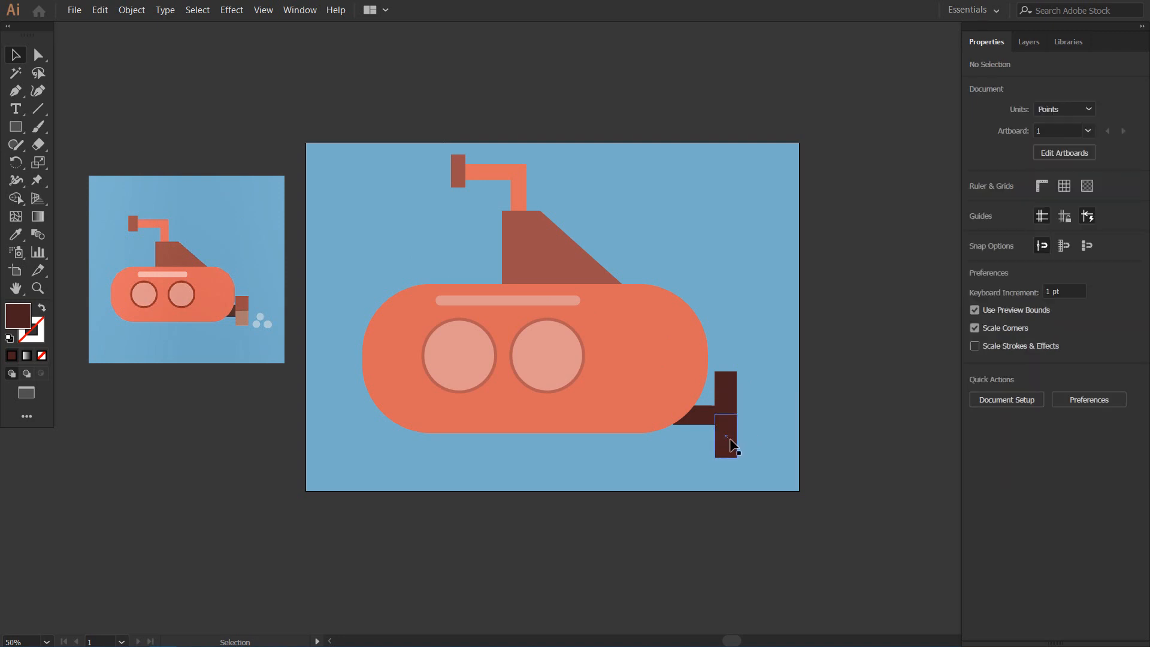
Shorten the lower upright rectangle from its bottom edge to about 45 pt high
{"action": "left_click", "coordinate": [732, 453]}
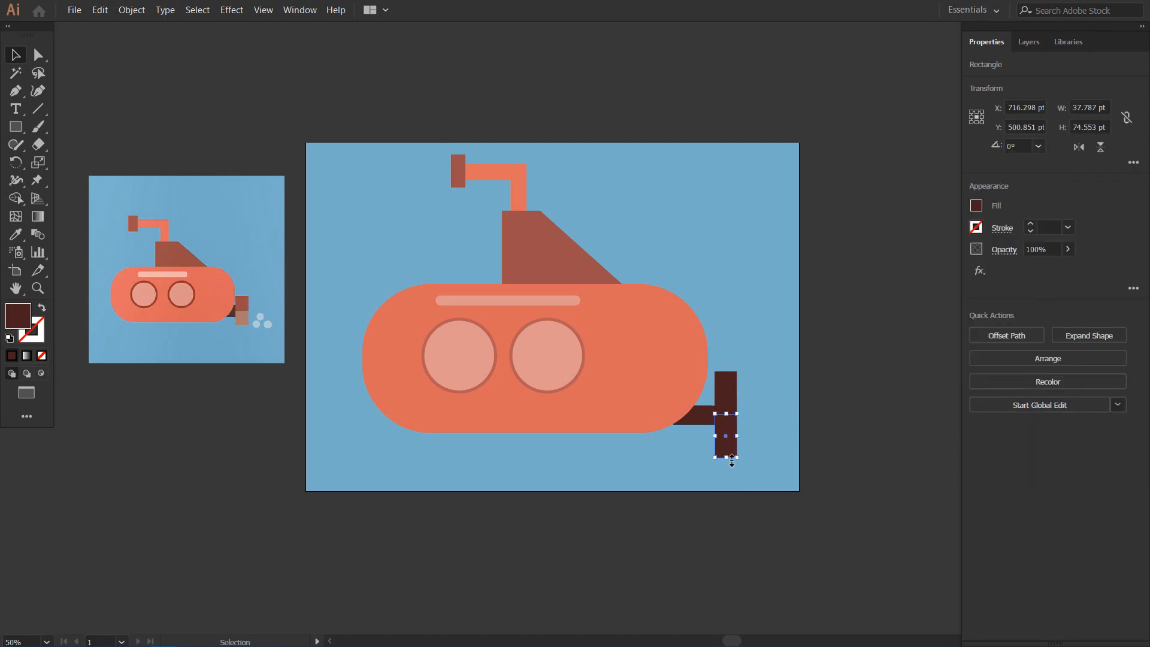
{"action": "left_click_drag", "start_coordinate": [731, 459], "coordinate": [731, 440]}
{"action": "left_click", "coordinate": [780, 439]}
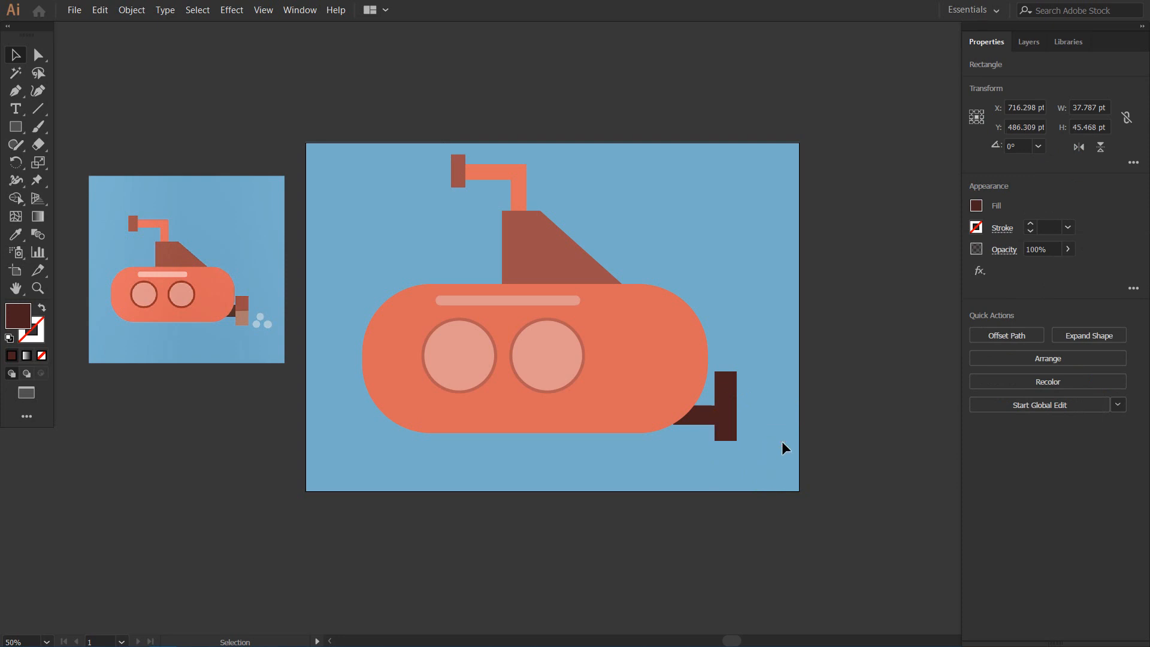
Delete the upper upright rectangle and extend the remaining blade downward to about 50 pt high
{"action": "left_click", "coordinate": [727, 388]}
{"action": "key", "text": "Delete"}
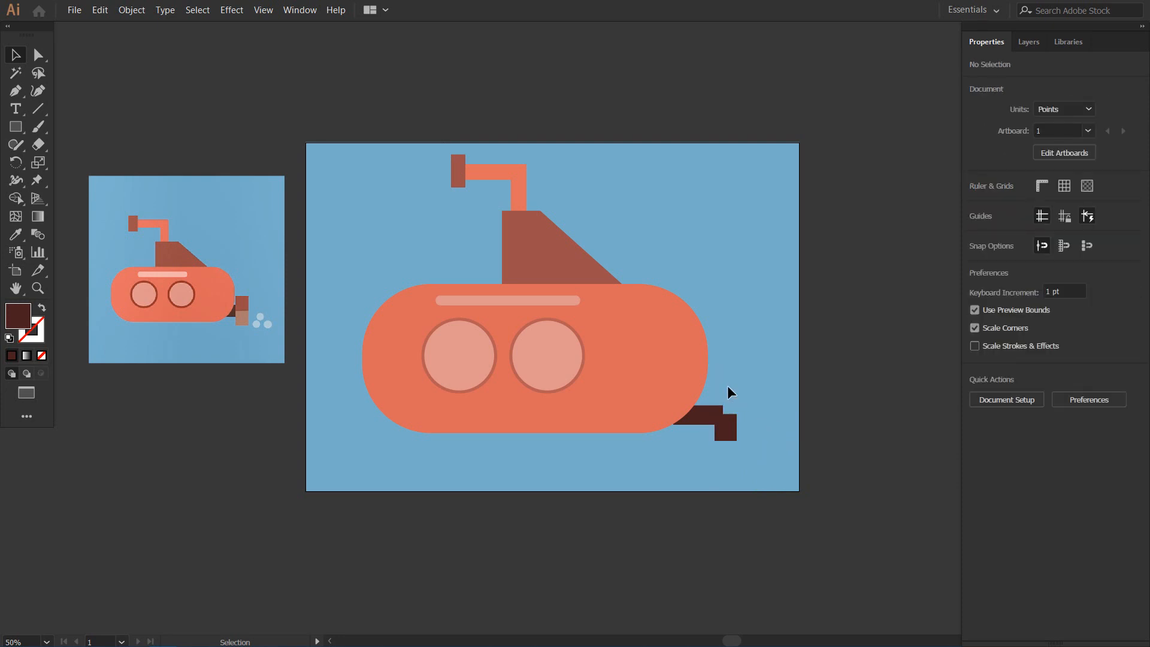
{"action": "left_click", "coordinate": [726, 433]}
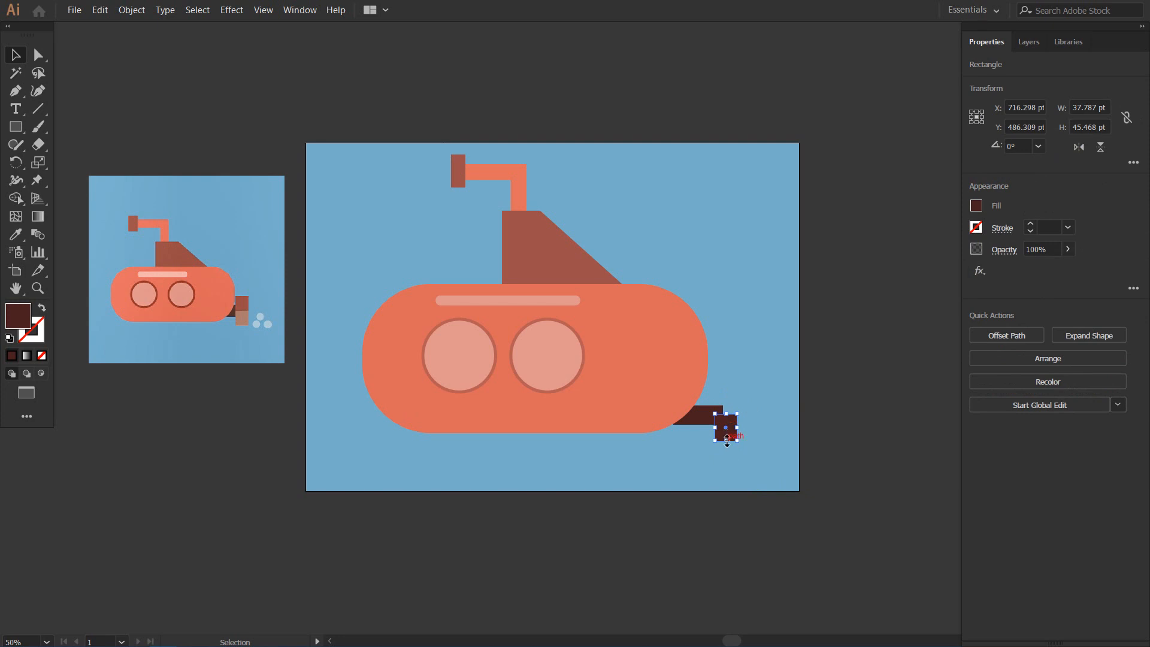
{"action": "left_click_drag", "start_coordinate": [727, 444], "coordinate": [727, 446]}
Copy the propeller blade and place the copy 49 pt higher, directly on top of the original
{"action": "key", "text": "Up"}
{"action": "key", "text": "Up"}
{"action": "key", "text": "Up"}
{"action": "key", "text": "Up"}
{"action": "key", "text": "Up"}
{"action": "key", "text": "Up"}
{"action": "key", "text": "Up"}
{"action": "key", "text": "Up"}
{"action": "key", "text": "Up"}
{"action": "key", "text": "Up"}
{"action": "key", "text": "Up"}
{"action": "key", "text": "Up"}
{"action": "key", "text": "Up"}
{"action": "key", "text": "Up"}
{"action": "key", "text": "Up"}
{"action": "key", "text": "Up"}
{"action": "key", "text": "Up"}
{"action": "key", "text": "Up"}
{"action": "key", "text": "Up"}
{"action": "key", "text": "Up"}
{"action": "key", "text": "Up"}
{"action": "key", "text": "Up"}
{"action": "key", "text": "Up"}
{"action": "key", "text": "Up"}
{"action": "key", "text": "Up"}
{"action": "key", "text": "Up"}
{"action": "key", "text": "Up"}
{"action": "key", "text": "Up"}
{"action": "key", "text": "Up"}
{"action": "key", "text": "Up"}
{"action": "key", "text": "Up"}
{"action": "key", "text": "Up"}
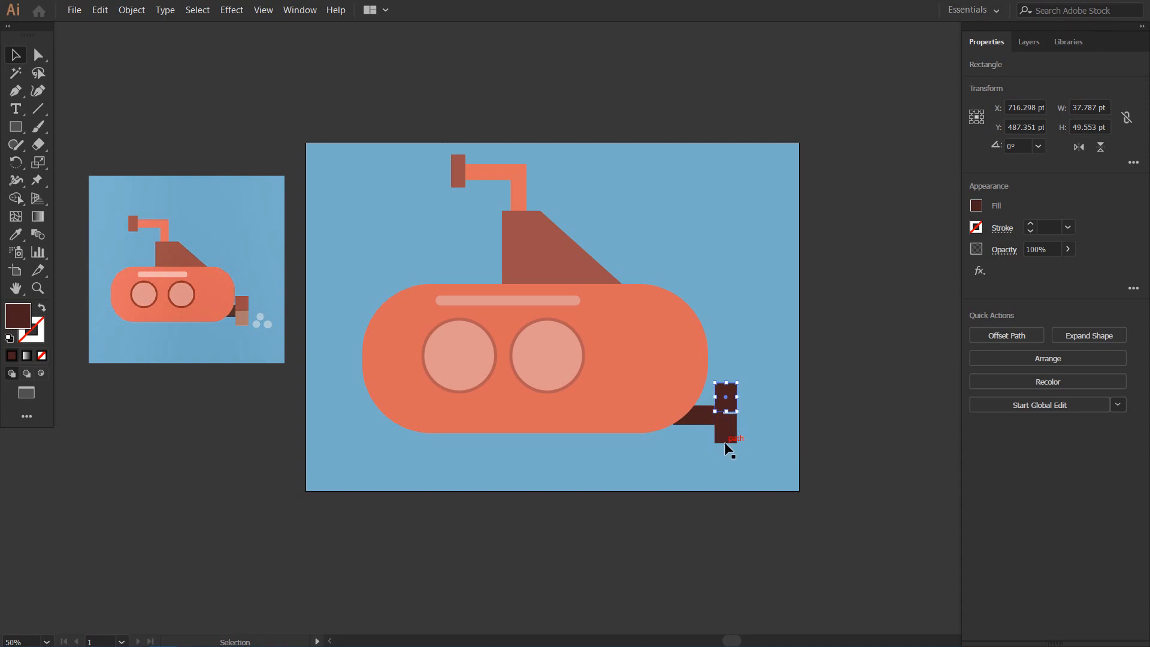
{"action": "key", "text": "Down"}
{"action": "key", "text": "Down"}
{"action": "key", "text": "Down"}
{"action": "left_click", "coordinate": [787, 465]}
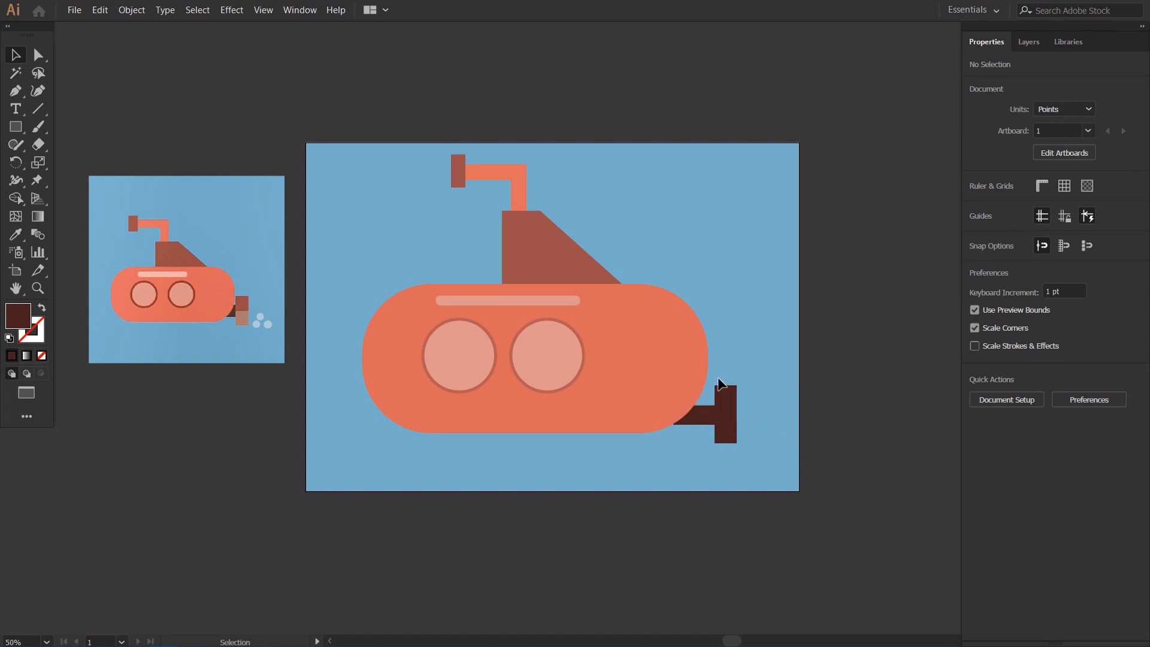
Select the shaft and both propeller blades together and move them 14 pt left and 4 pt down
{"action": "left_click", "coordinate": [754, 480]}
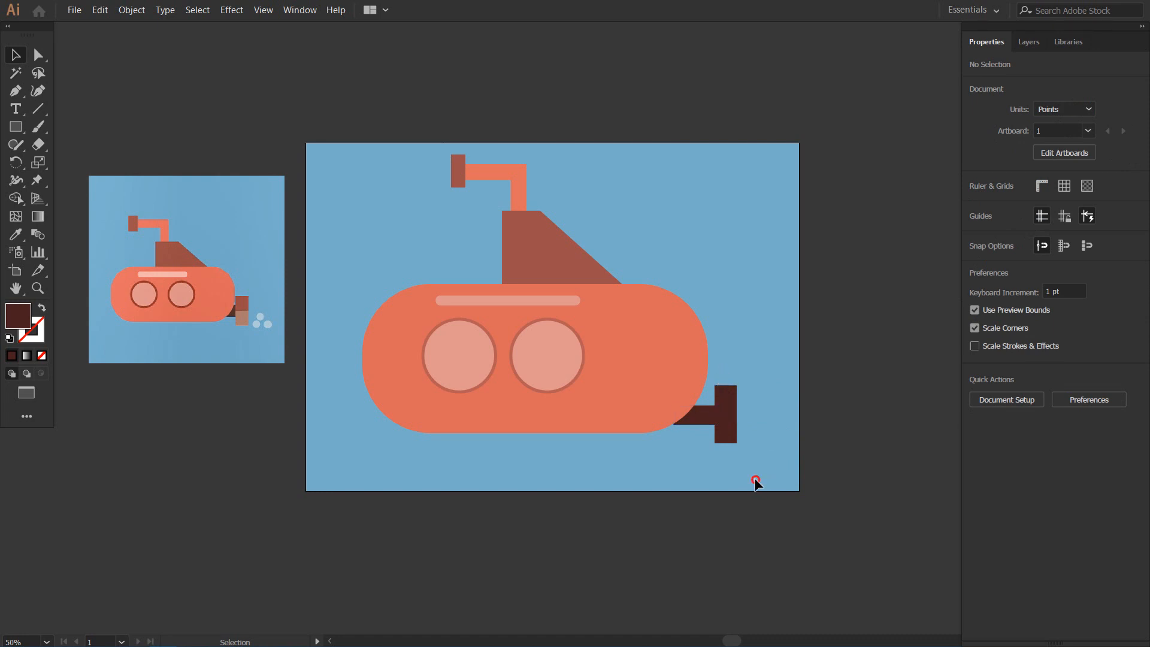
{"action": "left_click", "coordinate": [723, 396]}
{"action": "left_click_drag", "start_coordinate": [714, 397], "coordinate": [712, 405]}
{"action": "key", "text": "Left"}
{"action": "key", "text": "Left"}
{"action": "key", "text": "Left"}
{"action": "key", "text": "Left"}
{"action": "key", "text": "Left"}
{"action": "key", "text": "Left"}
{"action": "key", "text": "Left"}
{"action": "key", "text": "Left"}
{"action": "key", "text": "Left"}
{"action": "key", "text": "Left"}
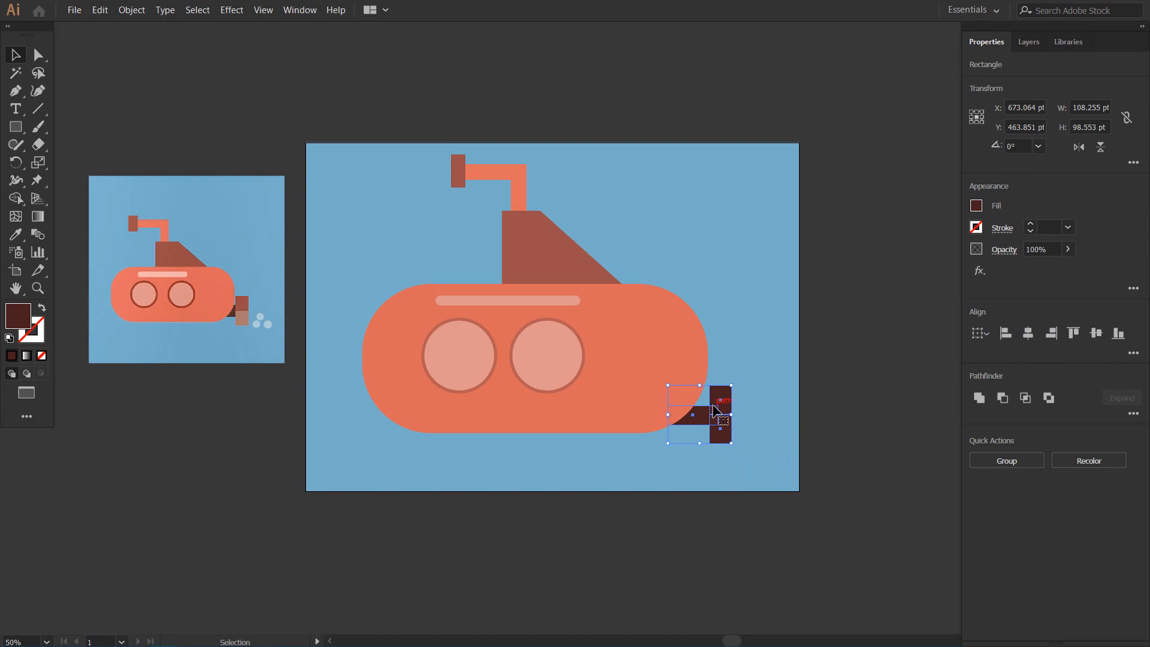
{"action": "key", "text": "Left"}
{"action": "key", "text": "Down"}
{"action": "key", "text": "Down"}
{"action": "key", "text": "Down"}
{"action": "key", "text": "Down"}
{"action": "key", "text": "Left"}
{"action": "key", "text": "Left"}
{"action": "key", "text": "Left"}
{"action": "key", "text": "Left"}
{"action": "key", "text": "Left"}
{"action": "key", "text": "Left"}
{"action": "key", "text": "Left"}
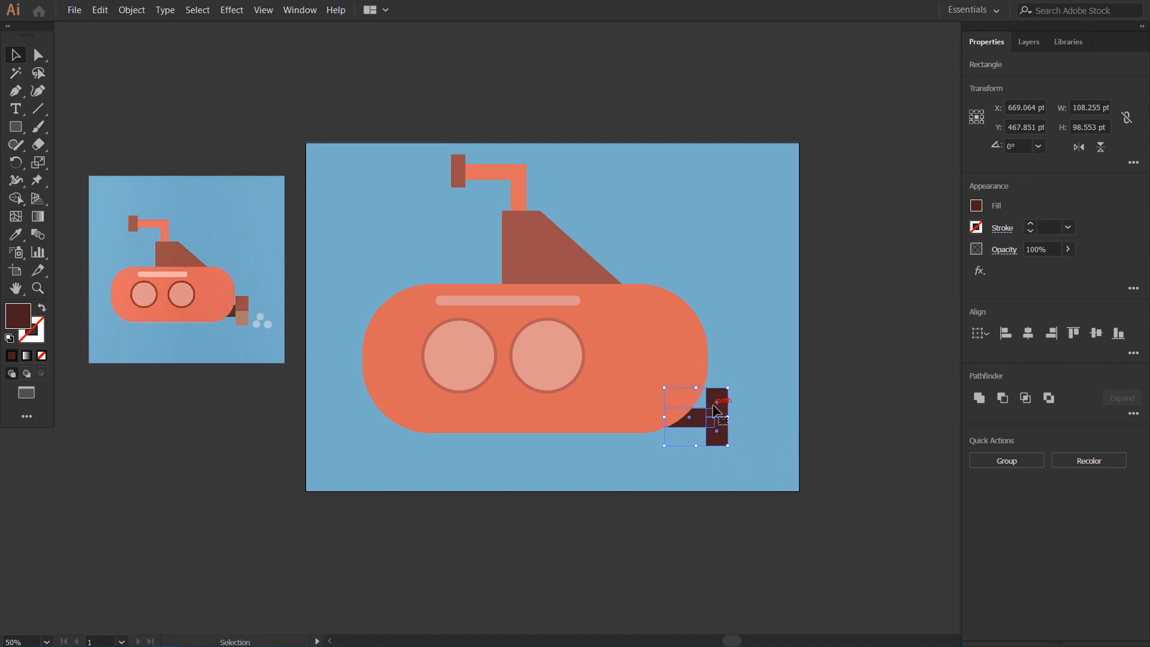
{"action": "key", "text": "Right"}
{"action": "key", "text": "Right"}
{"action": "key", "text": "Right"}
{"action": "left_click", "coordinate": [799, 425]}
Fill the upper propeller blade with the lighter reddish brown 723331
{"action": "left_click", "coordinate": [721, 402]}
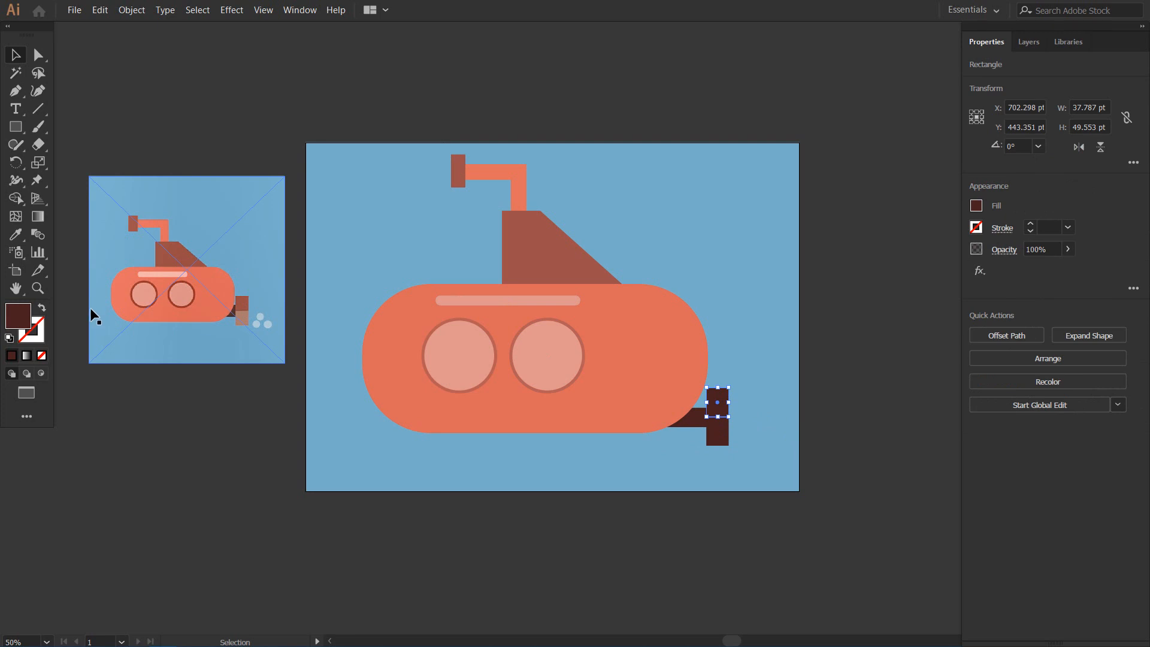
{"action": "double_click", "coordinate": [19, 313]}
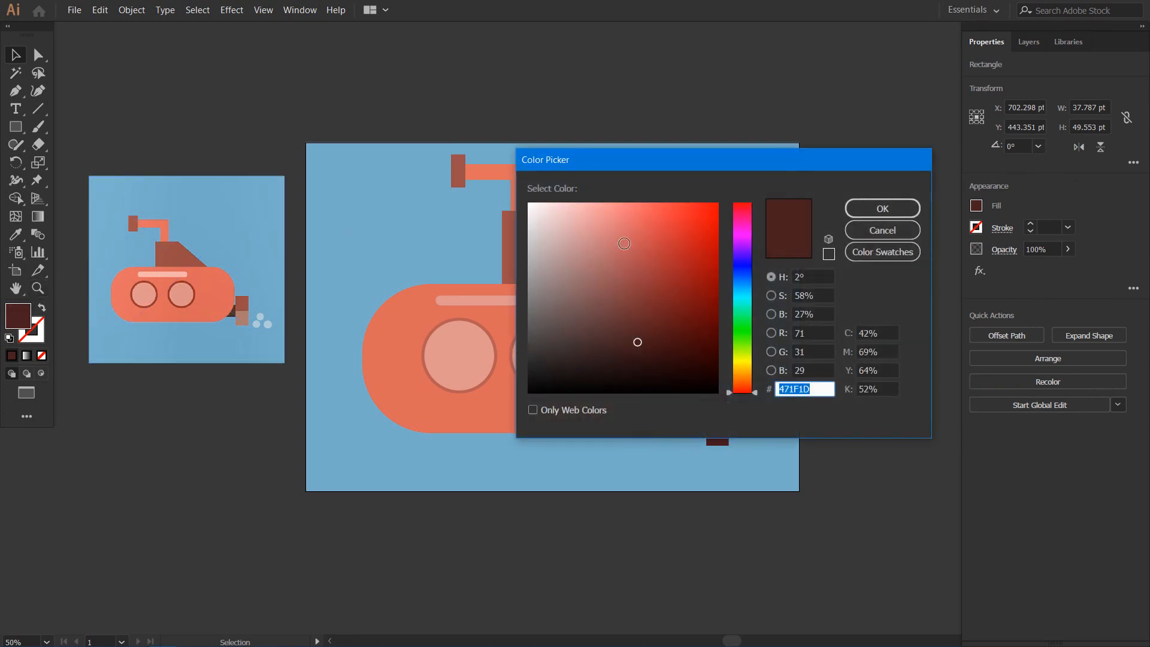
{"action": "left_click", "coordinate": [636, 314]}
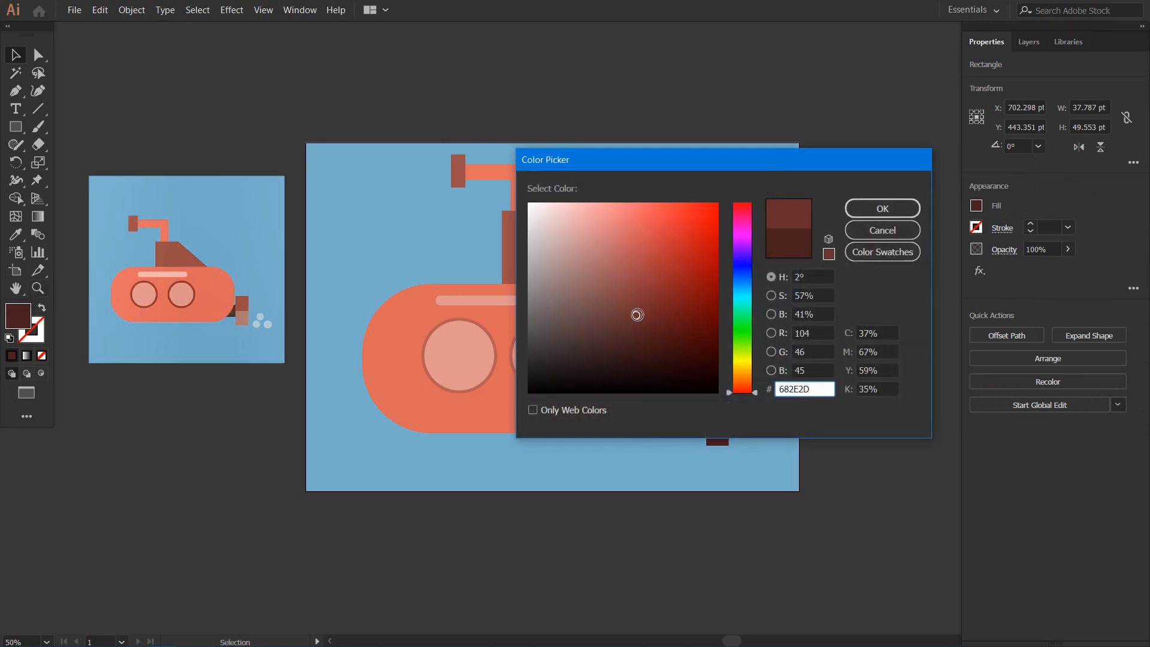
{"action": "left_click_drag", "start_coordinate": [637, 314], "coordinate": [636, 308]}
{"action": "left_click", "coordinate": [860, 210]}
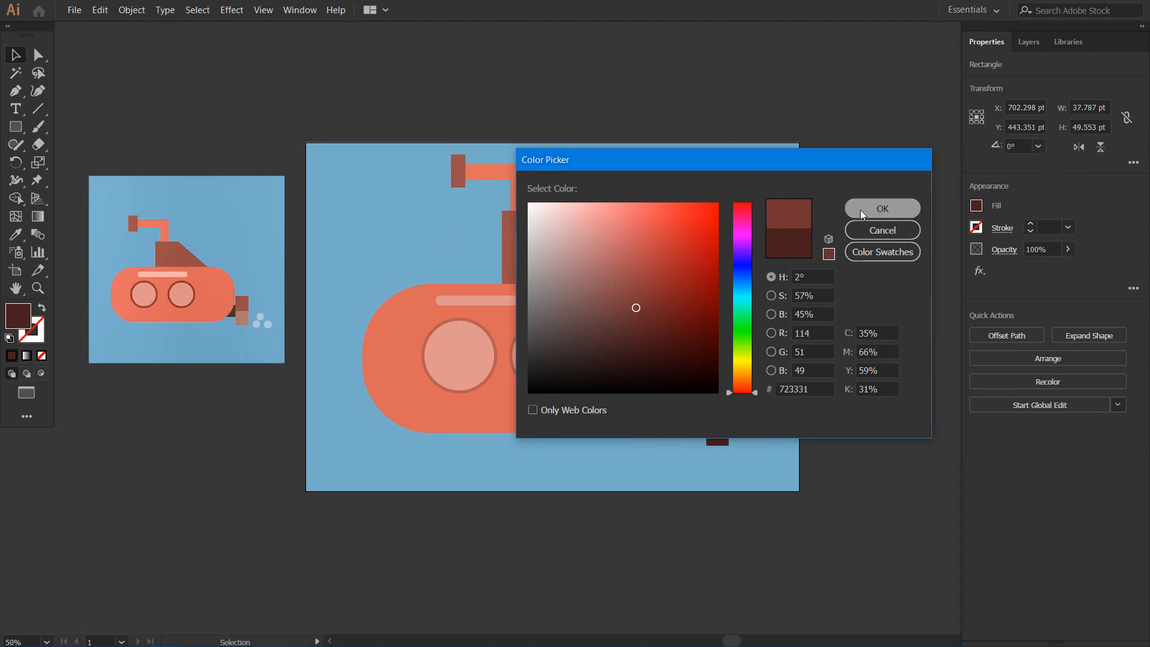
{"action": "left_click", "coordinate": [795, 311]}
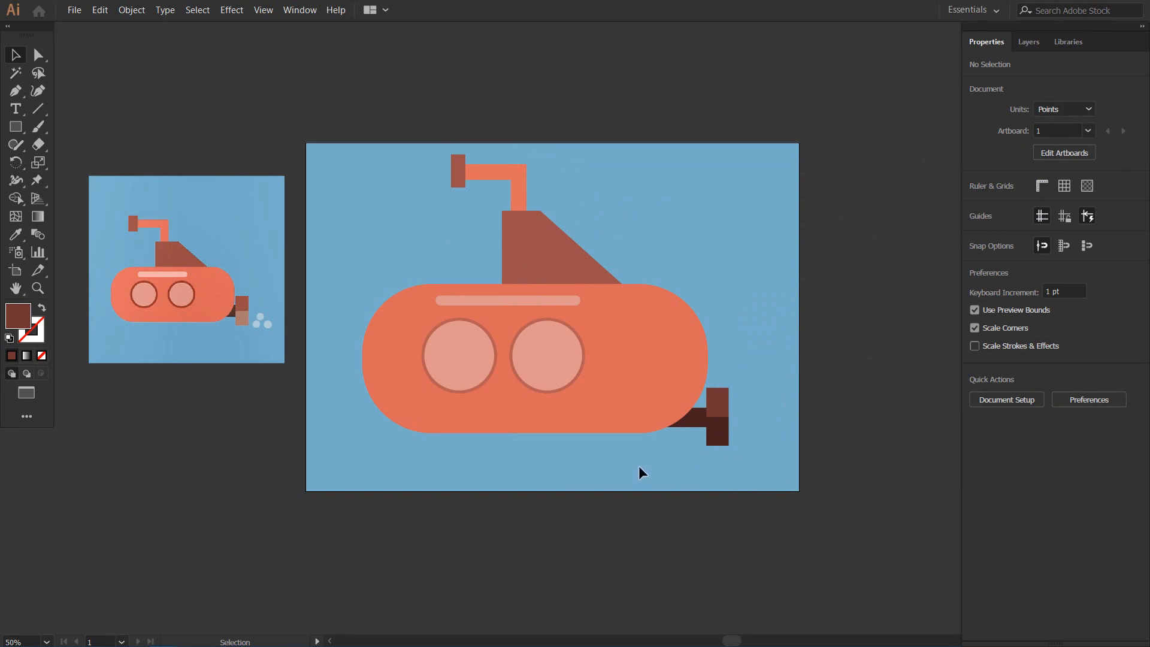
Draw a circle just beyond the lower propeller blade and scale it down to about 19 pt in diameter
{"action": "left_click", "coordinate": [18, 129]}
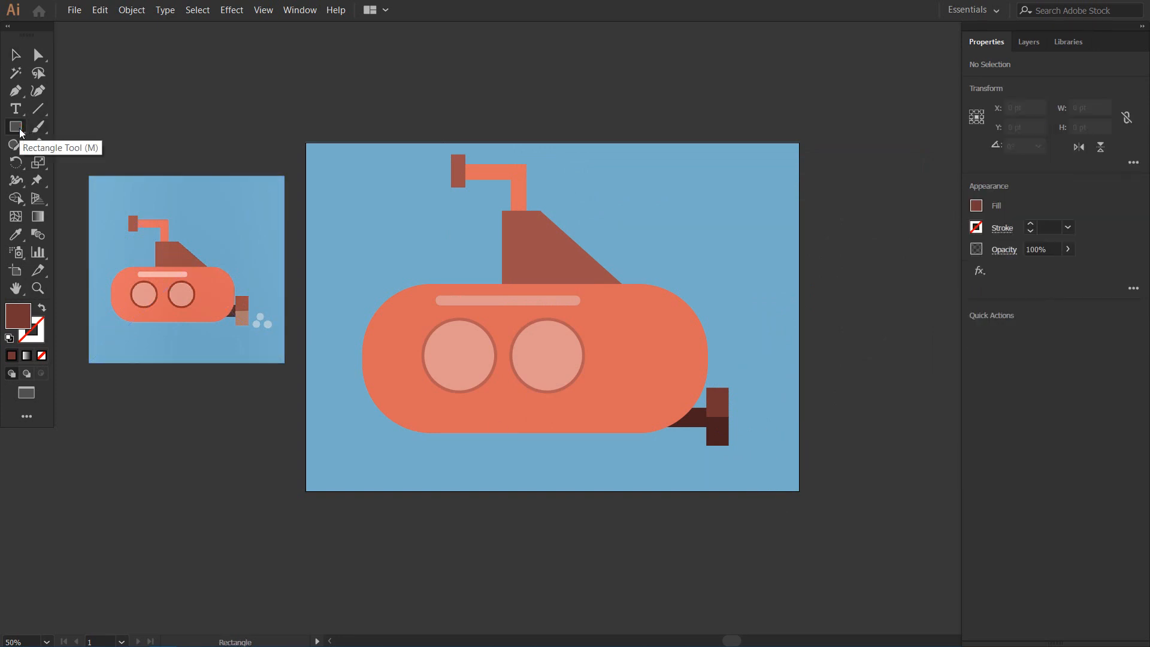
{"action": "left_click", "coordinate": [20, 130]}
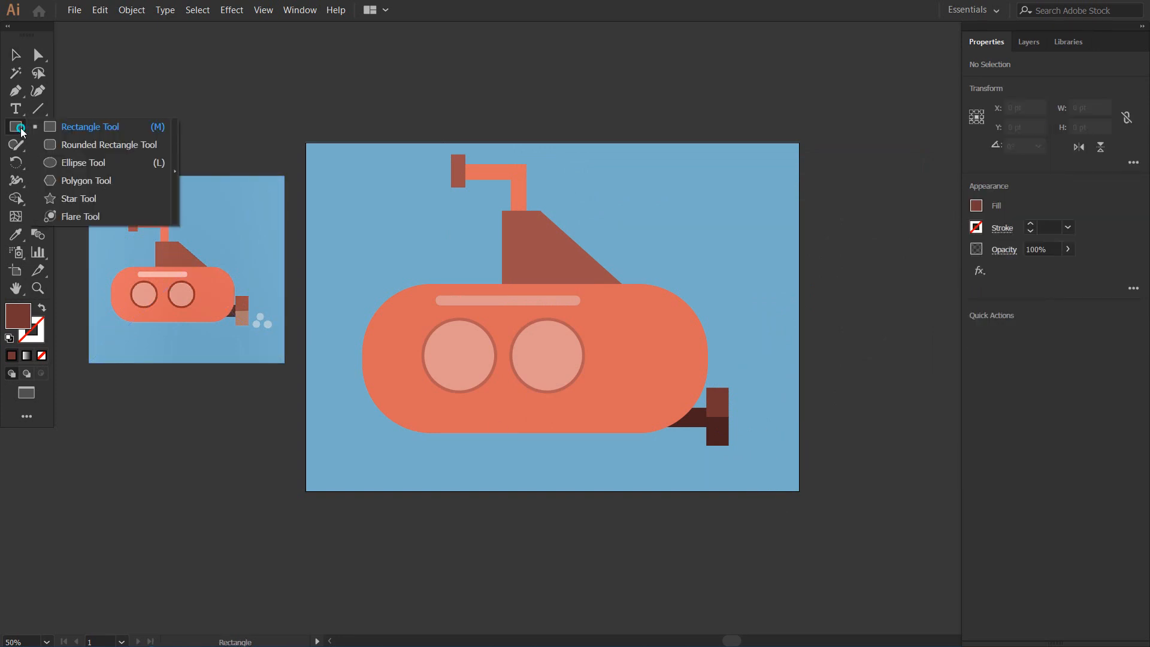
{"action": "left_click", "coordinate": [79, 164]}
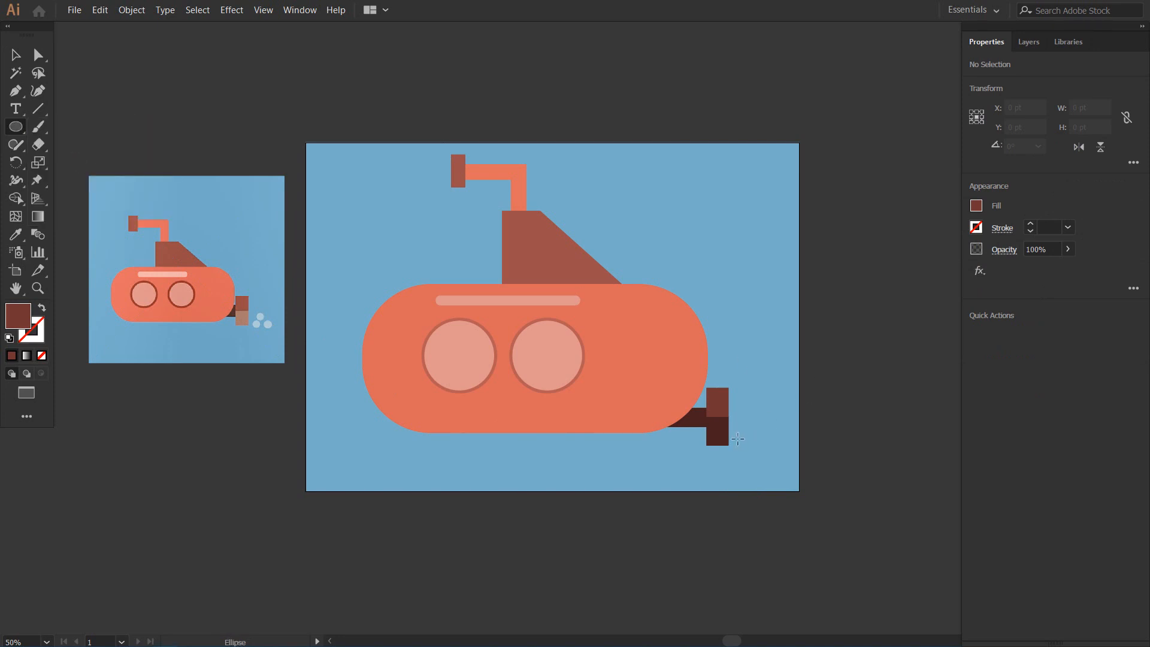
{"action": "left_click_drag", "start_coordinate": [737, 439], "coordinate": [760, 461]}
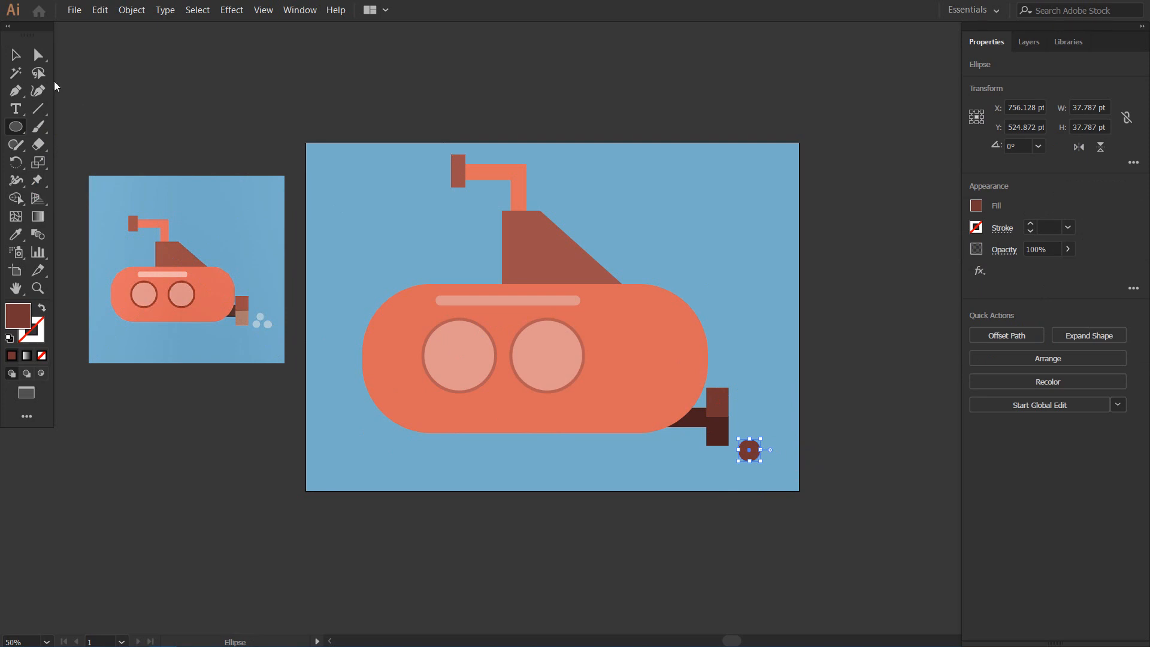
{"action": "left_click", "coordinate": [18, 57]}
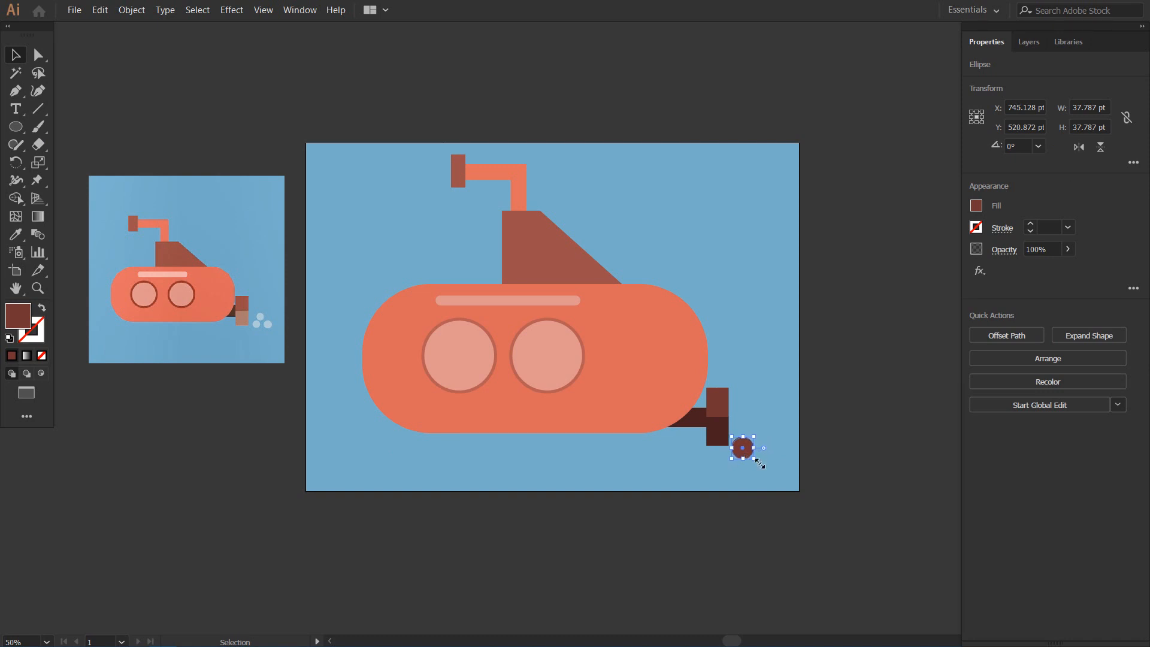
{"action": "left_click_drag", "start_coordinate": [756, 462], "coordinate": [748, 450]}
{"action": "left_click_drag", "start_coordinate": [743, 448], "coordinate": [744, 449]}
Fill the small circle beside the propeller with white and set its opacity to 42%
{"action": "double_click", "coordinate": [22, 323]}
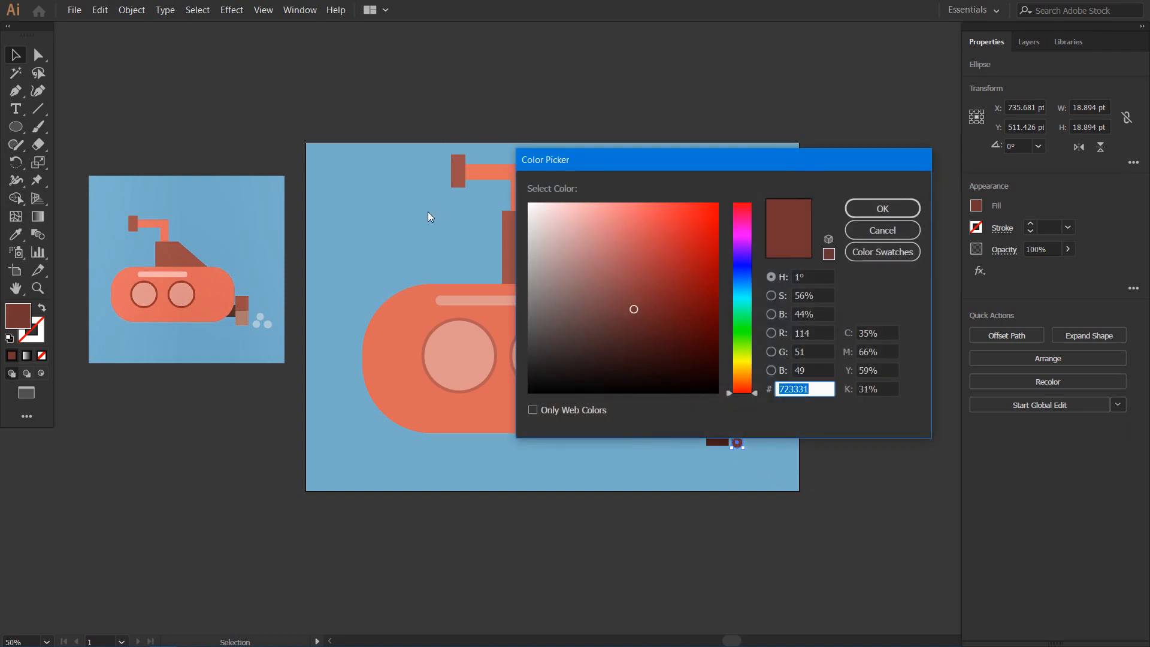
{"action": "left_click", "coordinate": [530, 203]}
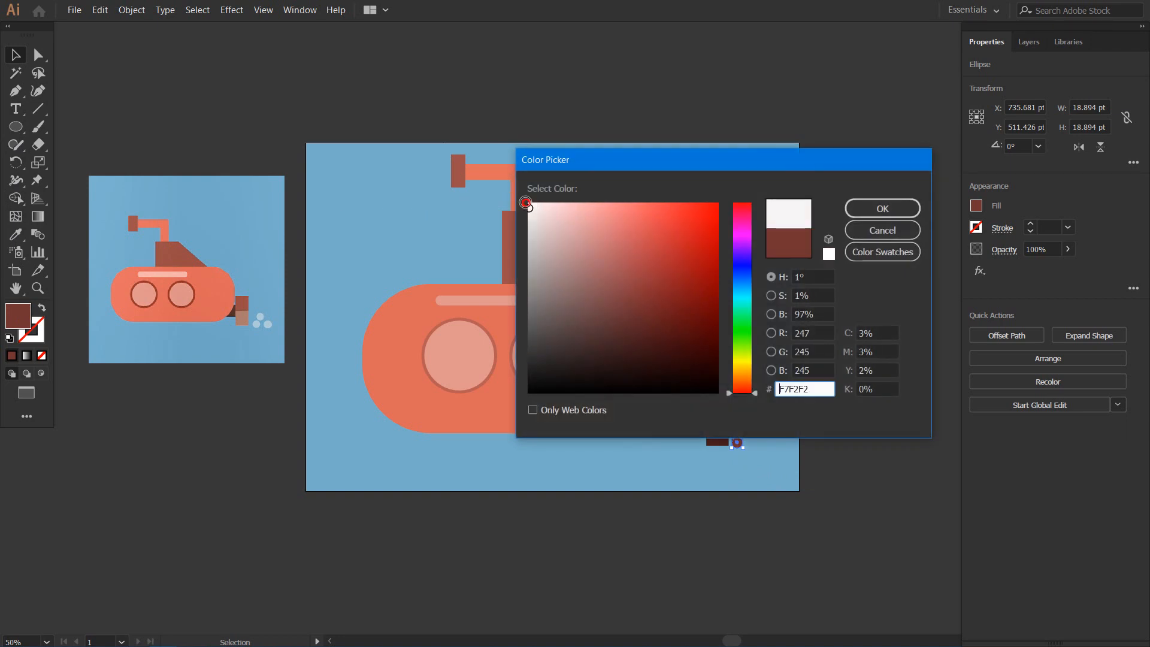
{"action": "left_click", "coordinate": [881, 215]}
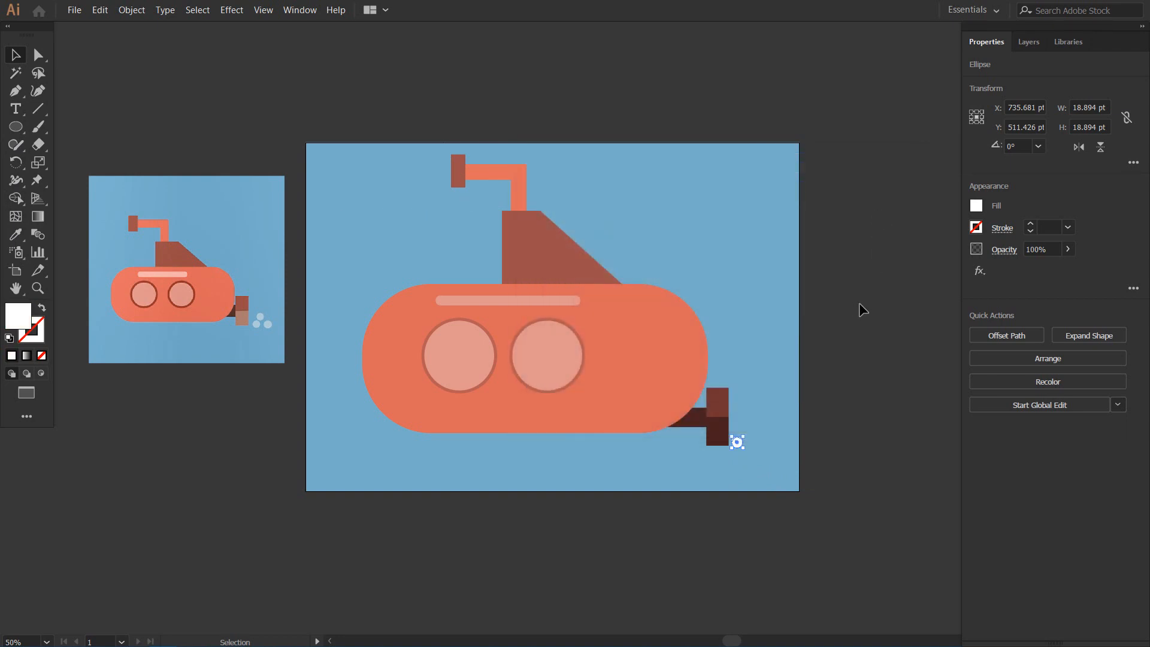
{"action": "left_click", "coordinate": [1066, 249]}
{"action": "left_click_drag", "start_coordinate": [1066, 268], "coordinate": [1037, 265]}
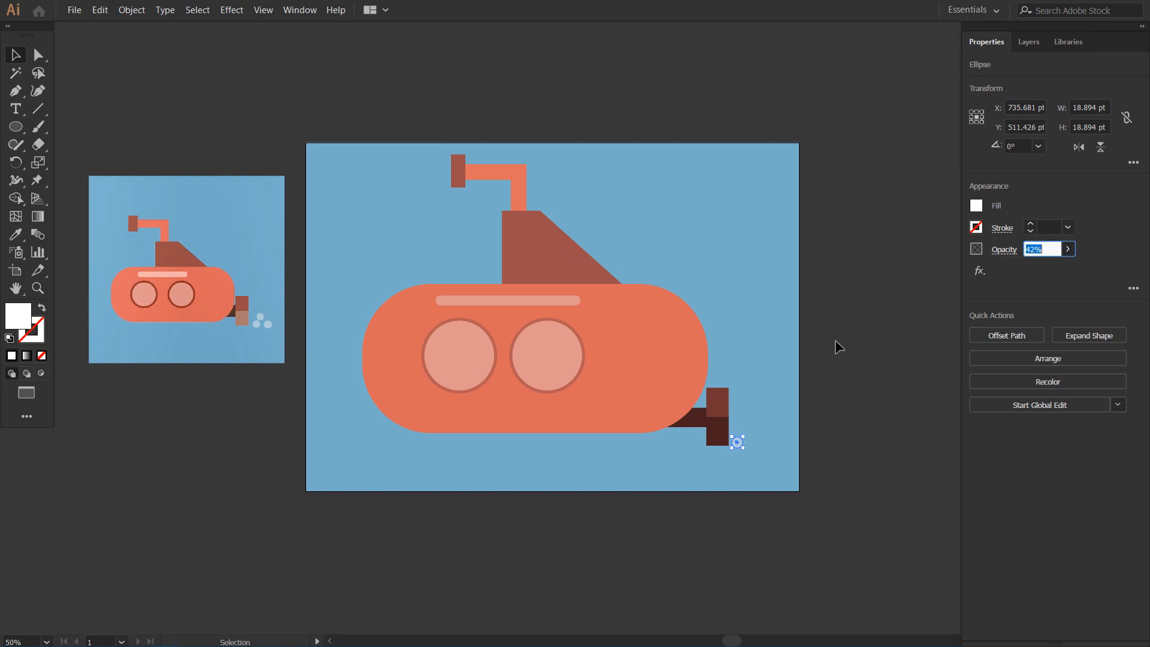
{"action": "left_click", "coordinate": [858, 391]}
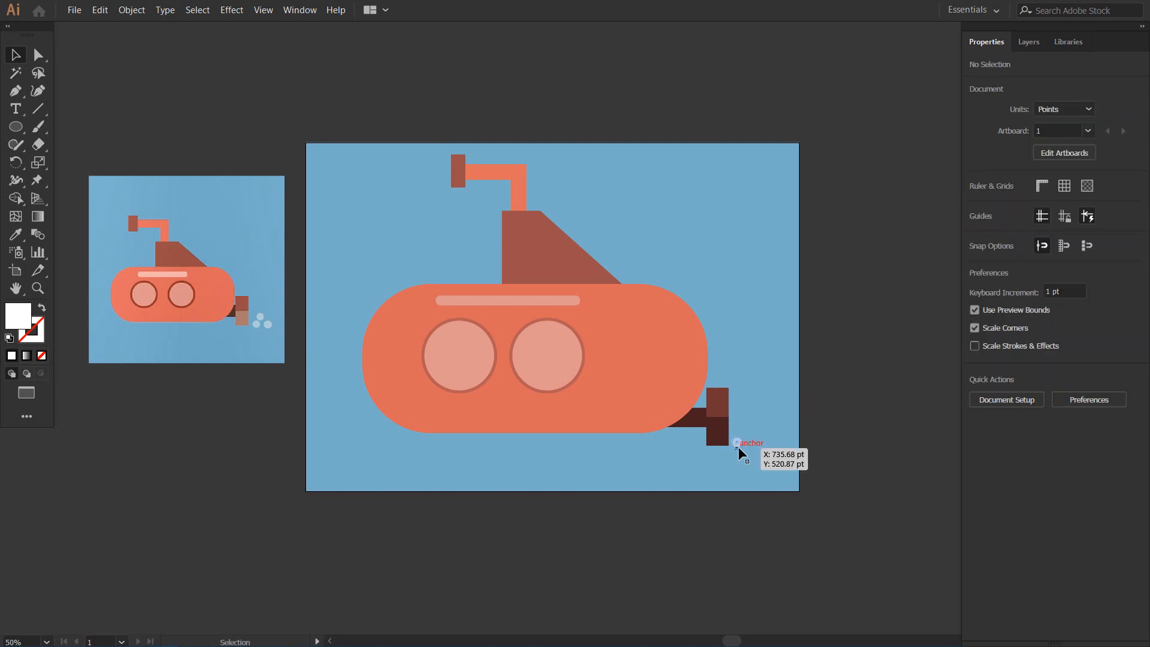
Copy the bubble and place the copy directly above and slightly to the right of the original
{"action": "left_click", "coordinate": [738, 447]}
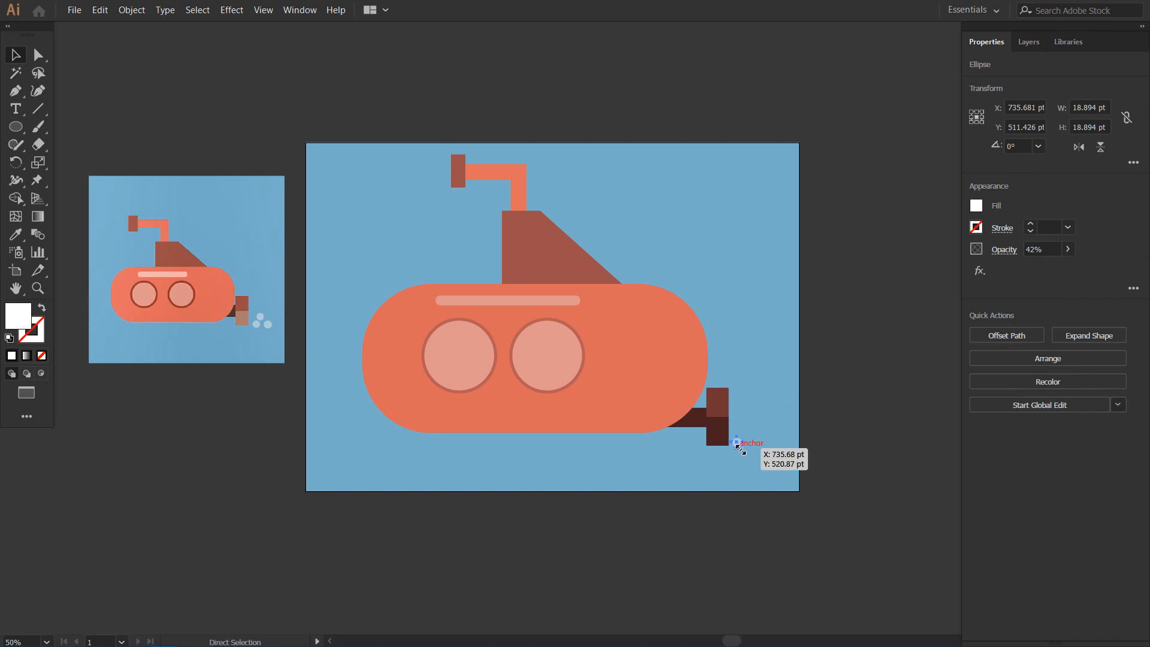
{"action": "key", "text": "a"}
{"action": "key", "text": "v"}
{"action": "key", "text": "Up"}
{"action": "key", "text": "Up"}
{"action": "key", "text": "Up"}
{"action": "key", "text": "Up"}
{"action": "key", "text": "Up"}
{"action": "key", "text": "Up"}
{"action": "key", "text": "Up"}
{"action": "key", "text": "Up"}
{"action": "key", "text": "Down"}
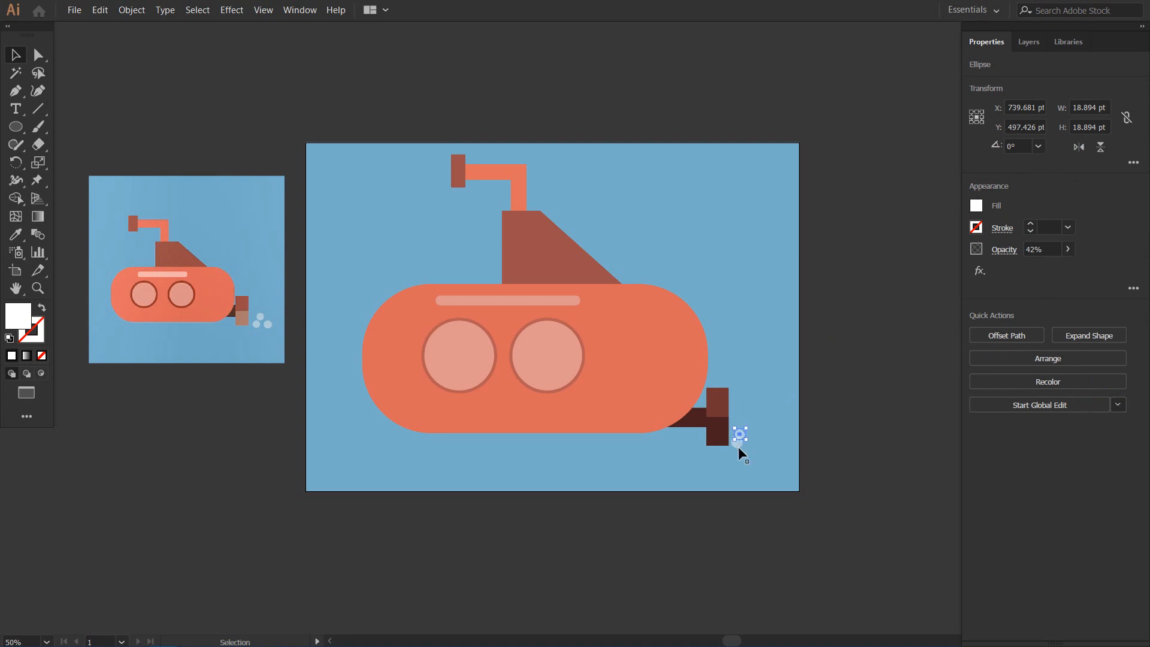
{"action": "key", "text": "Right"}
{"action": "key", "text": "Right"}
{"action": "left_click", "coordinate": [756, 446]}
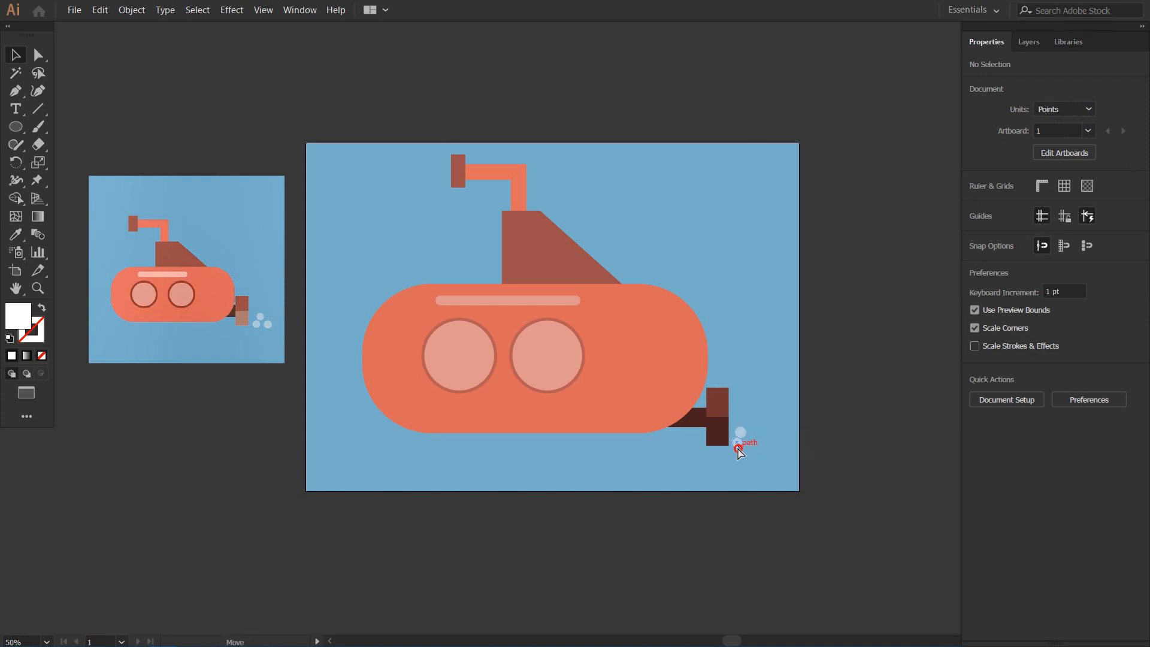
Copy the lower bubble again and place this third bubble to the right of the upper one
{"action": "left_click", "coordinate": [736, 446]}
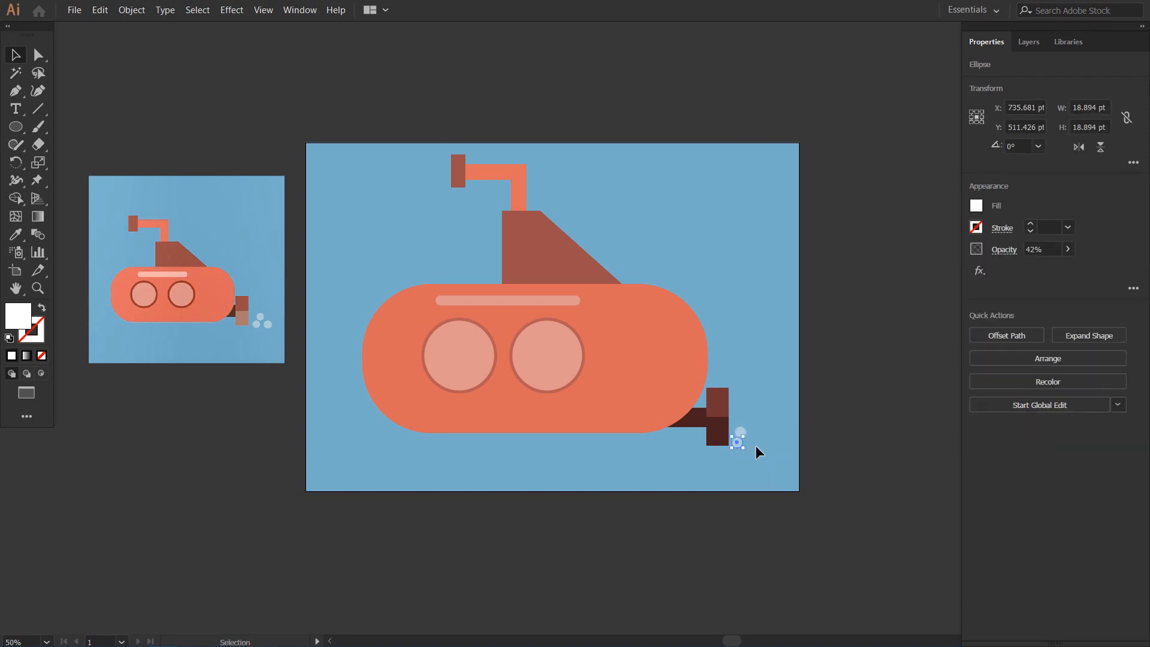
{"action": "left_click_drag", "start_coordinate": [755, 446], "coordinate": [742, 431]}
{"action": "key", "text": "a"}
{"action": "key", "text": "v"}
{"action": "key", "text": "Right"}
{"action": "key", "text": "Right"}
{"action": "key", "text": "Left"}
{"action": "left_click", "coordinate": [803, 422]}
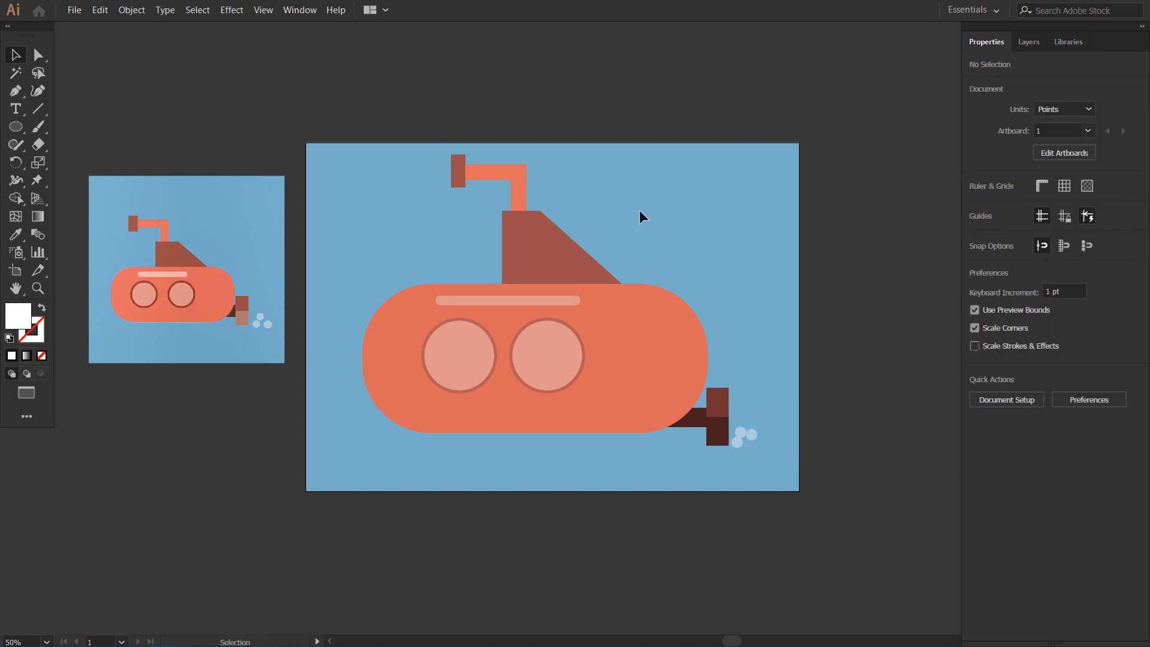
Select the whole submarine with its bubbles and move it down and to the right on the artboard
{"action": "left_click_drag", "start_coordinate": [344, 124], "coordinate": [855, 580]}
{"action": "left_click_drag", "start_coordinate": [601, 343], "coordinate": [633, 380]}
{"action": "left_click", "coordinate": [840, 385]}
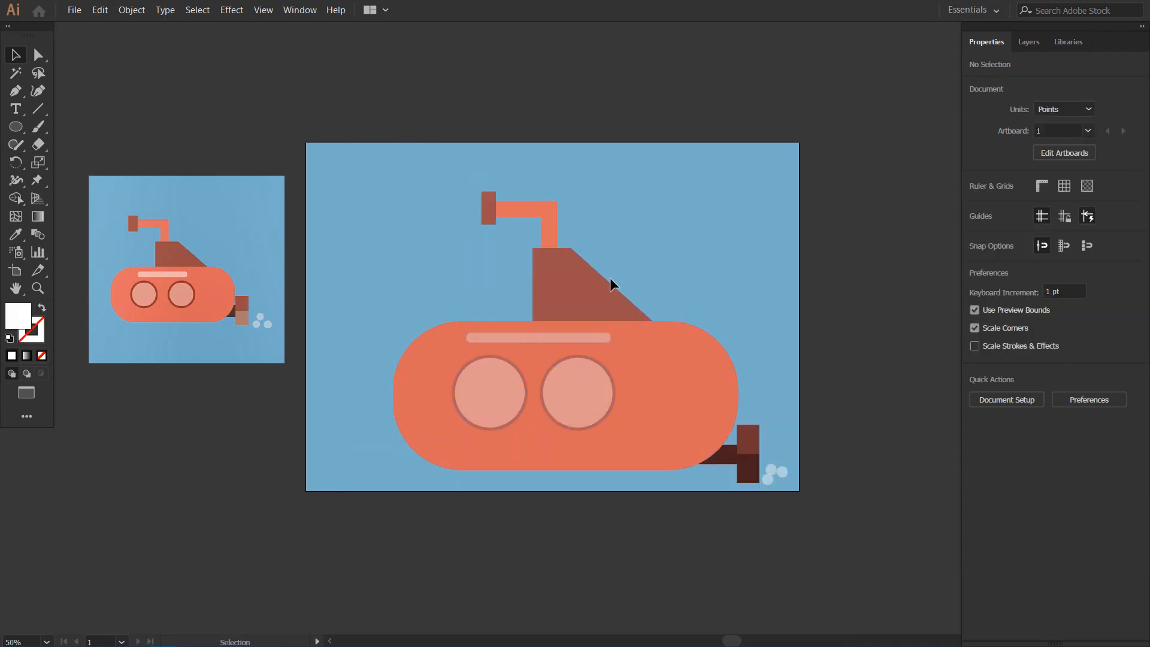
Recolor the tower with the dark brown sampled from the lower propeller blade
{"action": "double_click", "coordinate": [570, 295]}
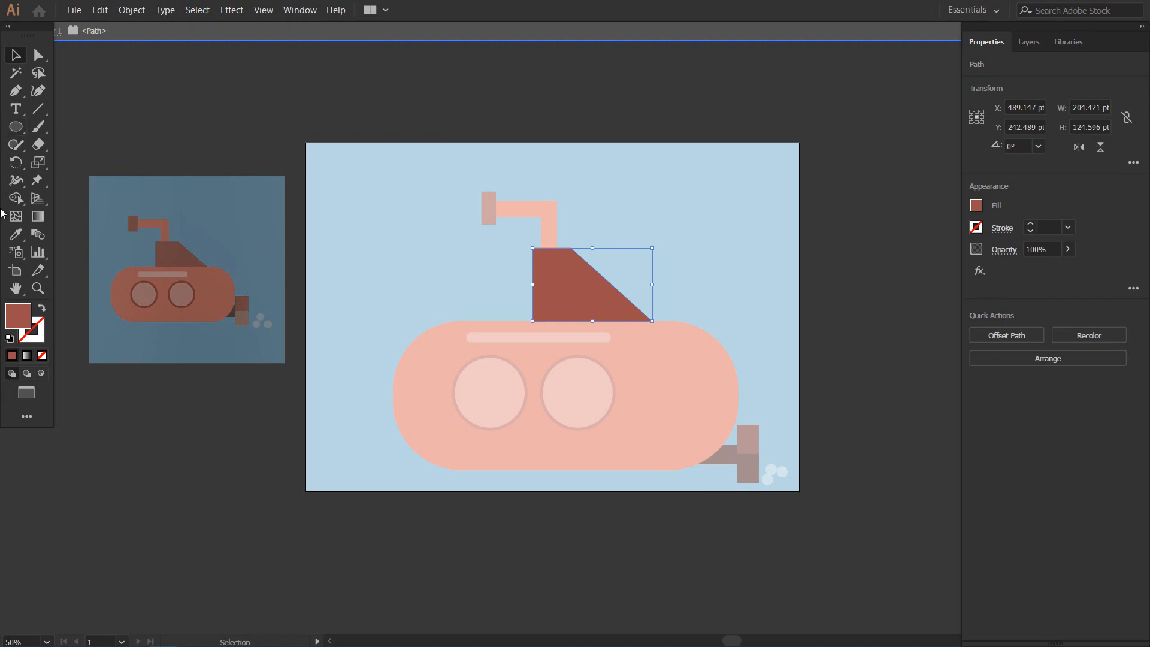
{"action": "left_click", "coordinate": [15, 234]}
{"action": "left_click", "coordinate": [756, 460]}
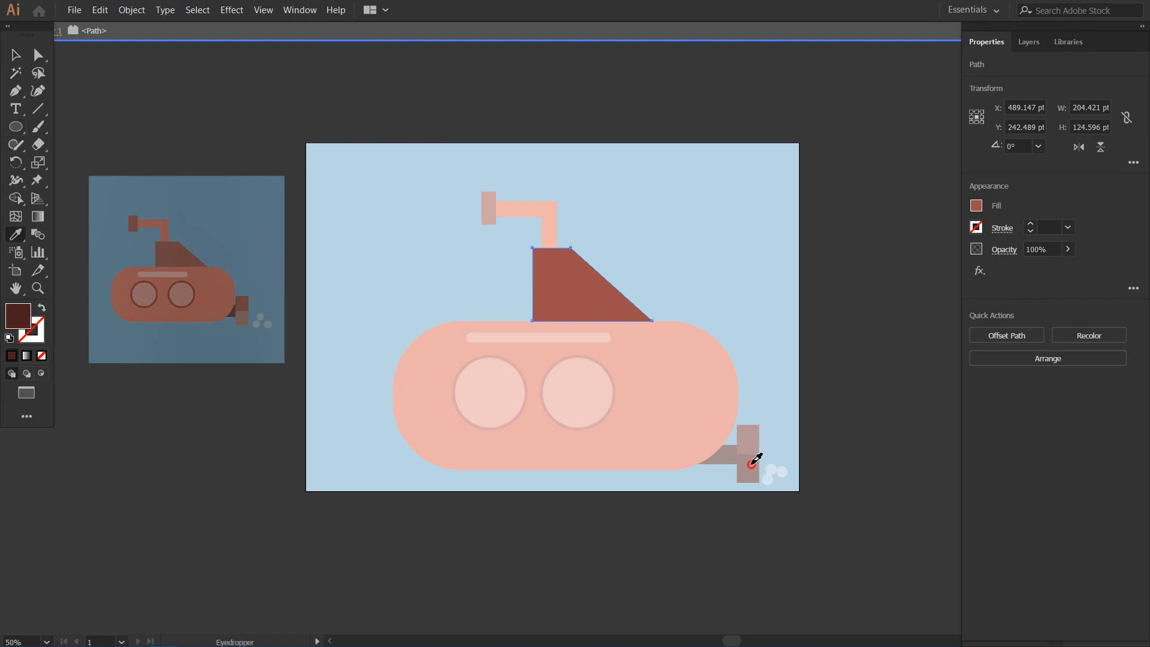
{"action": "left_click", "coordinate": [15, 56]}
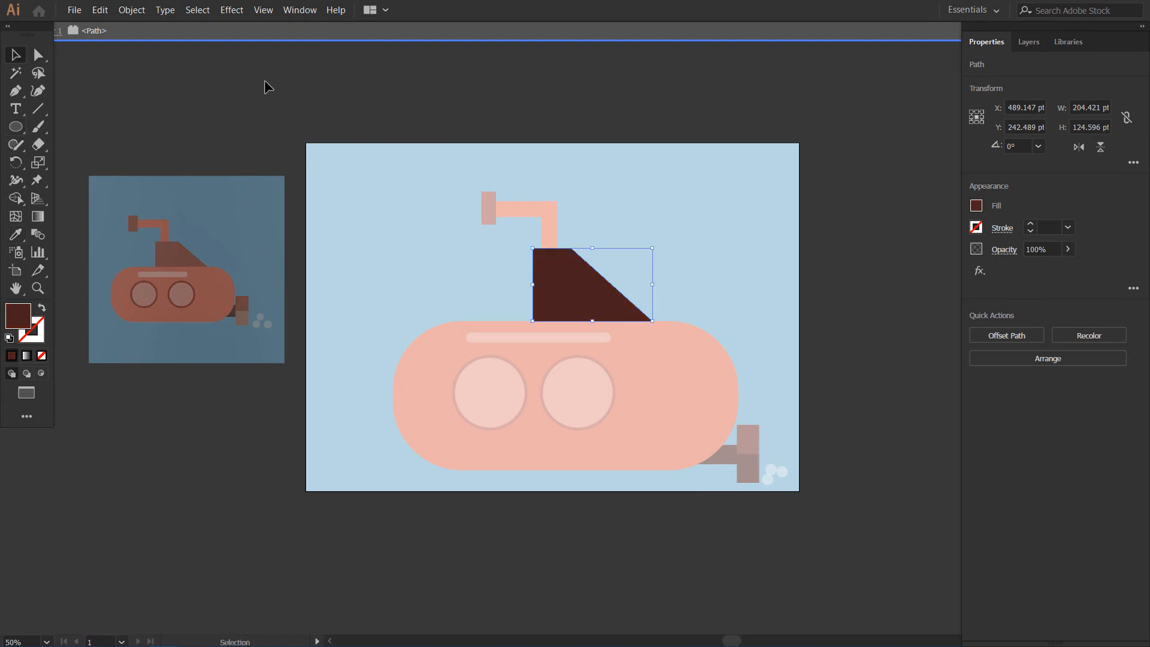
{"action": "double_click", "coordinate": [267, 83]}
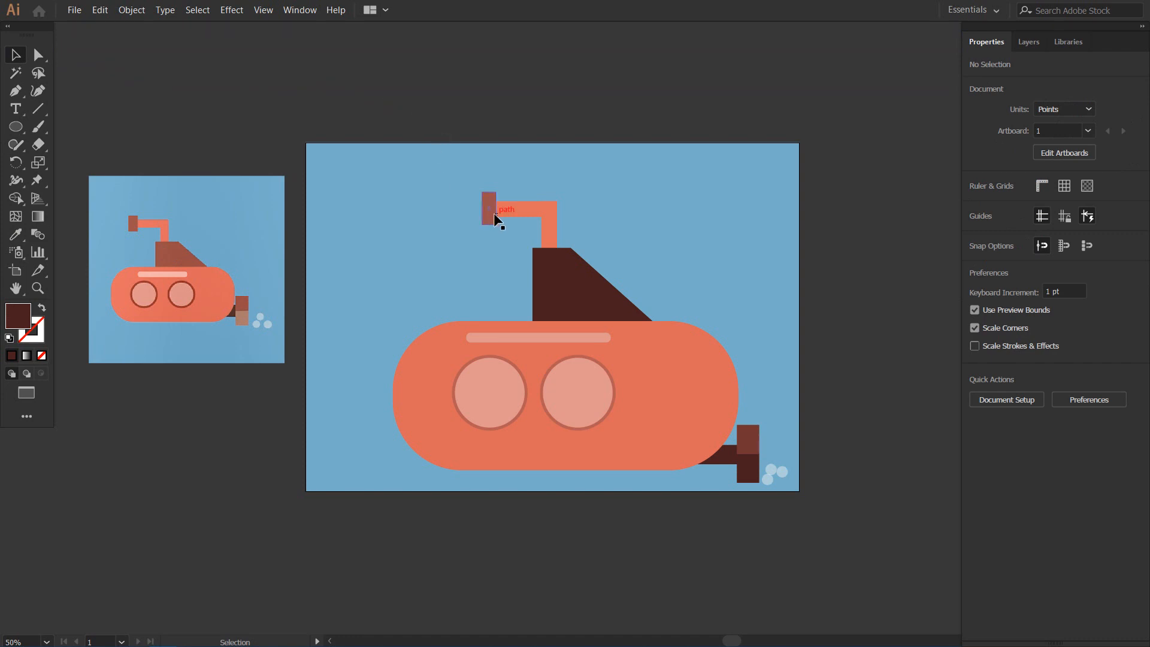
Recolor the periscope's end rectangle inside its group with the dark brown sampled from the tower
{"action": "double_click", "coordinate": [494, 218]}
{"action": "left_click", "coordinate": [489, 213]}
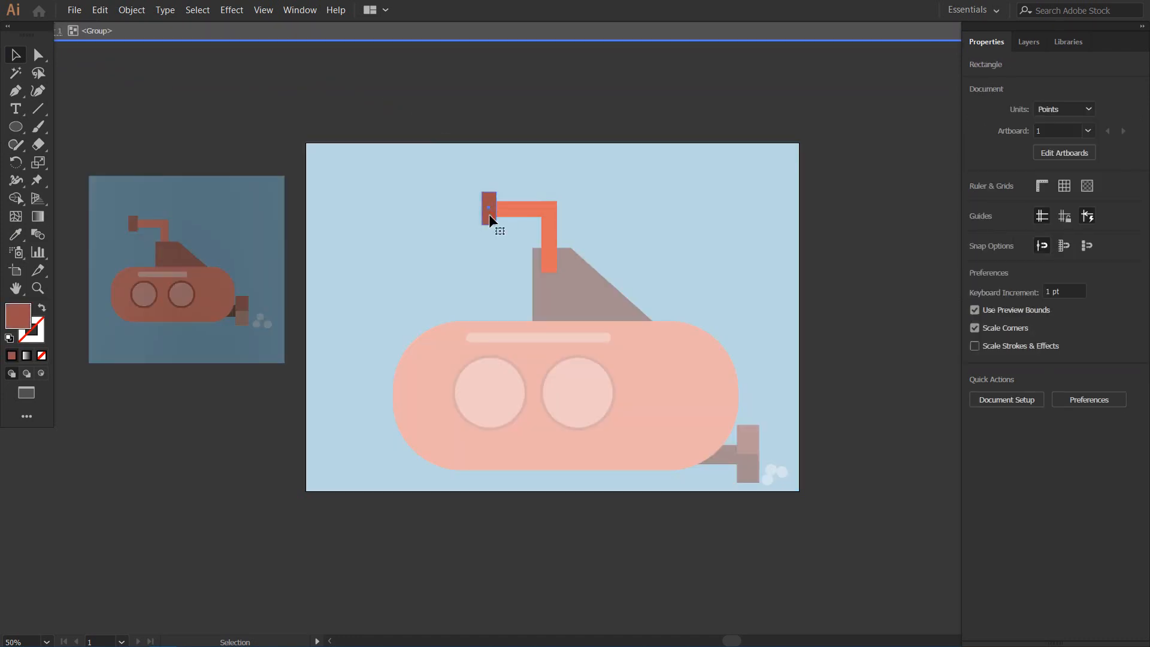
{"action": "left_click", "coordinate": [15, 234]}
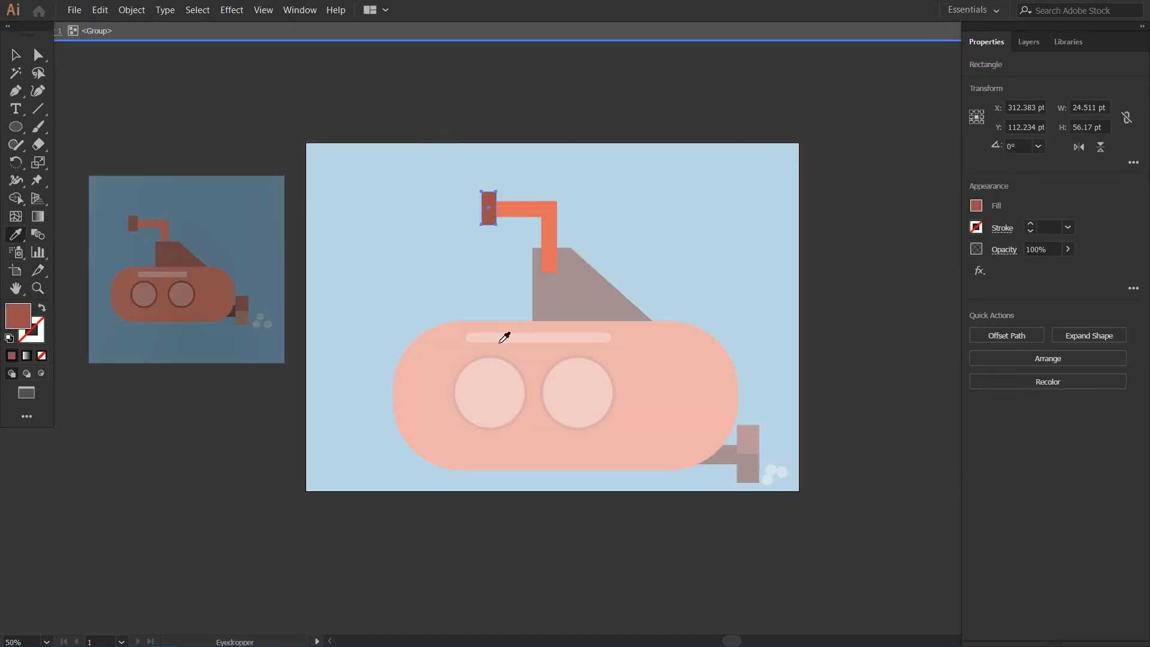
{"action": "left_click", "coordinate": [579, 293]}
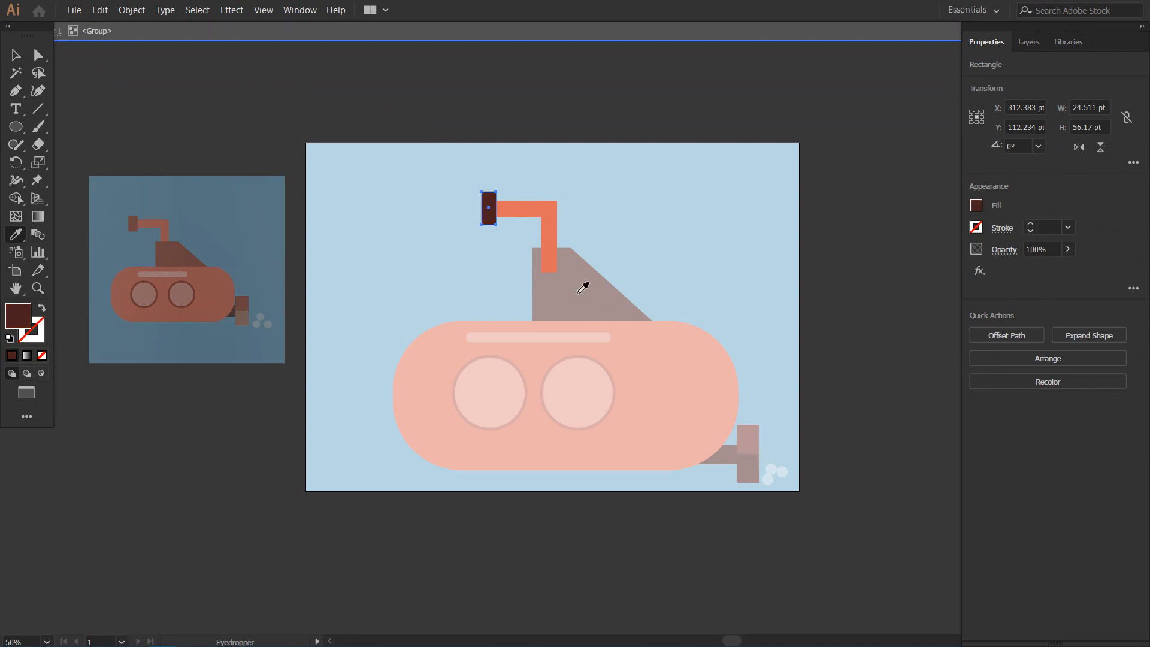
{"action": "left_click", "coordinate": [16, 55]}
{"action": "left_click", "coordinate": [126, 73]}
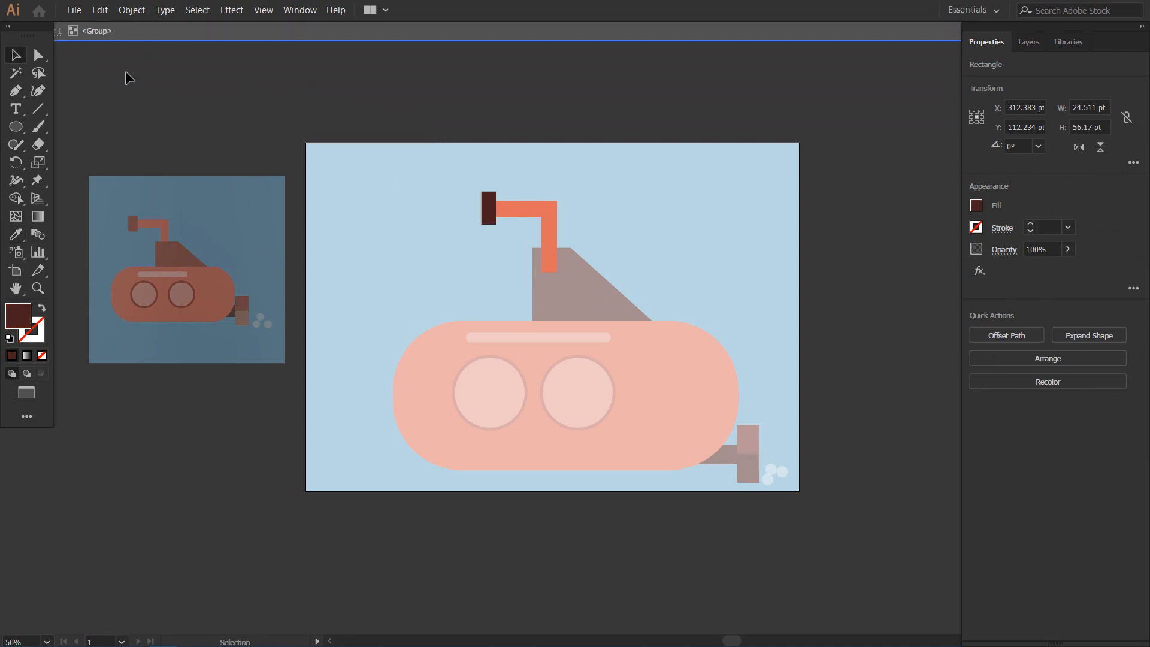
{"action": "double_click", "coordinate": [126, 72]}
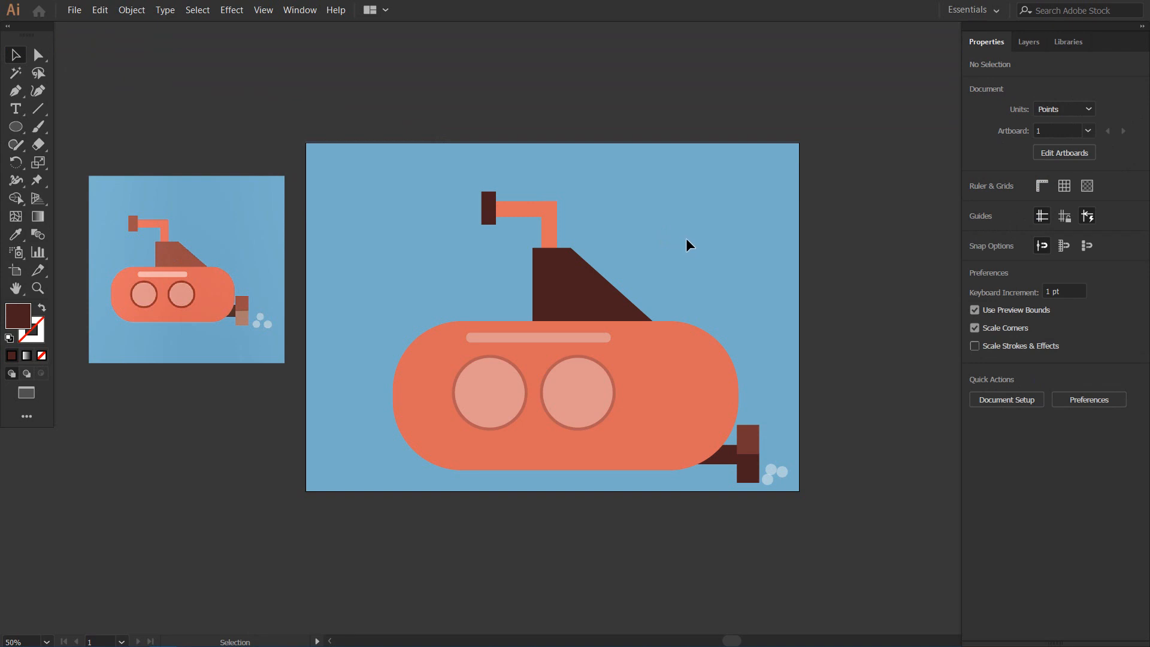